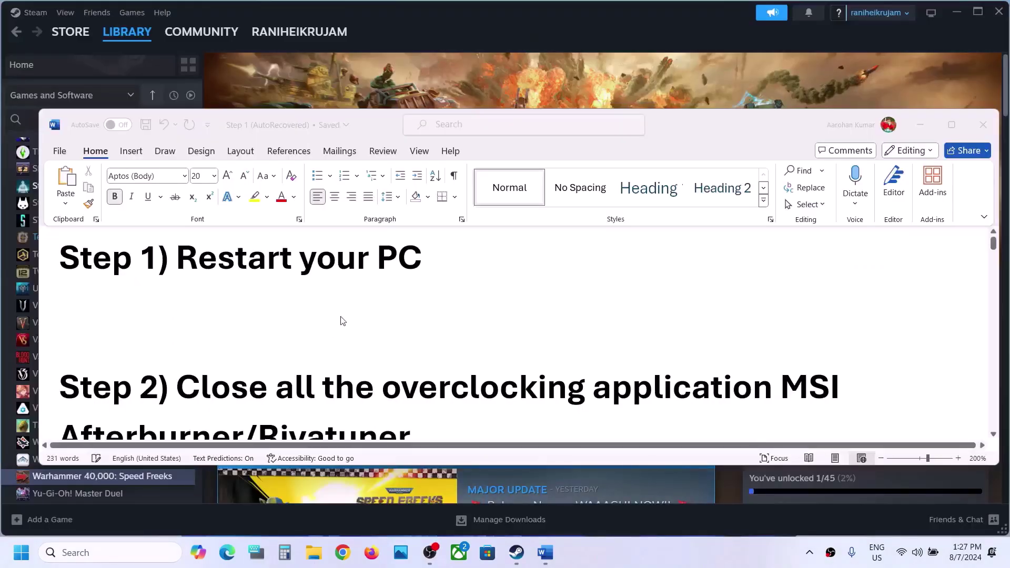
Step: View the Windows power options used for restarting the PC, then dismiss them without restarting
{"action": "left_click", "coordinate": [437, 68]}
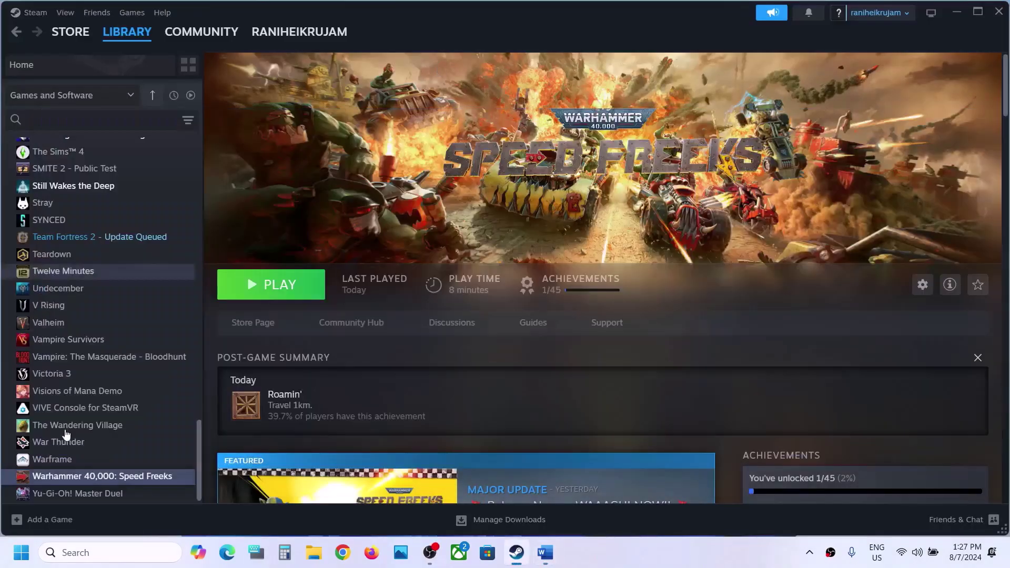
{"action": "left_click", "coordinate": [23, 561]}
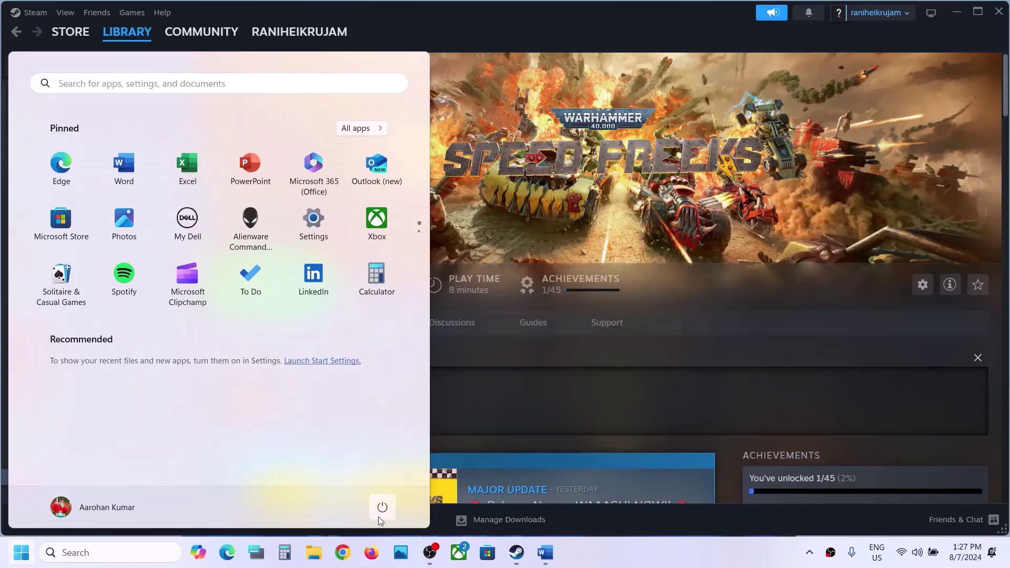
{"action": "left_click", "coordinate": [382, 506]}
{"action": "left_click", "coordinate": [662, 564]}
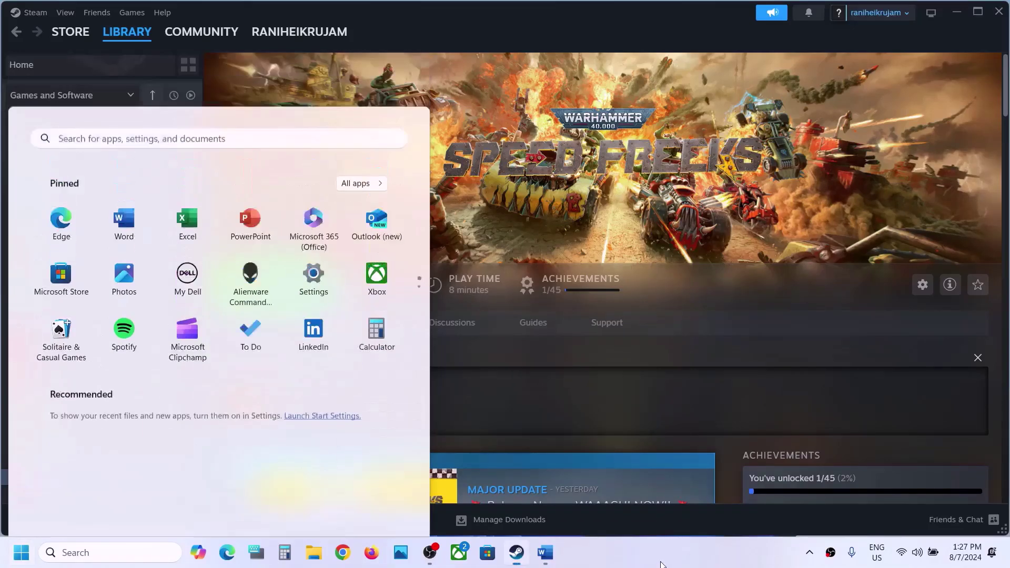
Step: Switch to the Word document and review Steps 2 and 3 on closing overclocking applications and running EAC as an administrator
{"action": "left_click", "coordinate": [548, 561]}
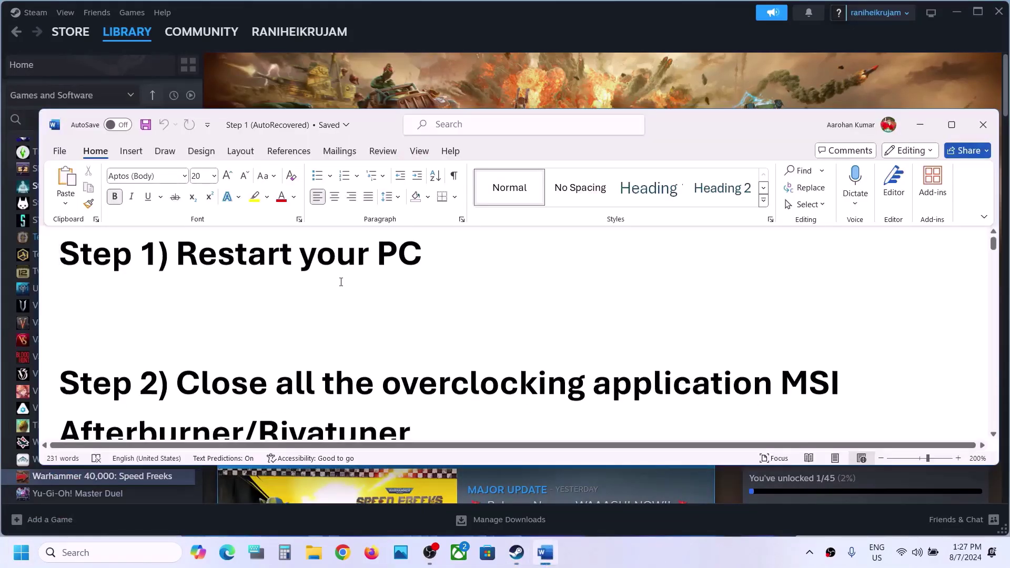
{"action": "scroll", "coordinate": [341, 282], "scroll_direction": "down", "scroll_amount": 1}
{"action": "left_click_drag", "start_coordinate": [182, 363], "coordinate": [667, 366]}
{"action": "left_click", "coordinate": [758, 400]}
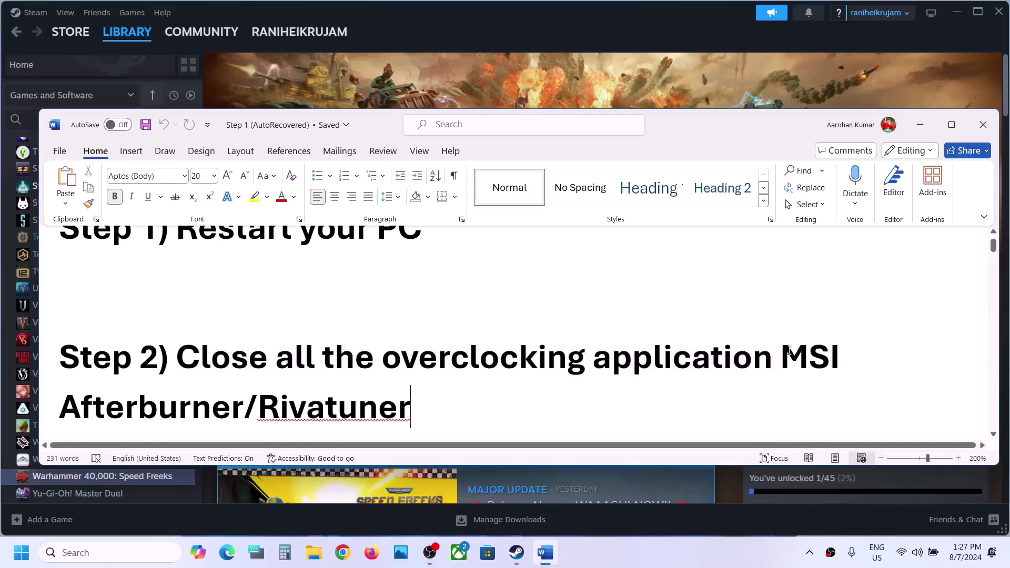
{"action": "left_click_drag", "start_coordinate": [783, 351], "coordinate": [377, 404]}
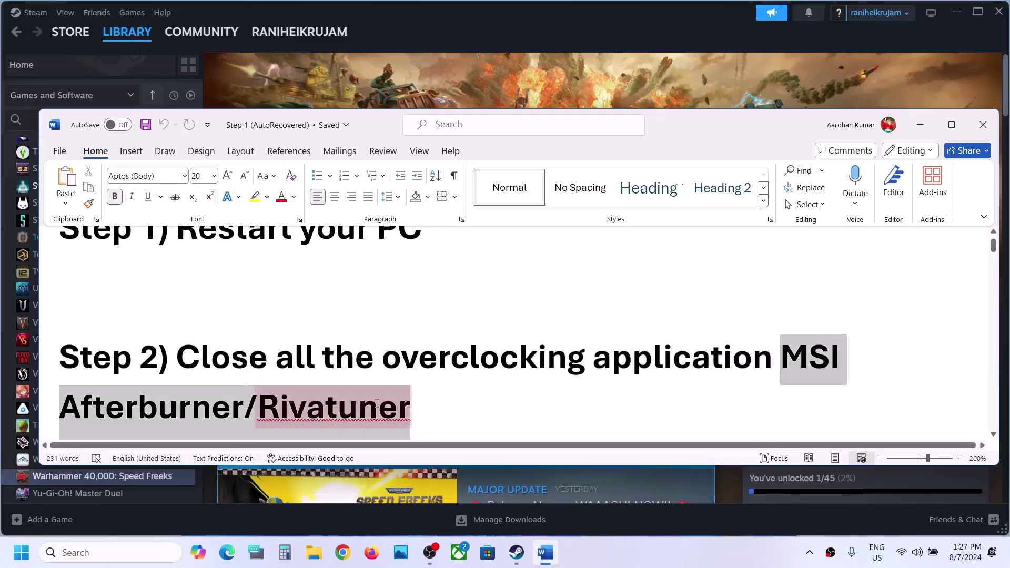
{"action": "left_click", "coordinate": [409, 404]}
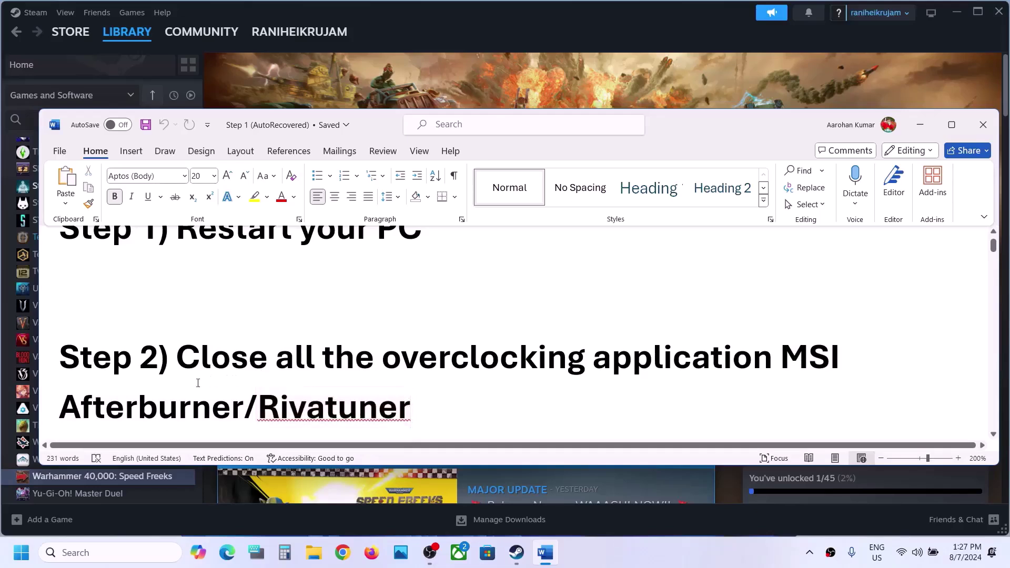
{"action": "left_click_drag", "start_coordinate": [68, 410], "coordinate": [372, 405]}
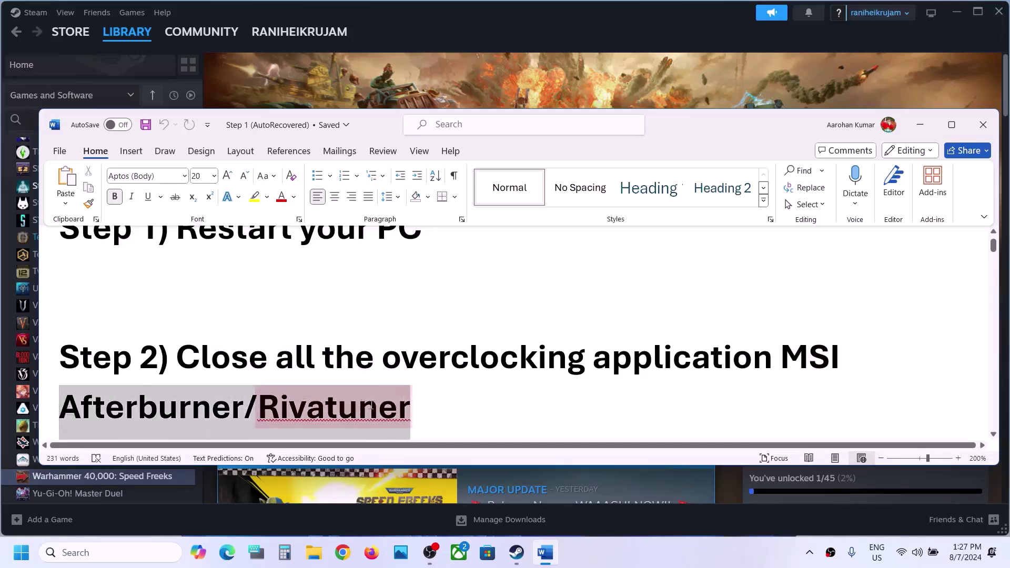
{"action": "left_click", "coordinate": [159, 357]}
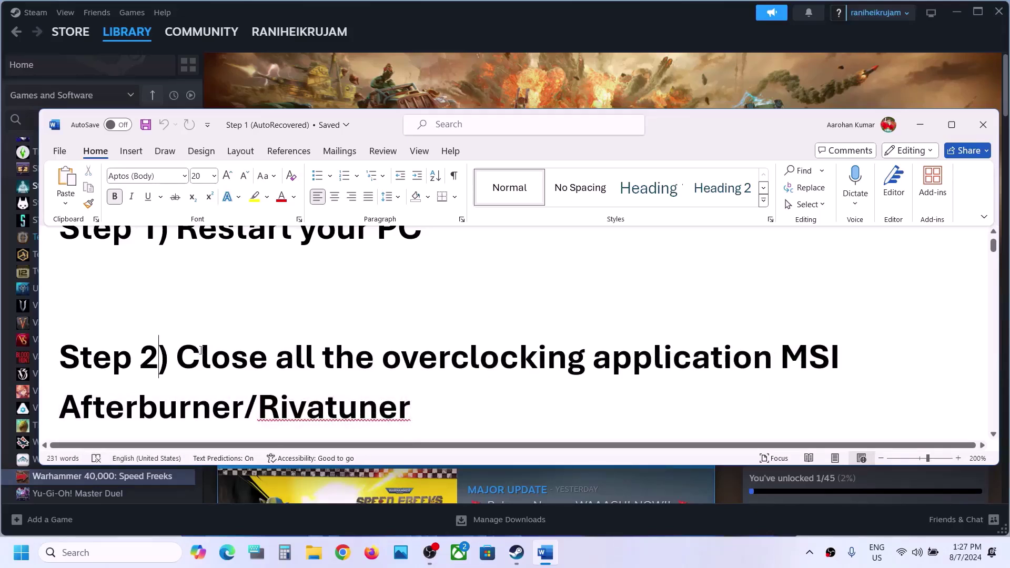
{"action": "left_click_drag", "start_coordinate": [173, 360], "coordinate": [416, 408]}
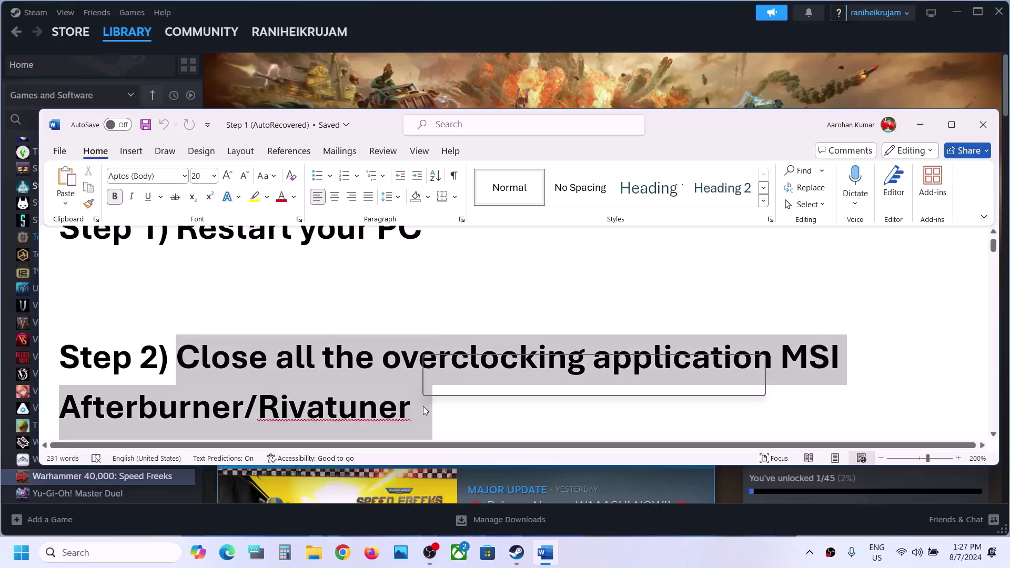
{"action": "left_click", "coordinate": [424, 407]}
{"action": "scroll", "coordinate": [424, 407], "scroll_direction": "down", "scroll_amount": 3}
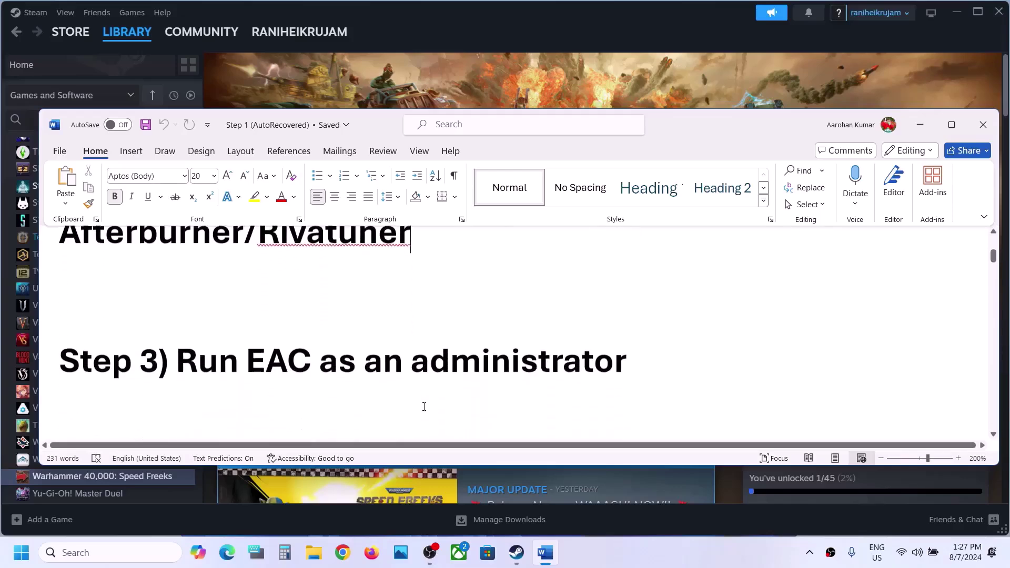
{"action": "left_click_drag", "start_coordinate": [179, 360], "coordinate": [60, 274]}
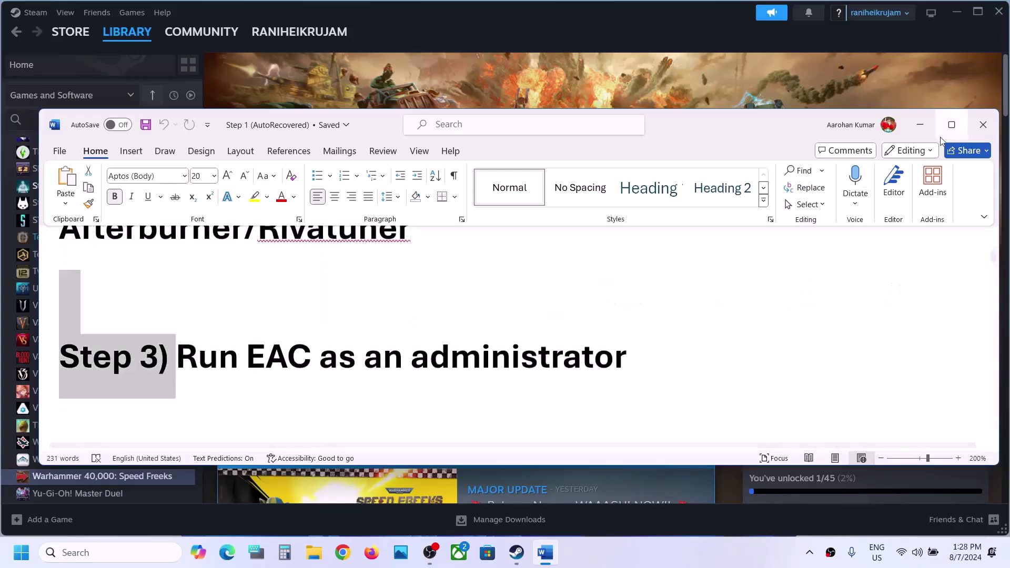
Step: Minimize the document and browse the local files of Warhammer 40,000: Speed Freeks from the Steam library
{"action": "left_click", "coordinate": [919, 124]}
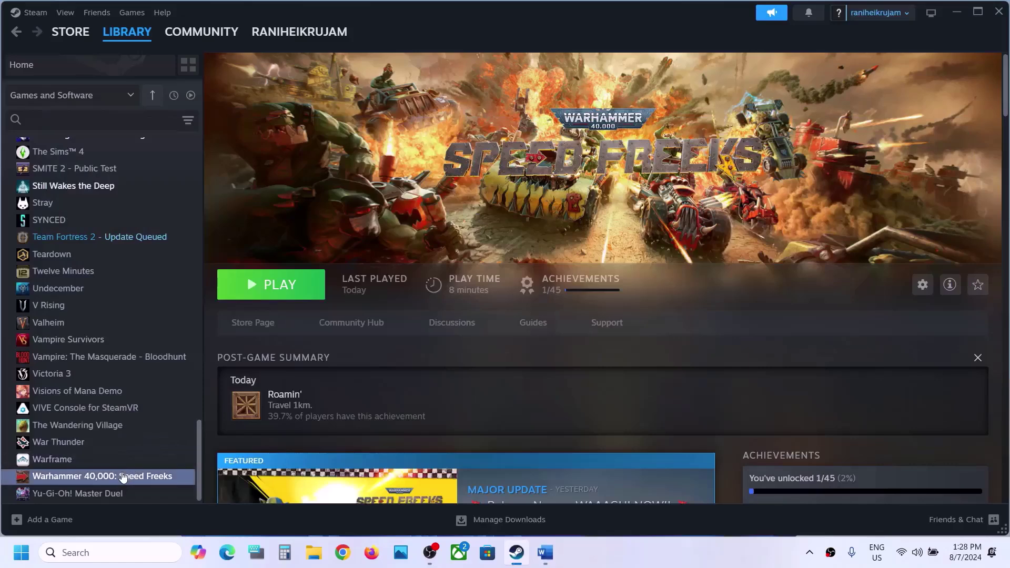
{"action": "right_click", "coordinate": [128, 476]}
{"action": "mouse_move", "coordinate": [201, 412]}
{"action": "mouse_move", "coordinate": [177, 434]}
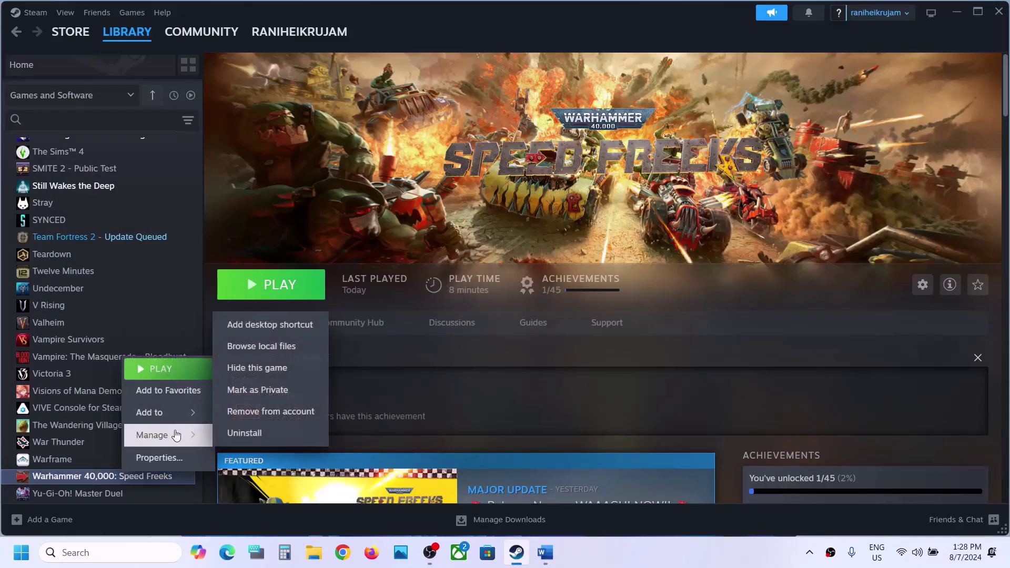
{"action": "left_click", "coordinate": [279, 348]}
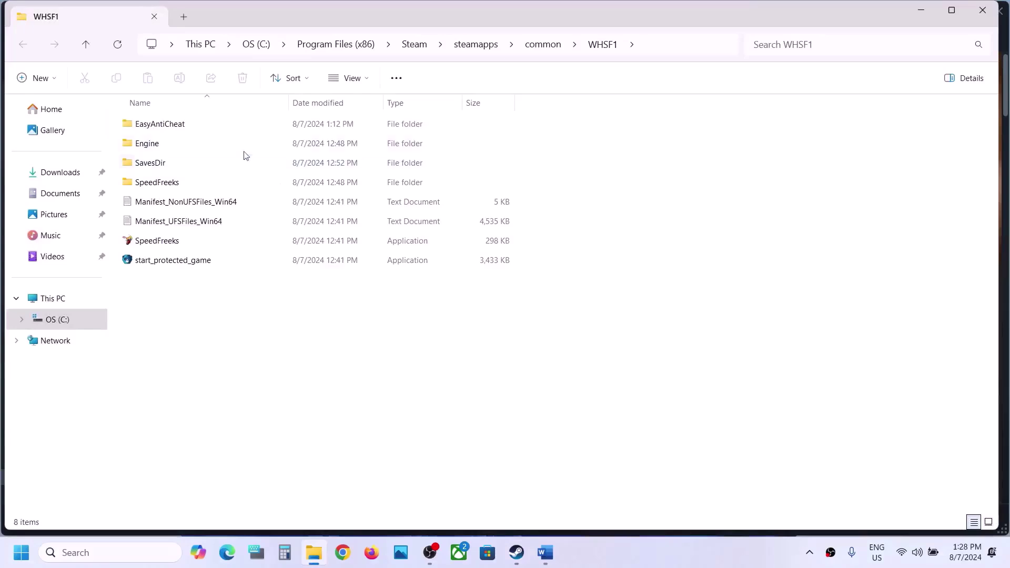
Step: Run EasyAntiCheat_EOS_Setup from the game's EasyAntiCheat folder as an administrator
{"action": "double_click", "coordinate": [185, 123]}
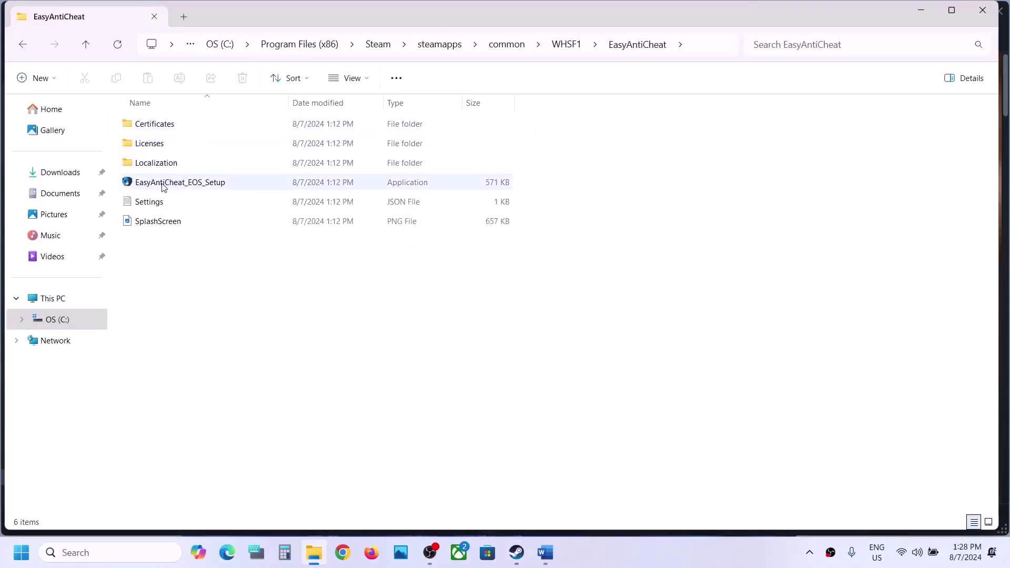
{"action": "left_click", "coordinate": [164, 187]}
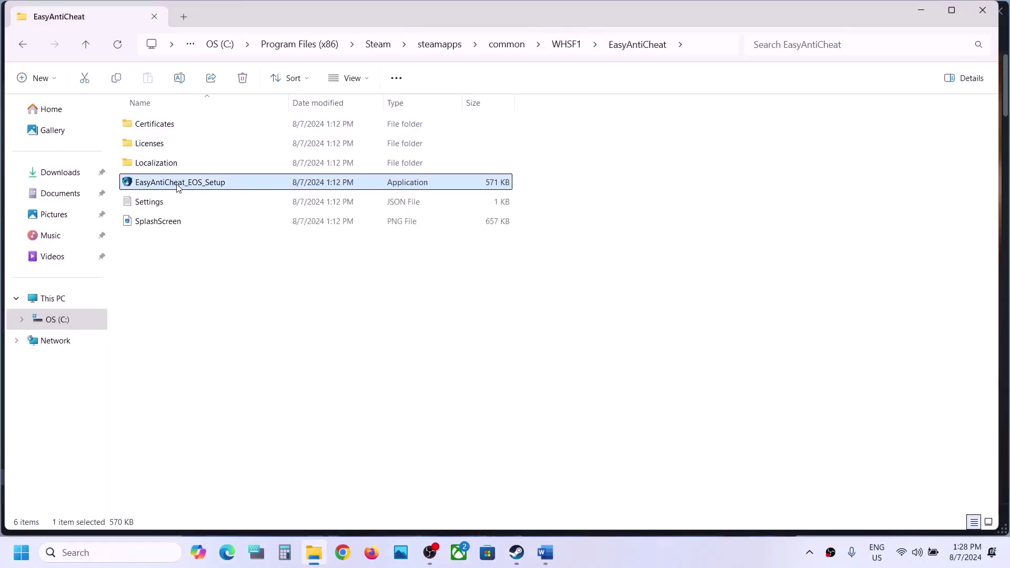
{"action": "right_click", "coordinate": [177, 184]}
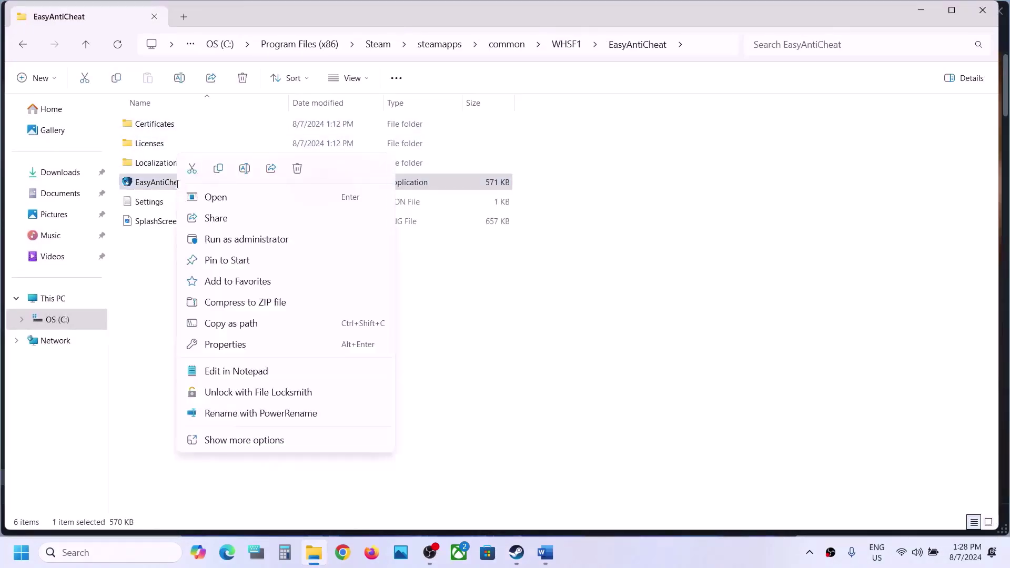
{"action": "left_click", "coordinate": [277, 241]}
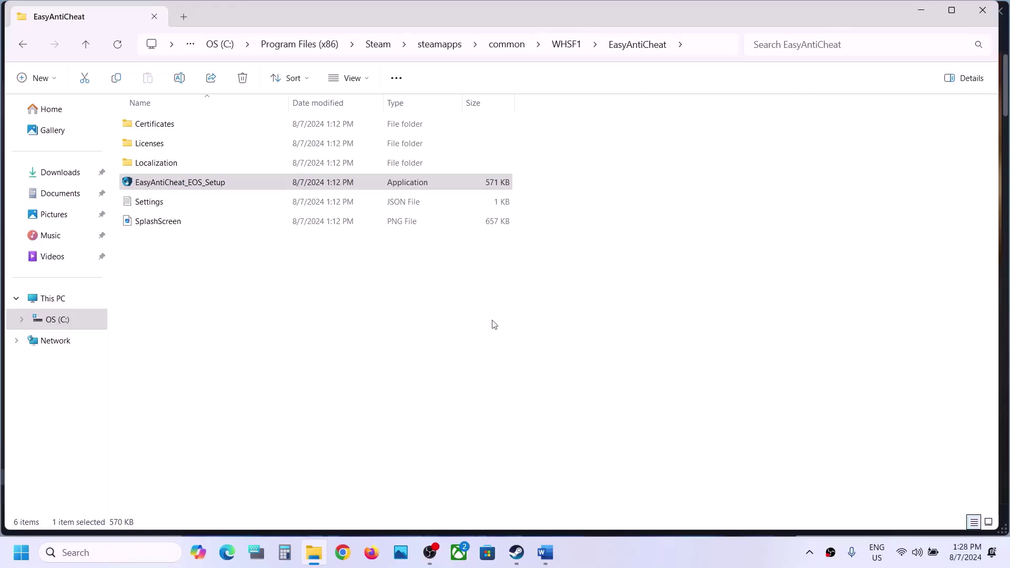
Step: Return to the Word document, maximize it and review Step 4 on allowing the game exe through the antivirus program
{"action": "left_click", "coordinate": [522, 562]}
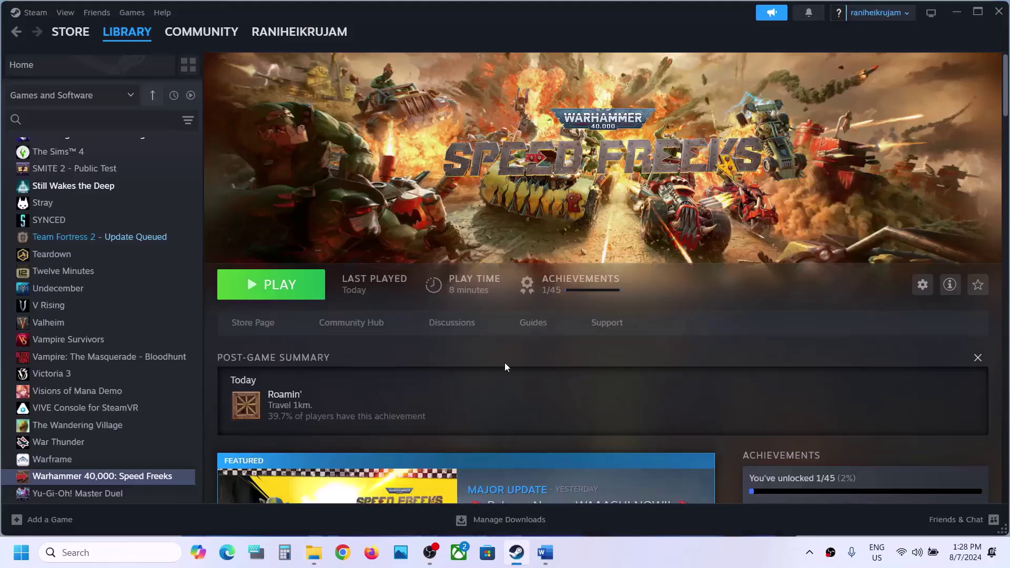
{"action": "left_click", "coordinate": [545, 552]}
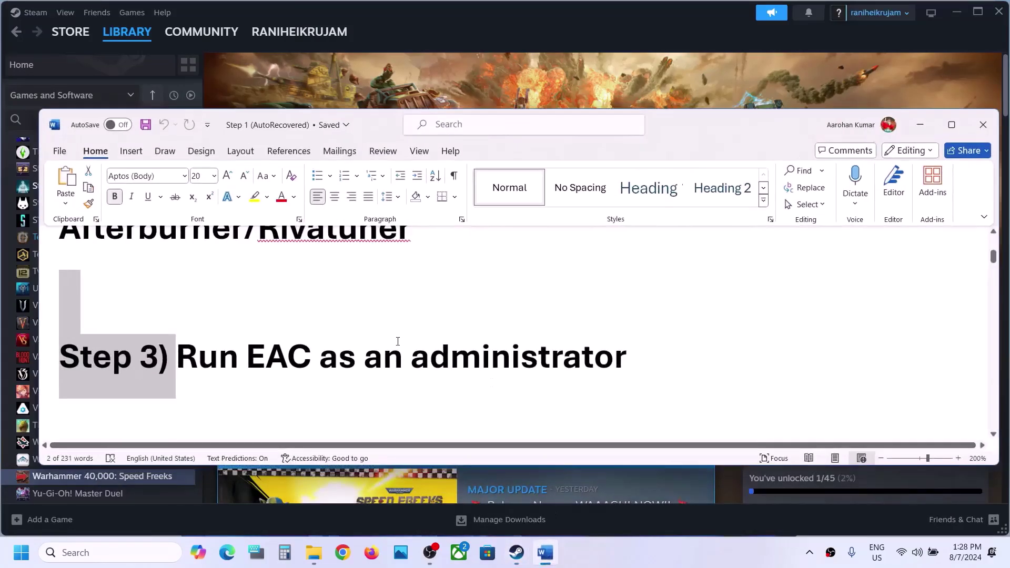
{"action": "scroll", "coordinate": [398, 342], "scroll_direction": "down", "scroll_amount": 4}
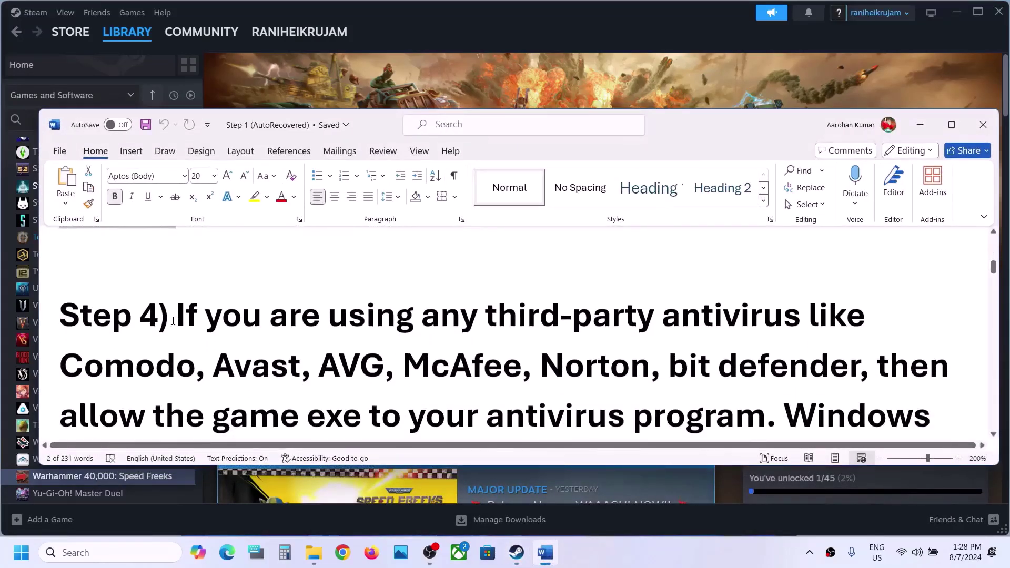
{"action": "left_click_drag", "start_coordinate": [185, 318], "coordinate": [402, 368]}
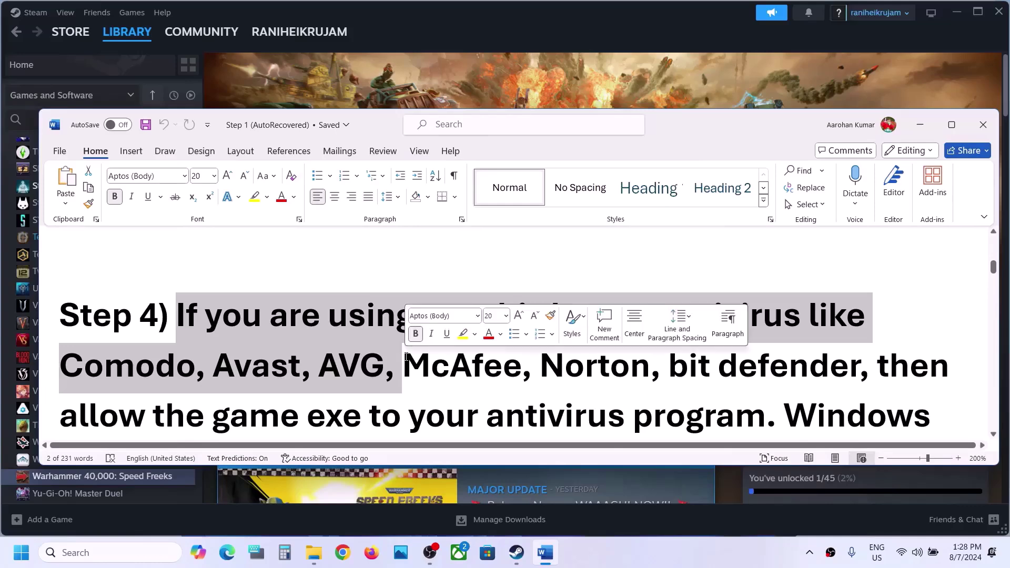
{"action": "left_click", "coordinate": [951, 125]}
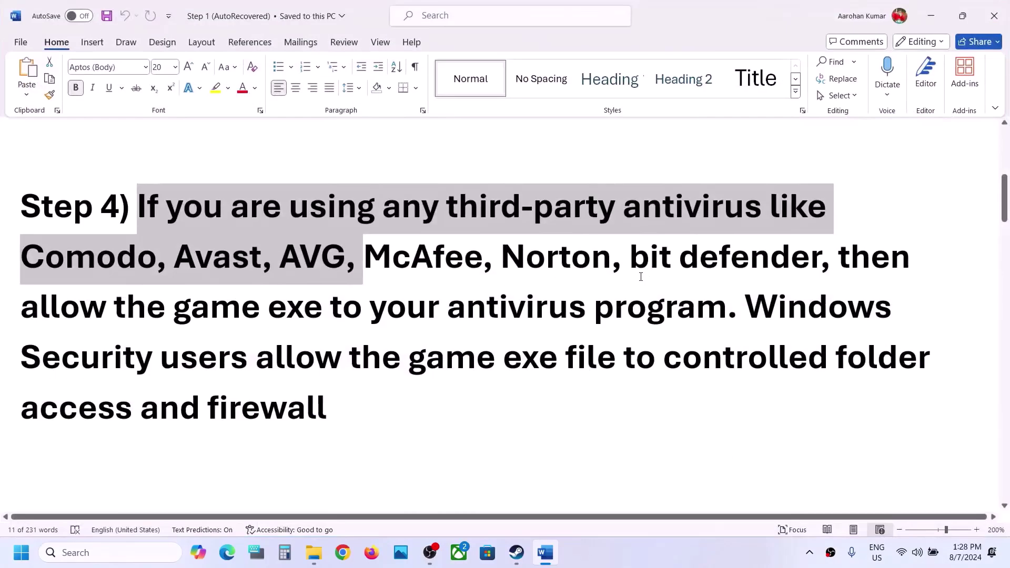
{"action": "left_click_drag", "start_coordinate": [502, 257], "coordinate": [819, 257]}
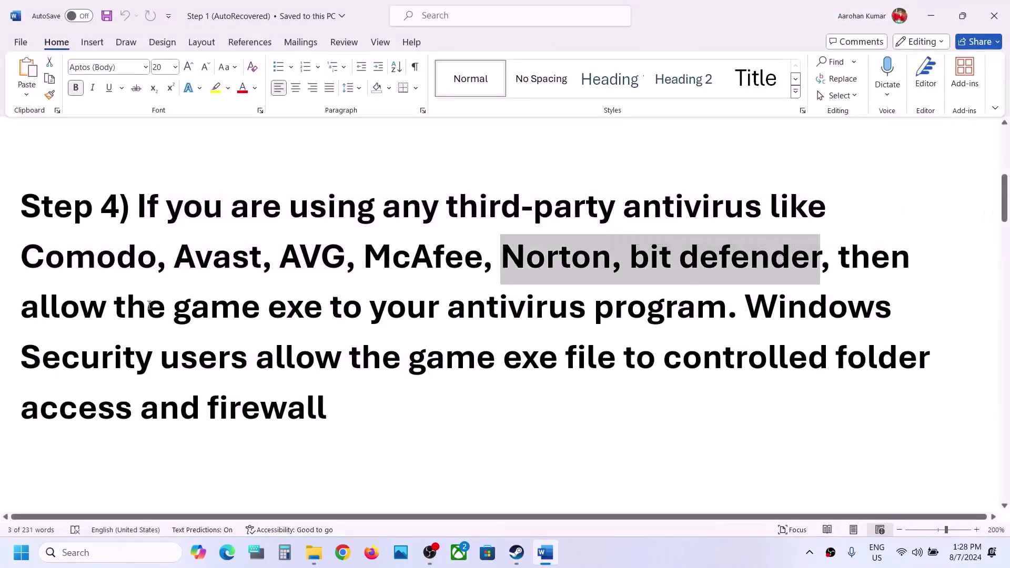
{"action": "left_click_drag", "start_coordinate": [67, 314], "coordinate": [726, 310]}
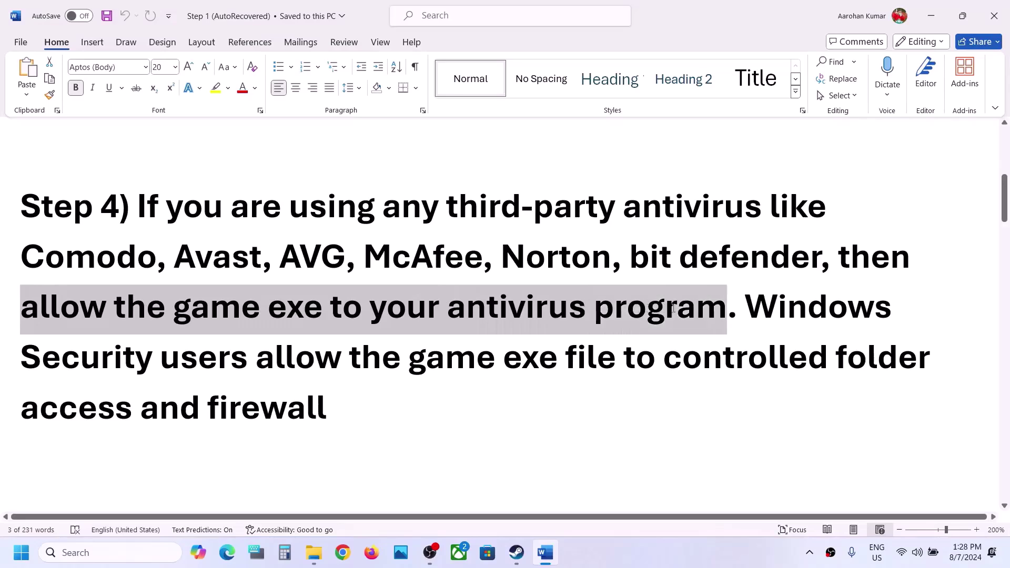
{"action": "left_click", "coordinate": [211, 323]}
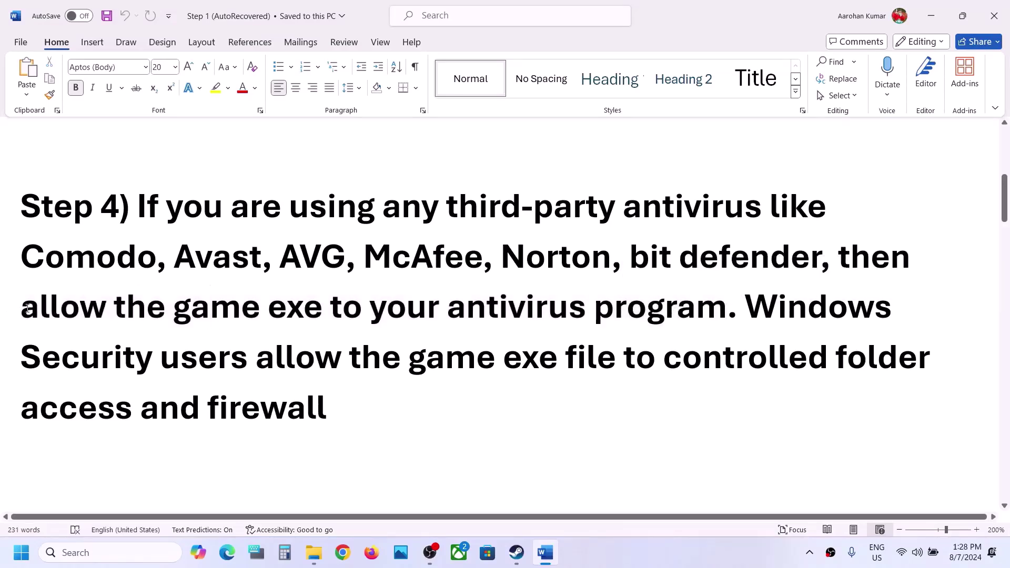
{"action": "left_click_drag", "start_coordinate": [27, 309], "coordinate": [726, 310]}
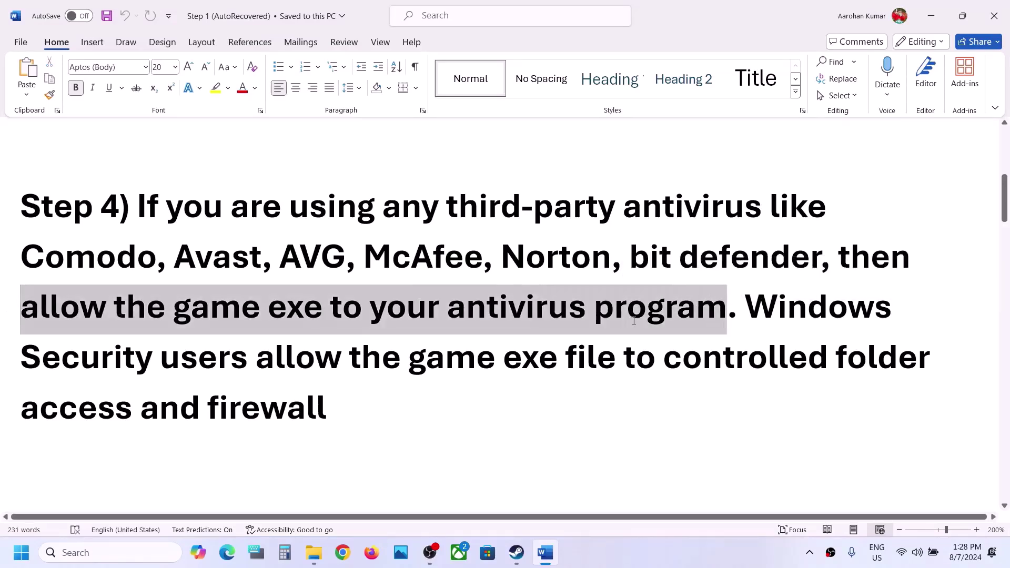
{"action": "left_click", "coordinate": [444, 361]}
Step: Open the Virus & threat protection page of Windows Security from the Privacy & security settings
{"action": "key", "text": "super+i"}
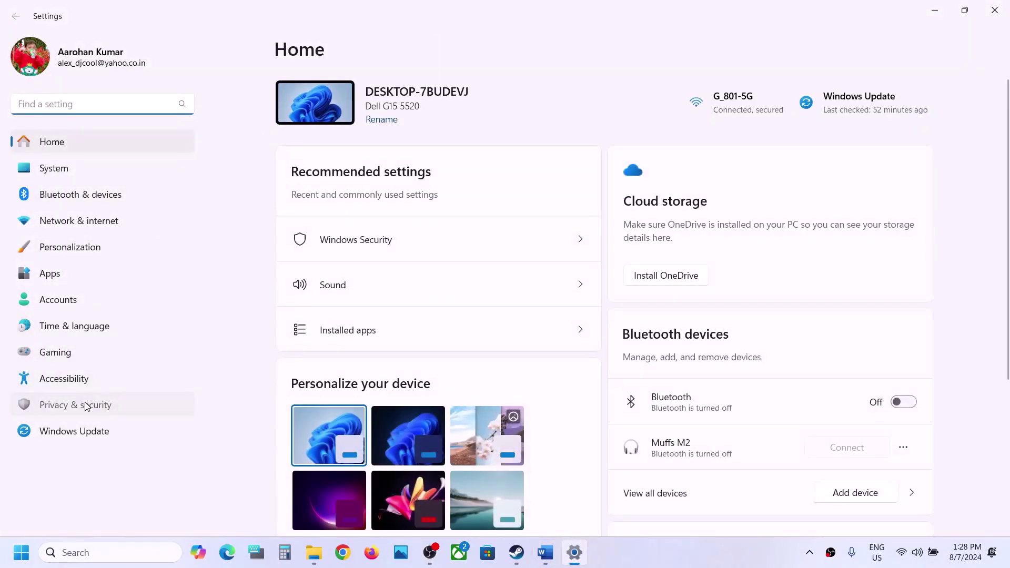
{"action": "left_click", "coordinate": [87, 407]}
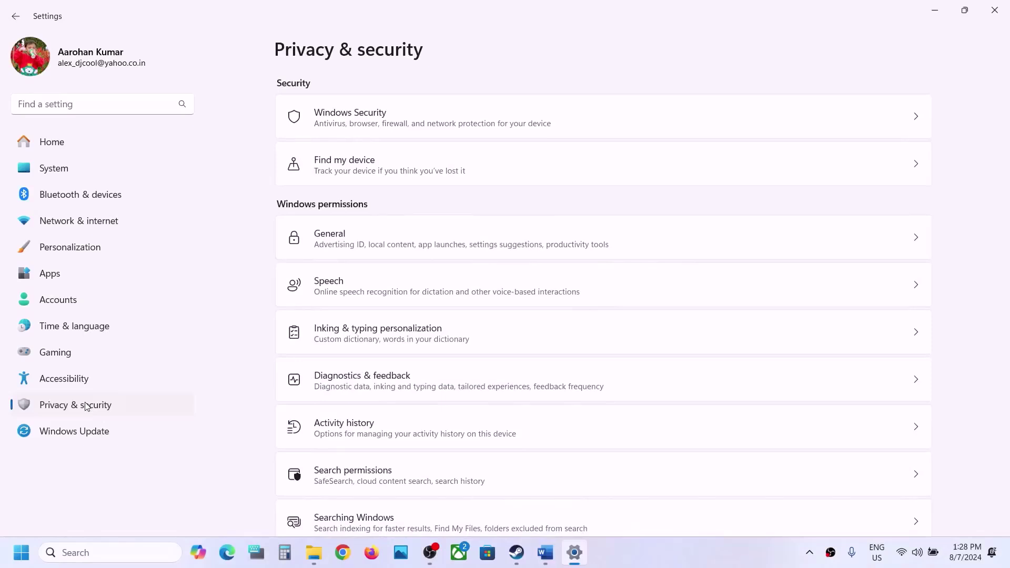
{"action": "left_click", "coordinate": [400, 108]}
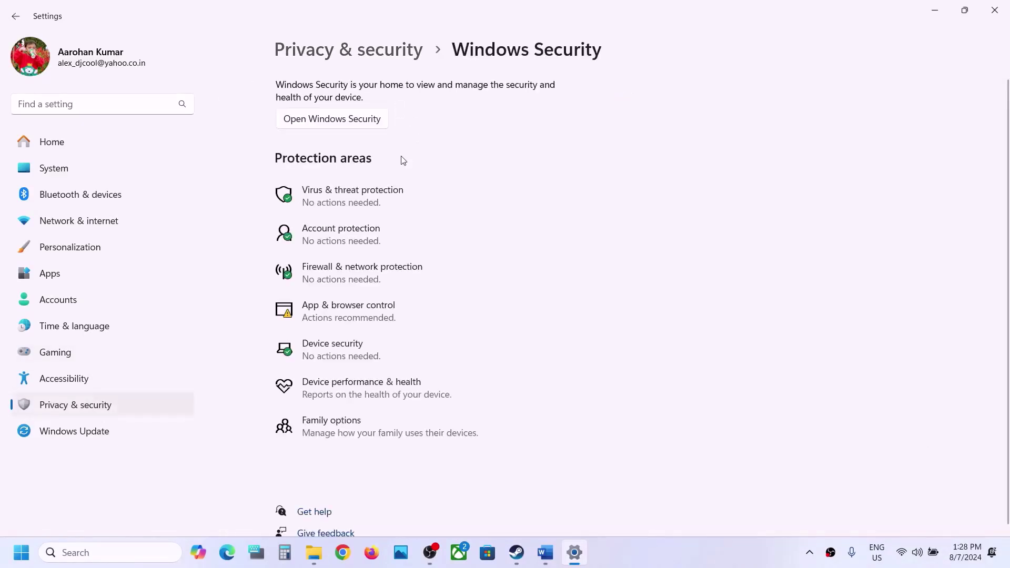
{"action": "left_click", "coordinate": [373, 190]}
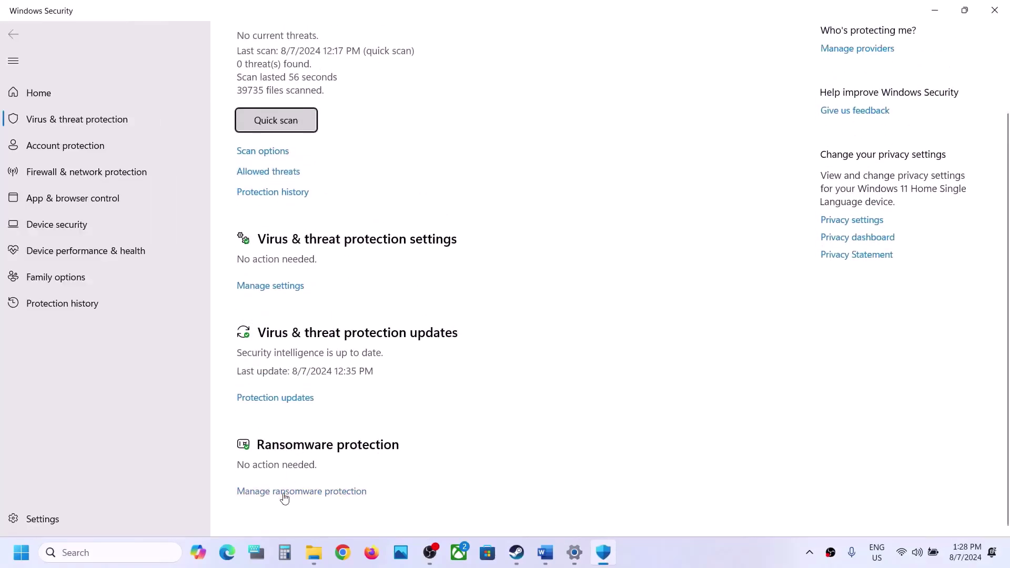
Step: Open the apps allowed through Controlled folder access under Ransomware protection and start browsing all apps for one to add
{"action": "left_click", "coordinate": [284, 494]}
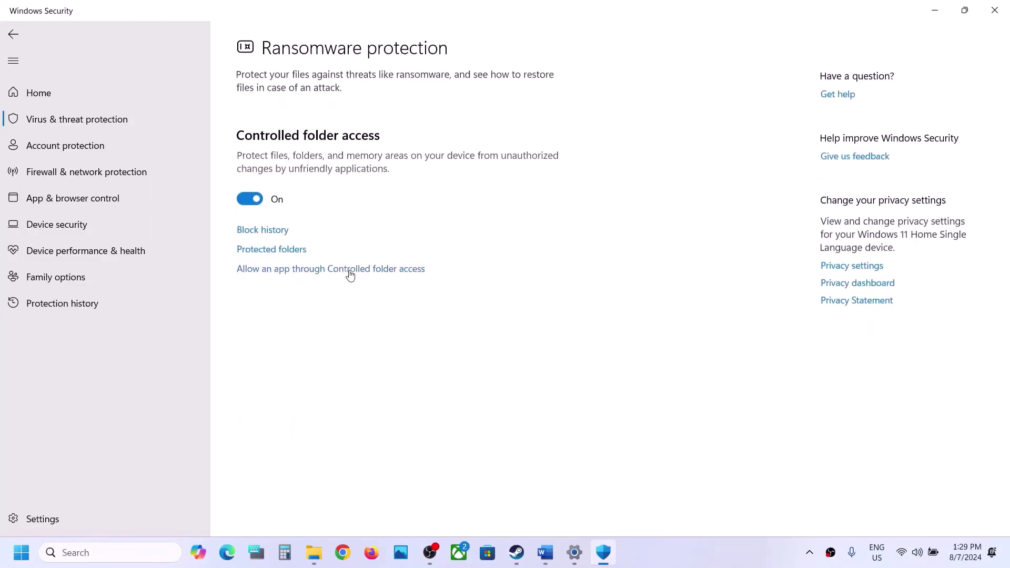
{"action": "left_click", "coordinate": [349, 269]}
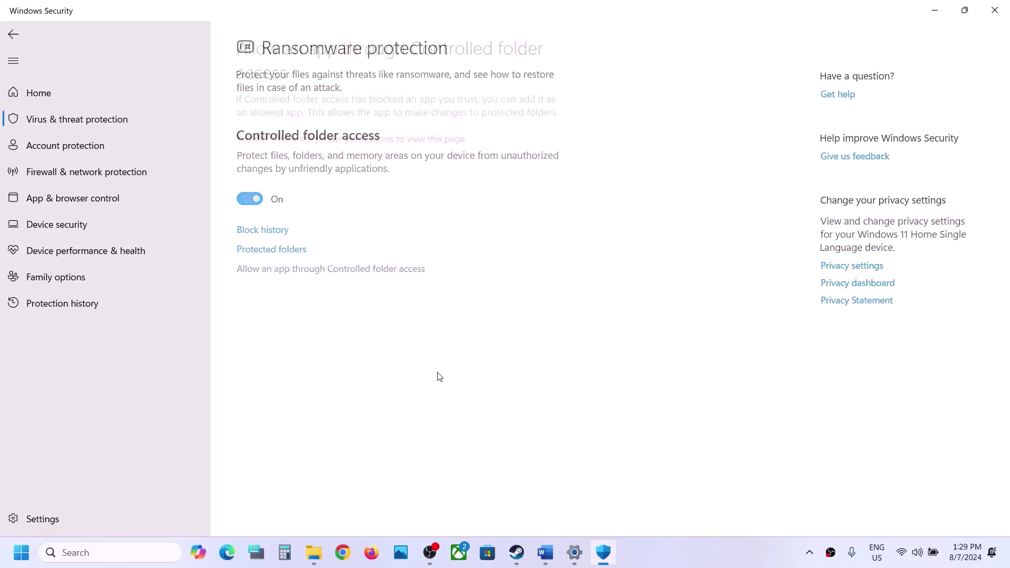
{"action": "left_click", "coordinate": [289, 148]}
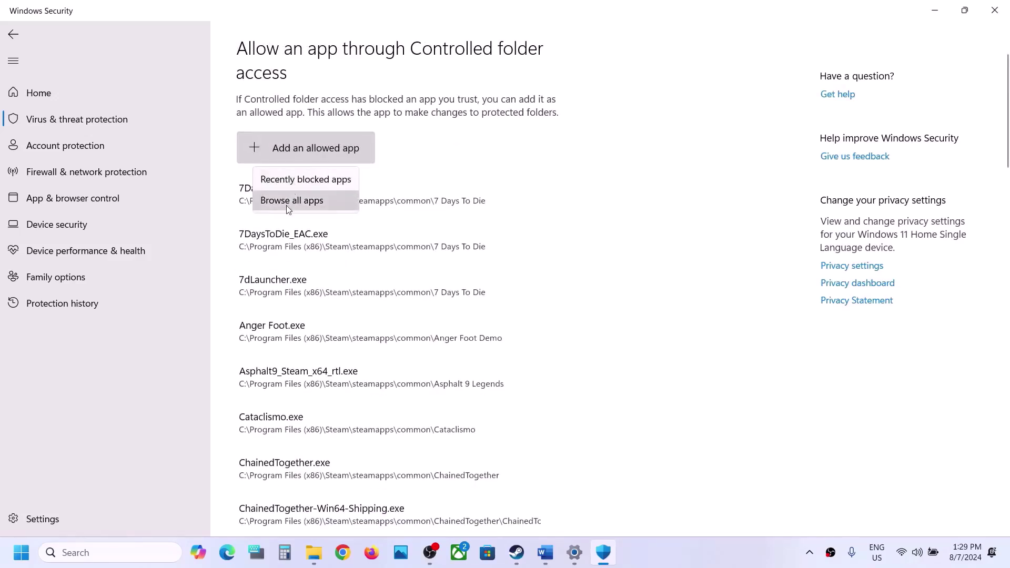
{"action": "left_click", "coordinate": [288, 203]}
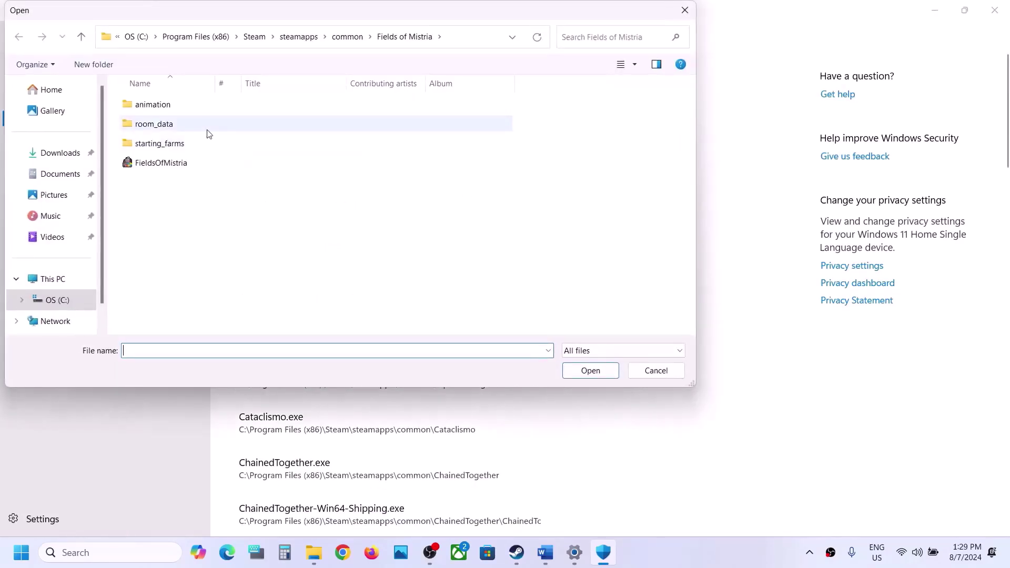
Step: Add the SpeedFreeks application from C:\Program Files (x86)\Steam\steamapps\common\WHSF1 as an allowed app
{"action": "left_click", "coordinate": [50, 279]}
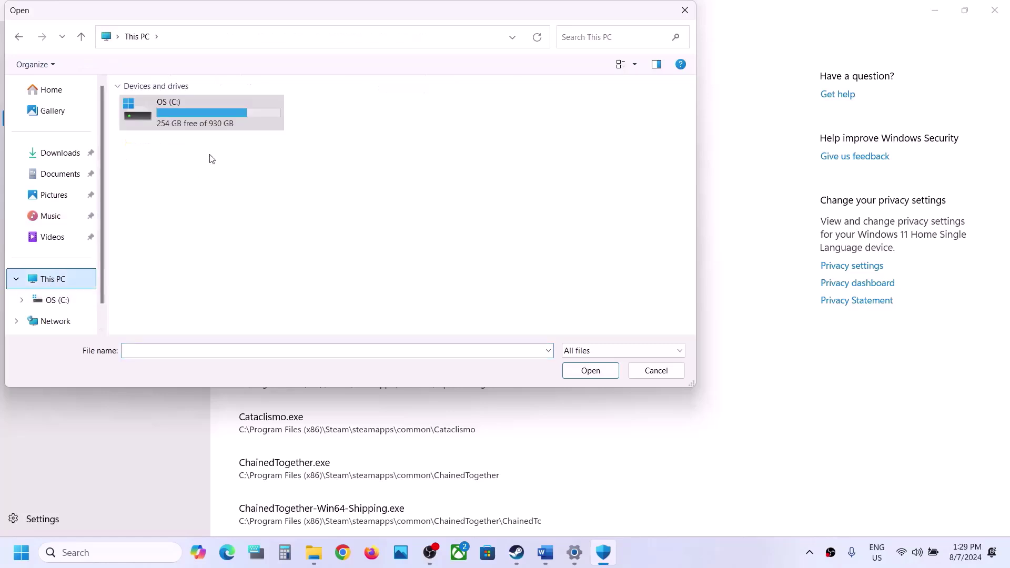
{"action": "double_click", "coordinate": [223, 100]}
{"action": "scroll", "coordinate": [213, 210], "scroll_direction": "down", "scroll_amount": 3}
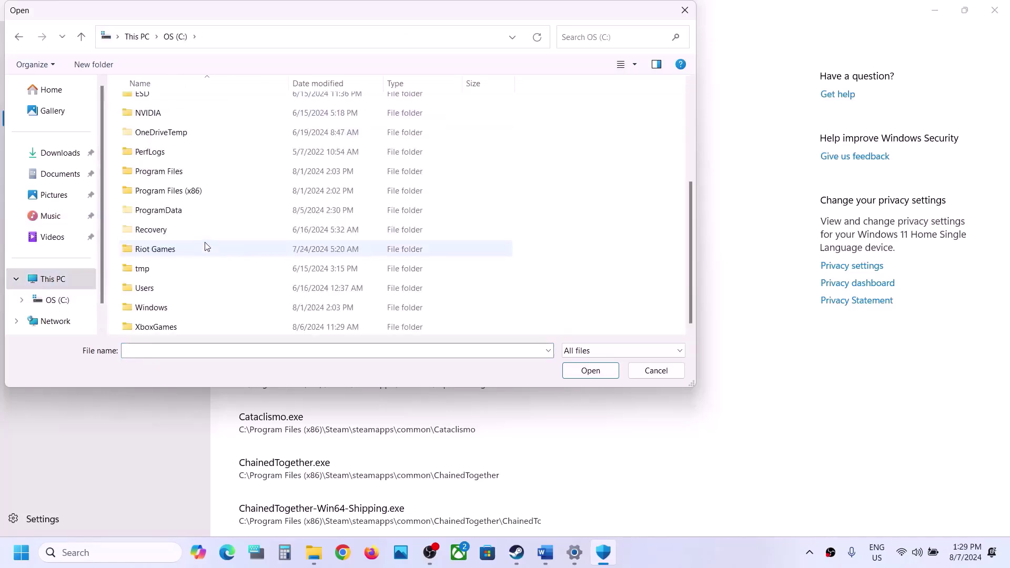
{"action": "double_click", "coordinate": [199, 190]}
{"action": "scroll", "coordinate": [199, 184], "scroll_direction": "down", "scroll_amount": 5}
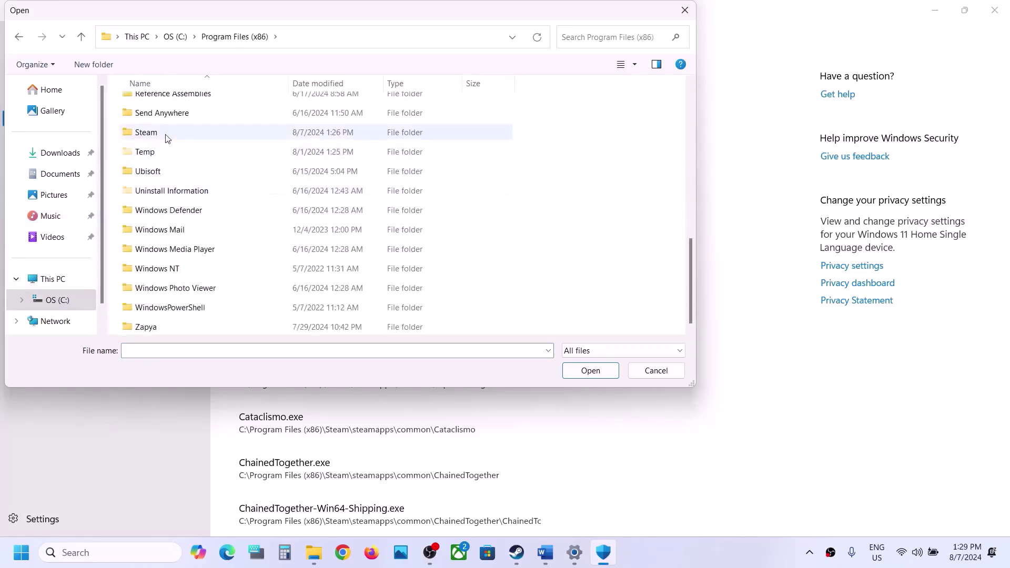
{"action": "double_click", "coordinate": [167, 138]}
{"action": "scroll", "coordinate": [165, 138], "scroll_direction": "down", "scroll_amount": 3}
{"action": "double_click", "coordinate": [154, 230]}
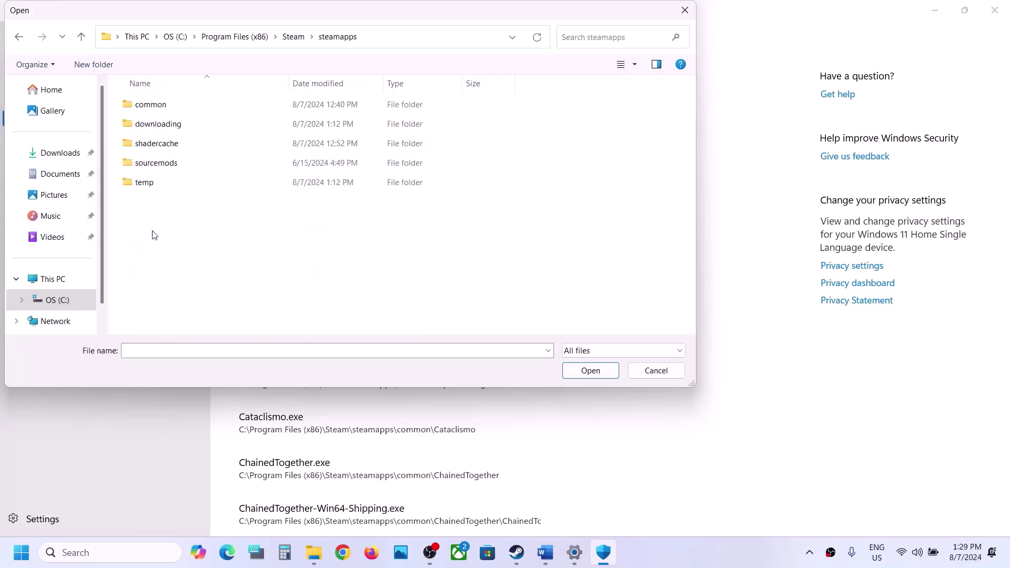
{"action": "double_click", "coordinate": [161, 106]}
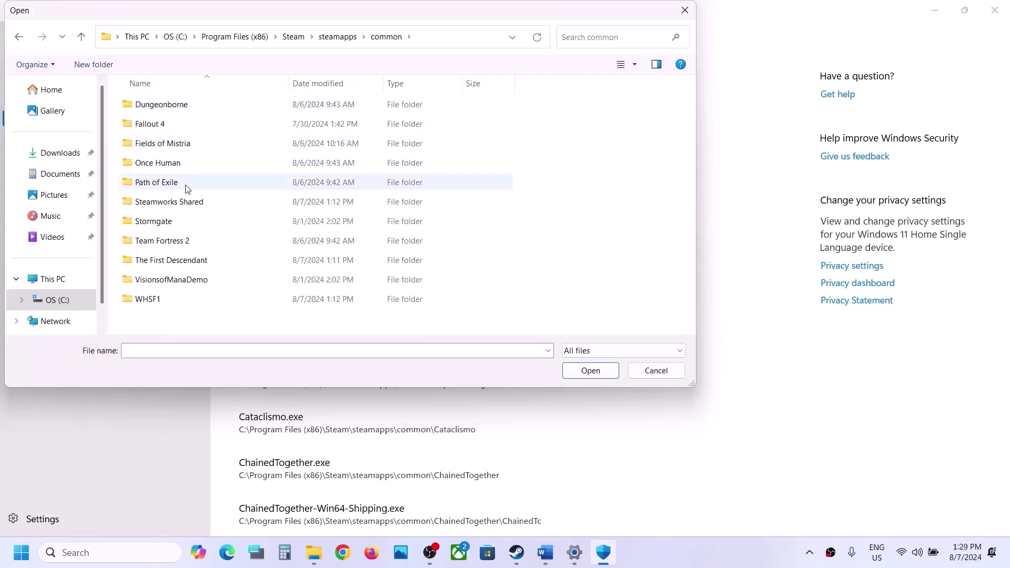
{"action": "double_click", "coordinate": [155, 300]}
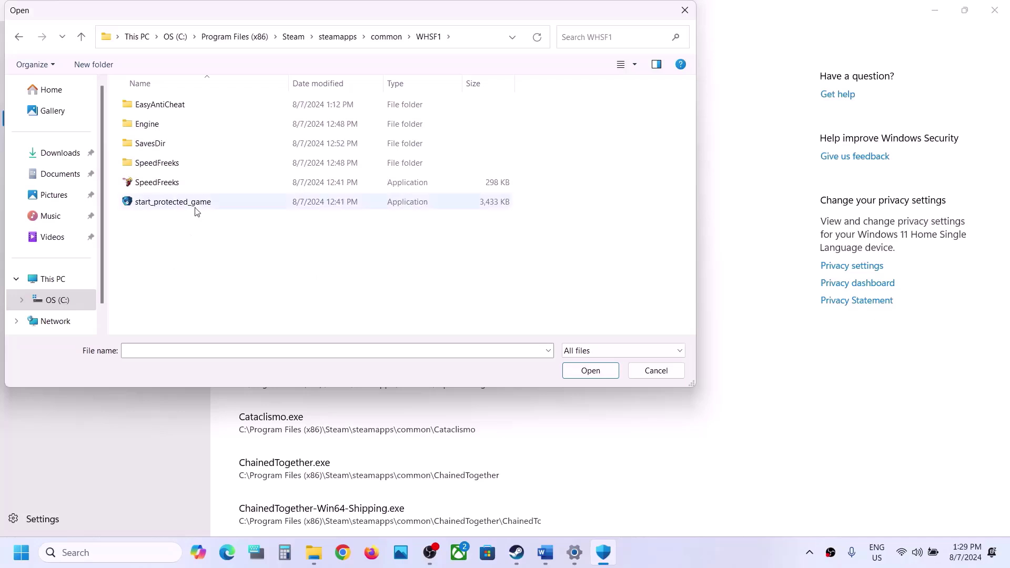
{"action": "left_click", "coordinate": [157, 182]}
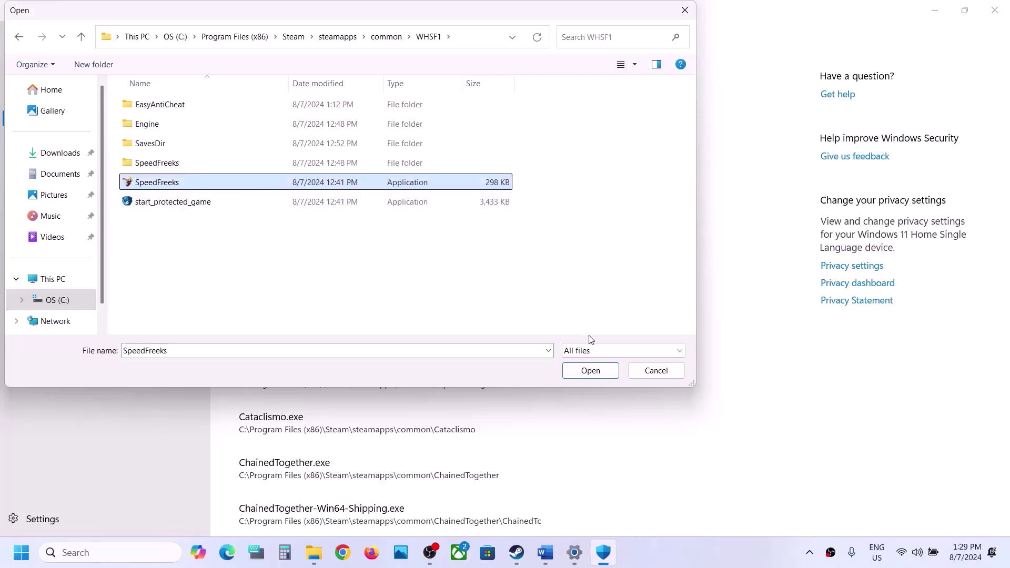
{"action": "left_click", "coordinate": [588, 371]}
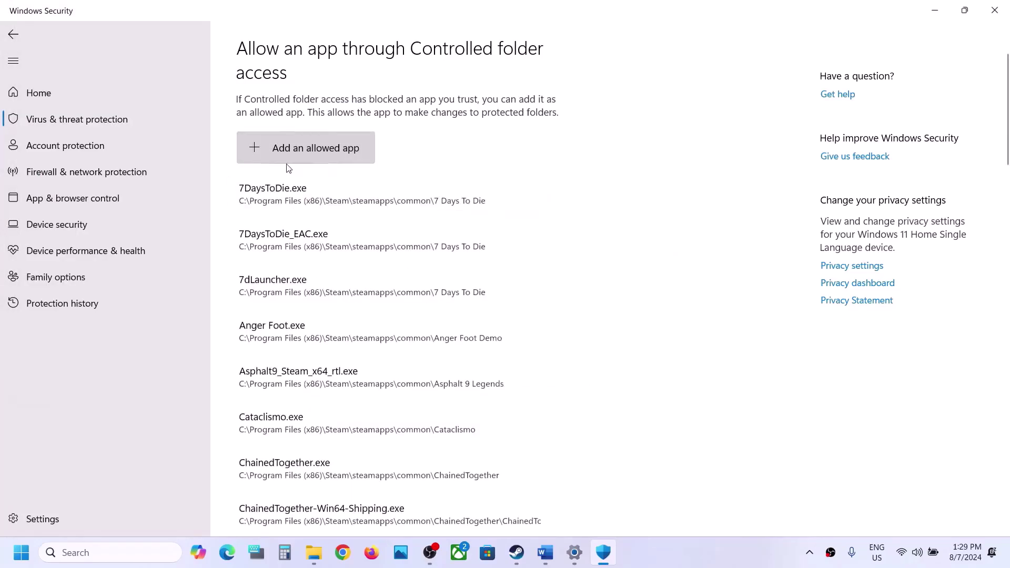
Step: Add start_protected_game from the WHSF1 folder to the apps allowed through Controlled folder access
{"action": "left_click", "coordinate": [293, 157]}
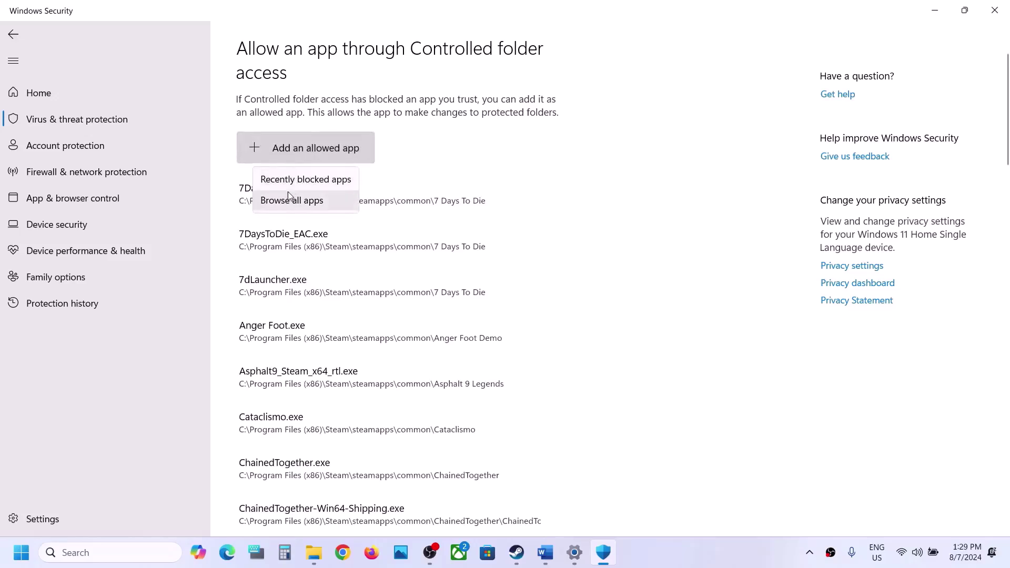
{"action": "left_click", "coordinate": [288, 195]}
{"action": "left_click", "coordinate": [164, 201]}
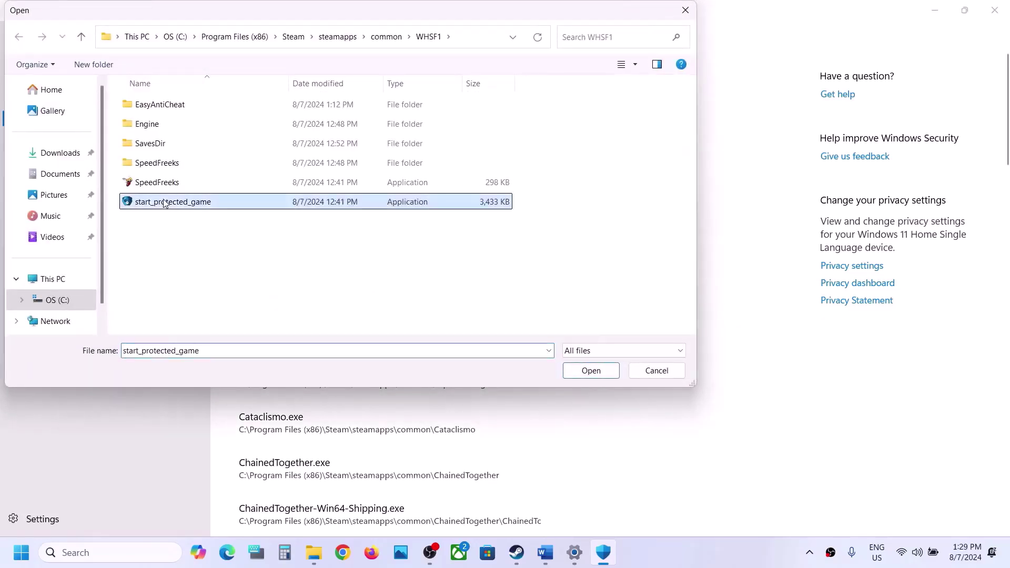
{"action": "left_click", "coordinate": [576, 378]}
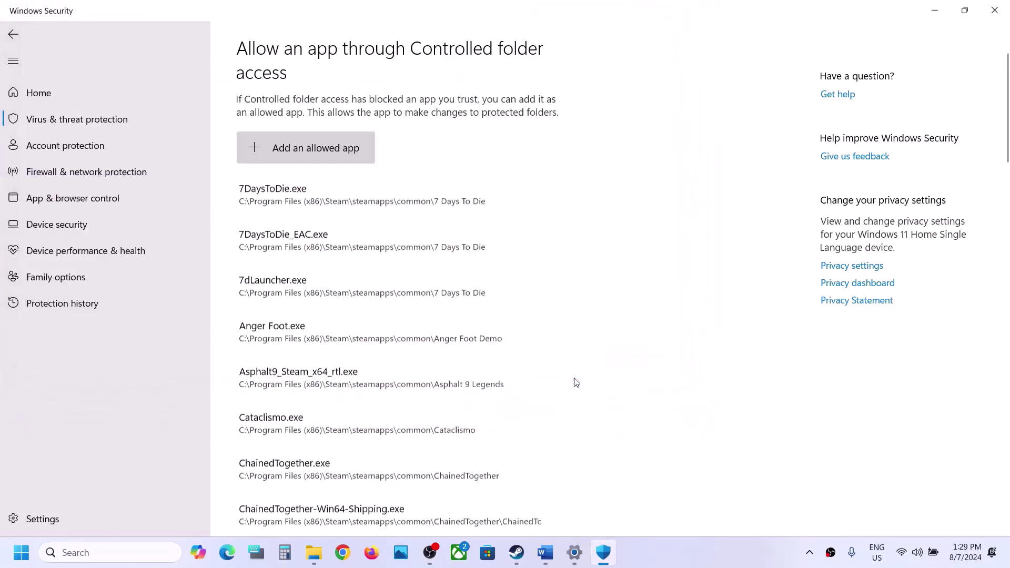
Step: Allow SpeedFreeksClient-Win64-Shipping from WHSF1\SpeedFreeks\Binaries\Win64 through Controlled folder access
{"action": "left_click", "coordinate": [317, 152]}
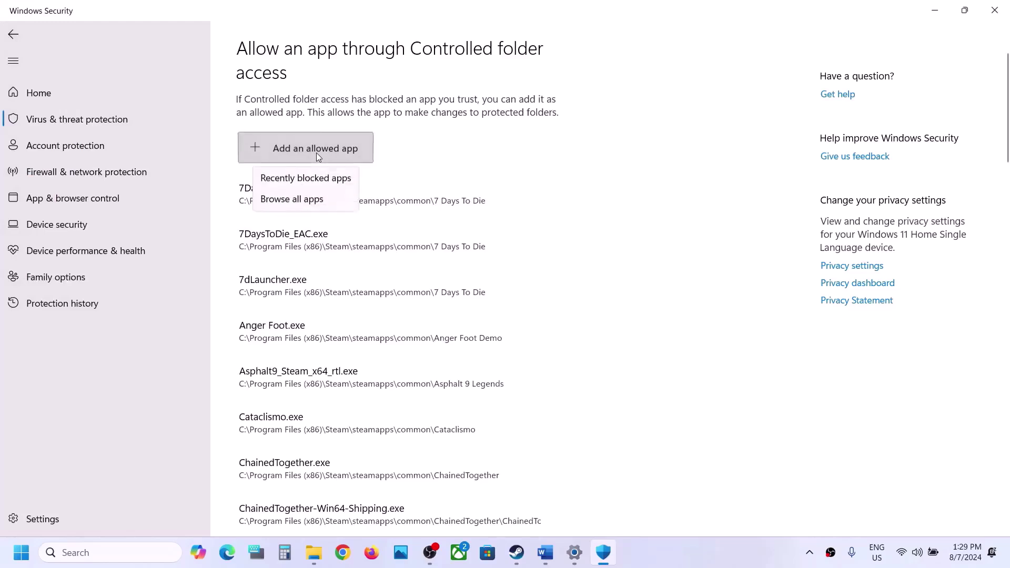
{"action": "left_click", "coordinate": [310, 201]}
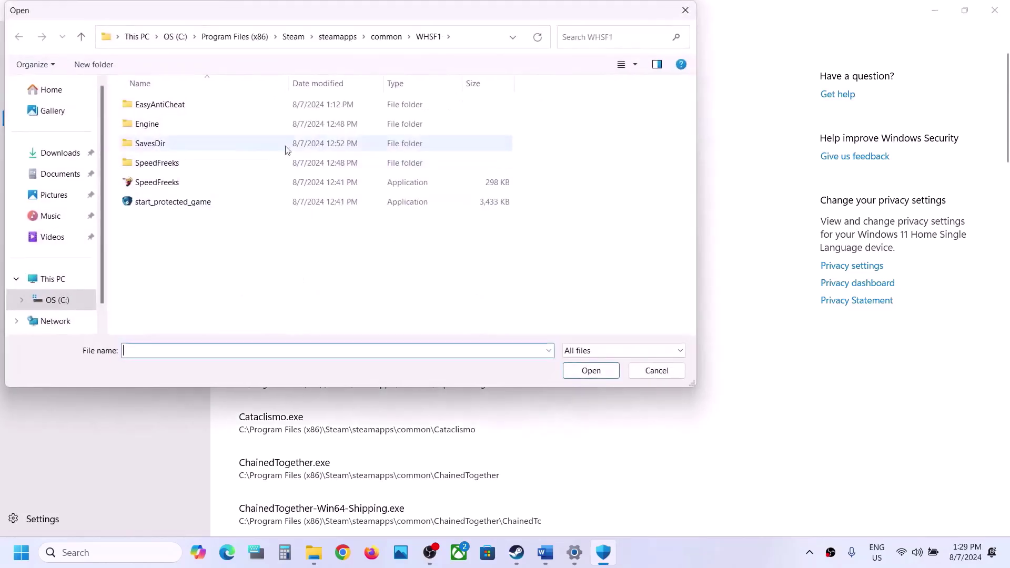
{"action": "left_click", "coordinate": [171, 164]}
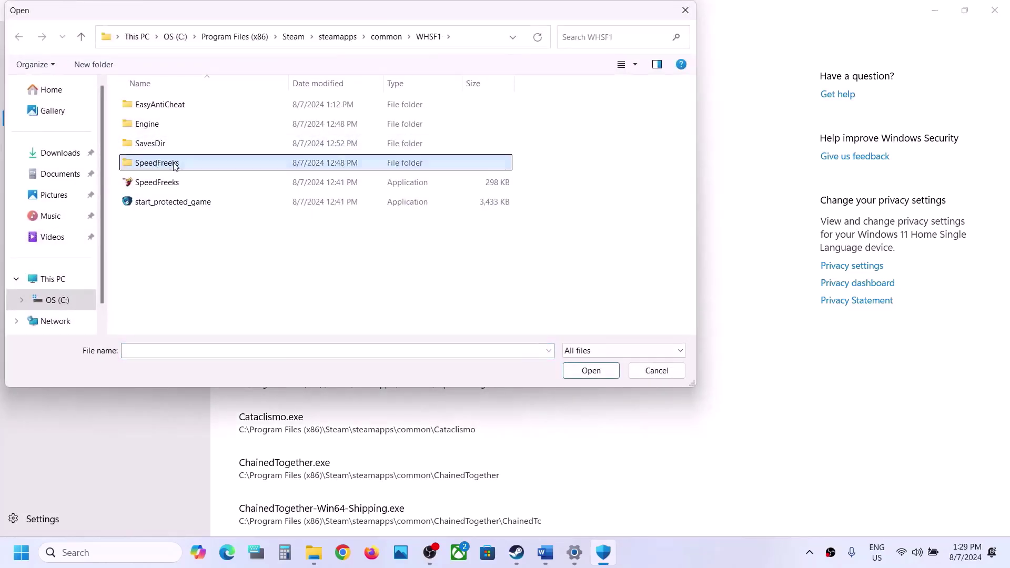
{"action": "double_click", "coordinate": [174, 165]}
{"action": "double_click", "coordinate": [171, 109]}
{"action": "double_click", "coordinate": [169, 109]}
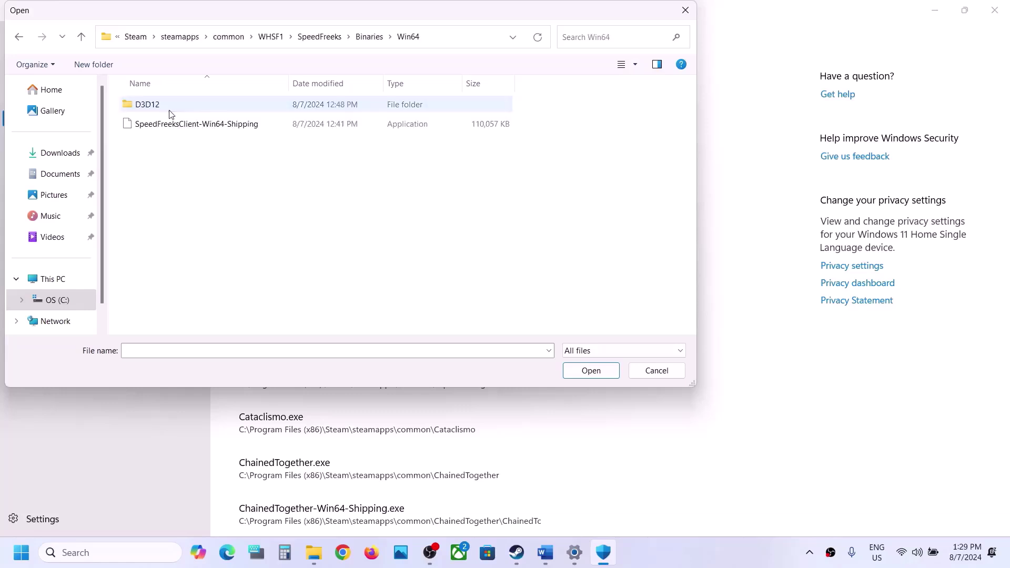
{"action": "left_click", "coordinate": [179, 124]}
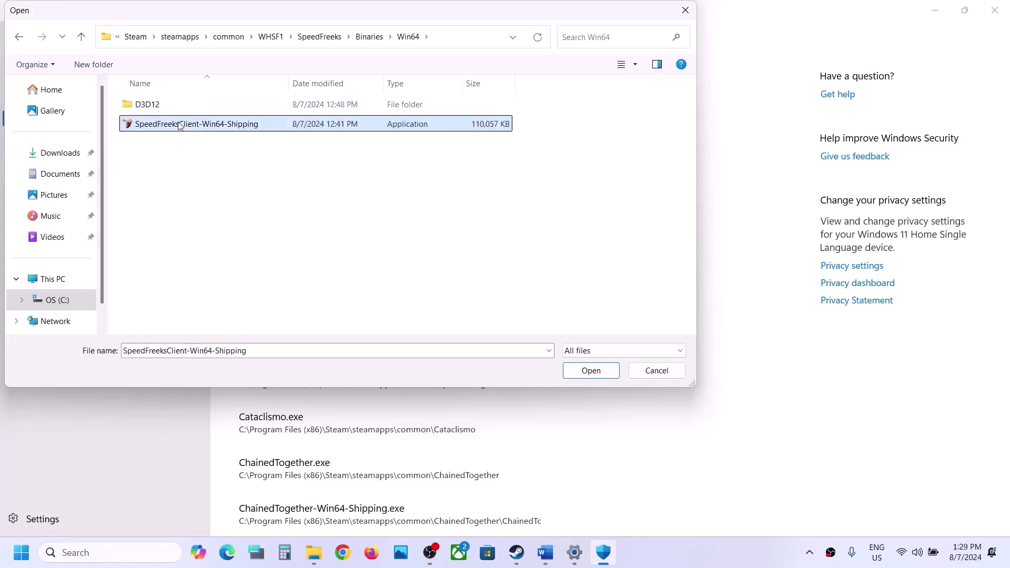
{"action": "left_click", "coordinate": [579, 370]}
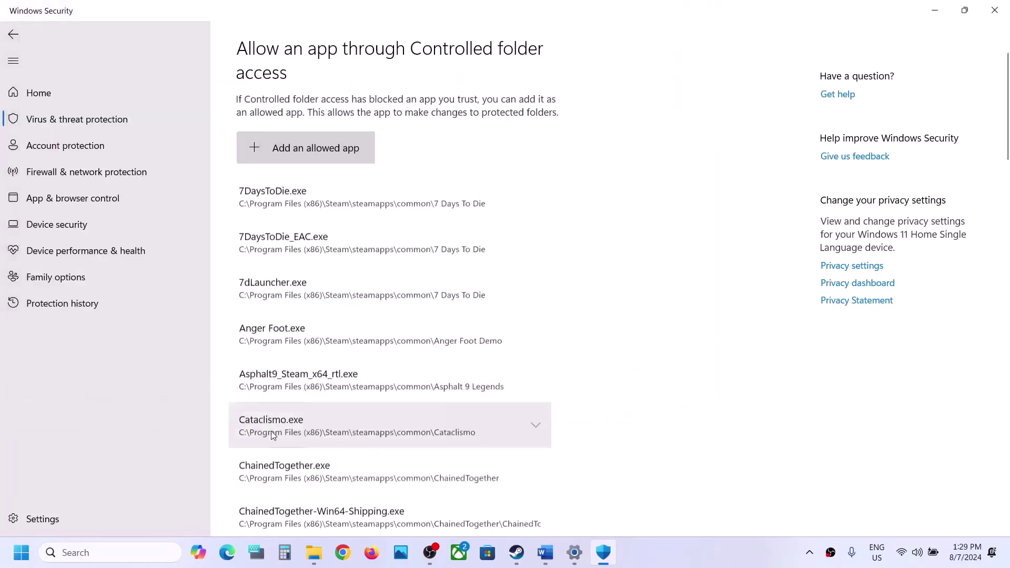
Step: Switch to Control Panel, open the Windows Defender Firewall allowed apps list under System and Security, and unlock it for changes
{"action": "left_click", "coordinate": [94, 553]}
{"action": "type", "text": "control"}
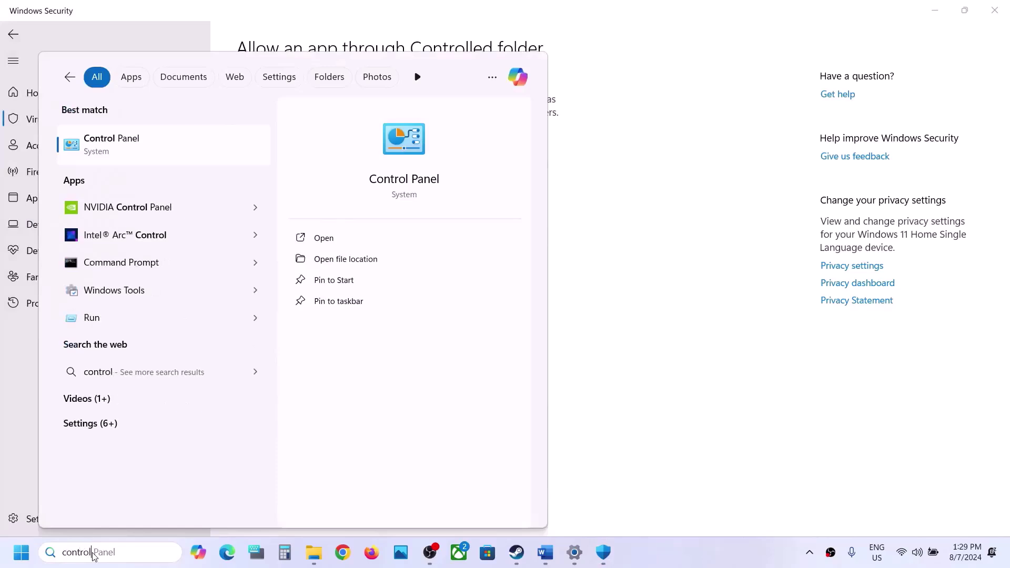
{"action": "key", "text": "Return"}
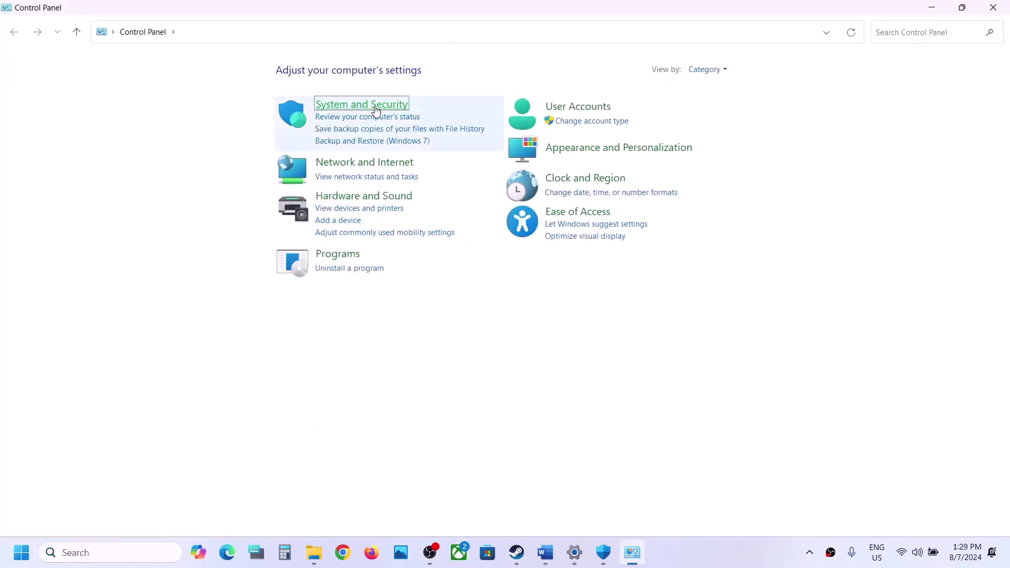
{"action": "left_click", "coordinate": [372, 107]}
{"action": "left_click", "coordinate": [215, 117]}
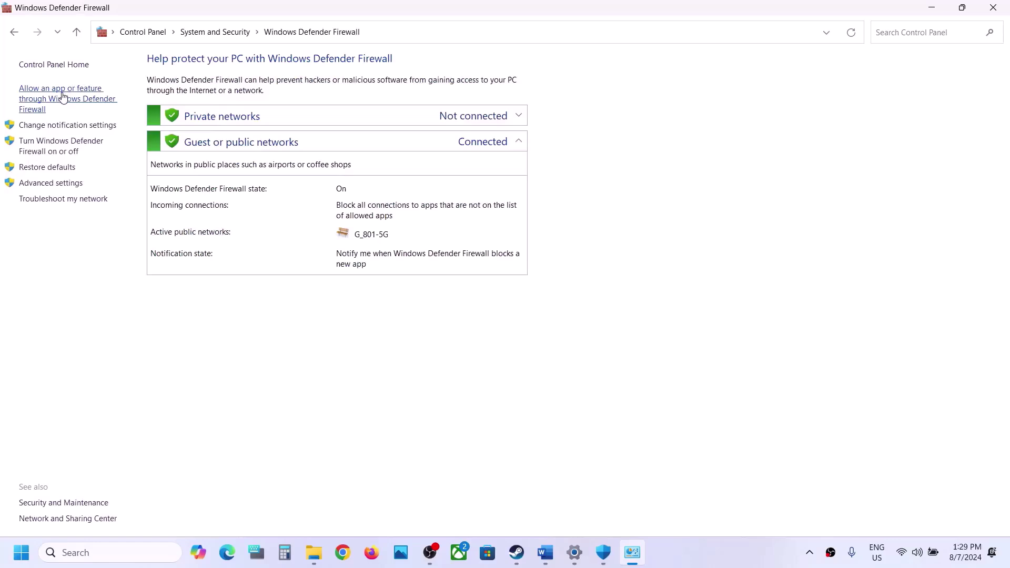
{"action": "left_click", "coordinate": [62, 97]}
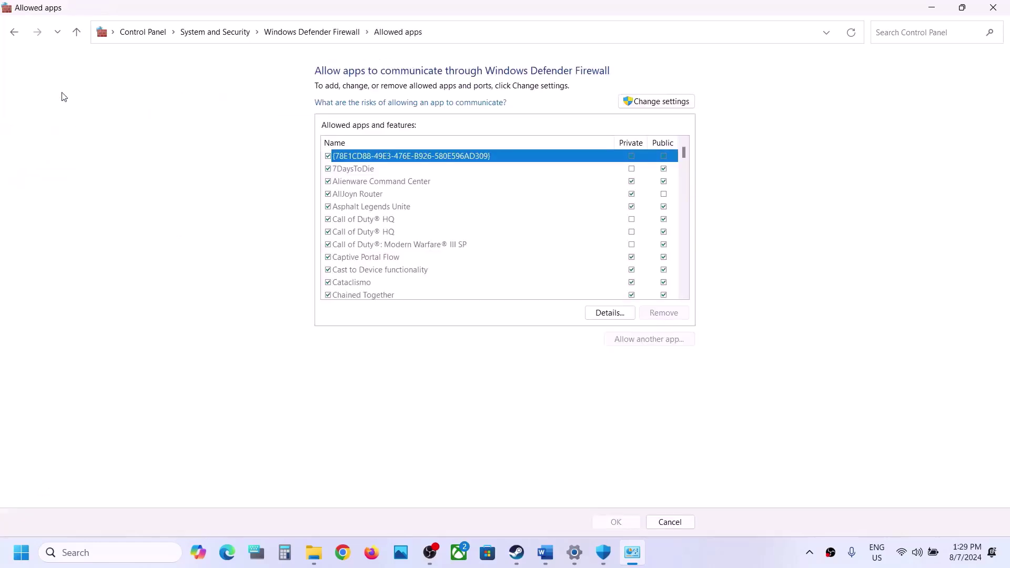
{"action": "left_click", "coordinate": [661, 102]}
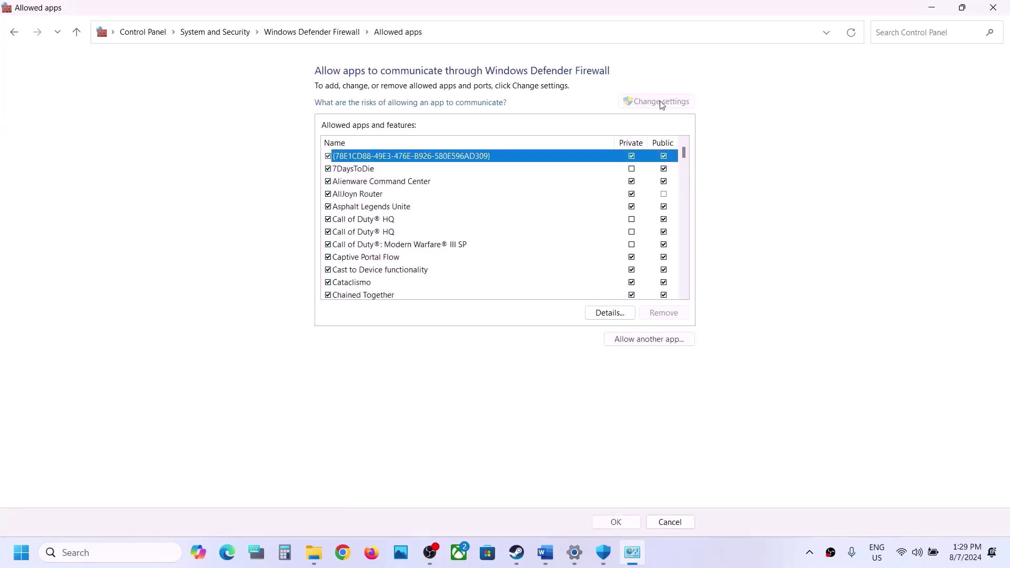
Step: Try to add the SpeedFreeks application from steamapps\common\WHSF1 to the firewall's allowed apps
{"action": "left_click", "coordinate": [650, 339]}
{"action": "left_click", "coordinate": [597, 334]}
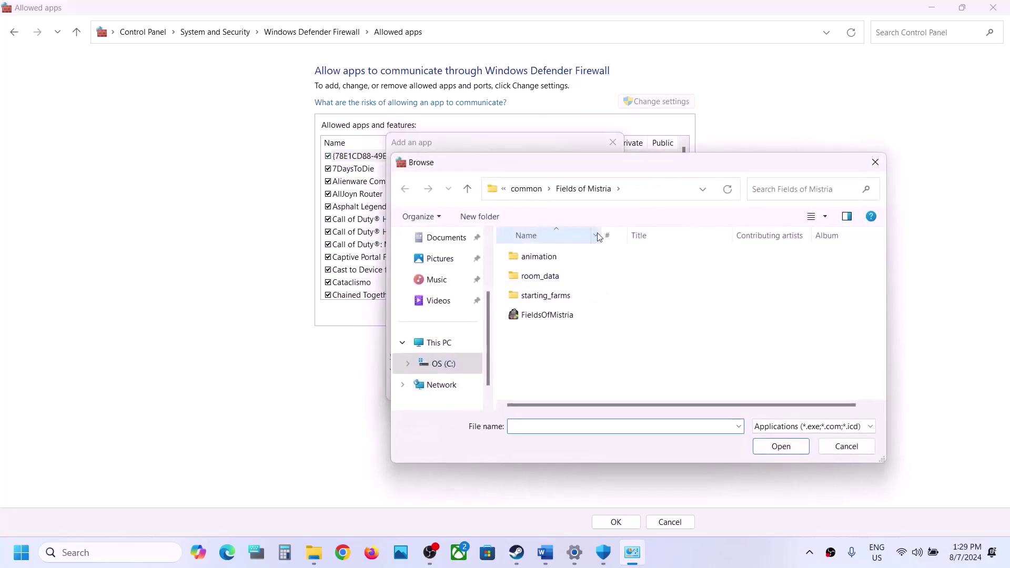
{"action": "left_click", "coordinate": [528, 191]}
{"action": "scroll", "coordinate": [573, 368], "scroll_direction": "down", "scroll_amount": 3}
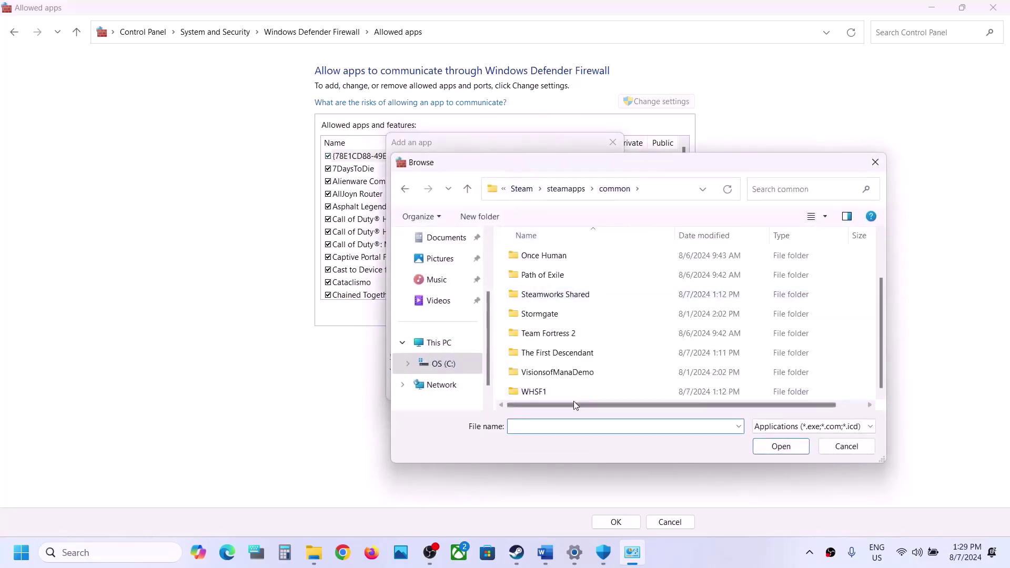
{"action": "double_click", "coordinate": [555, 394]}
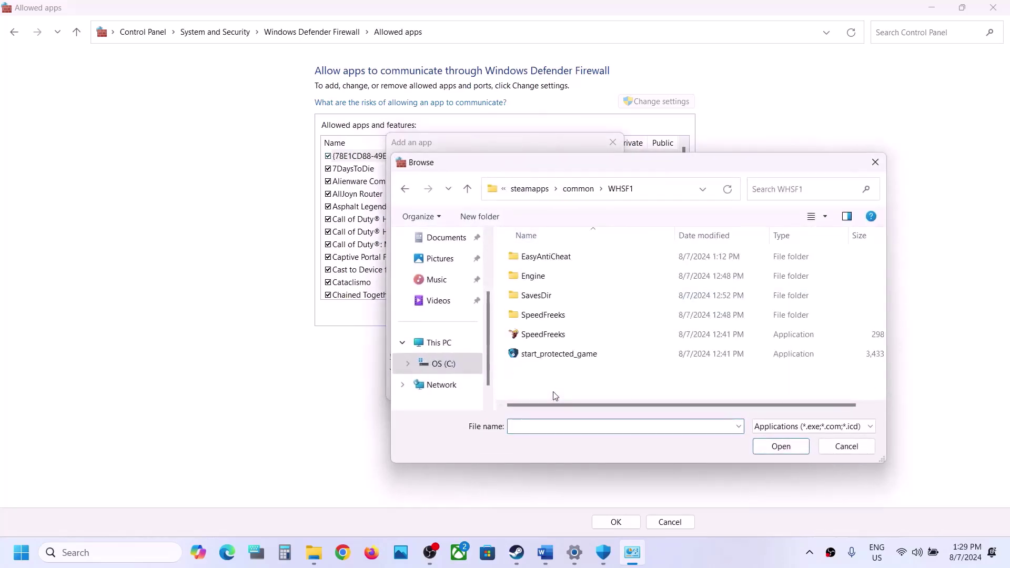
{"action": "left_click", "coordinate": [541, 334]}
{"action": "left_click", "coordinate": [778, 444]}
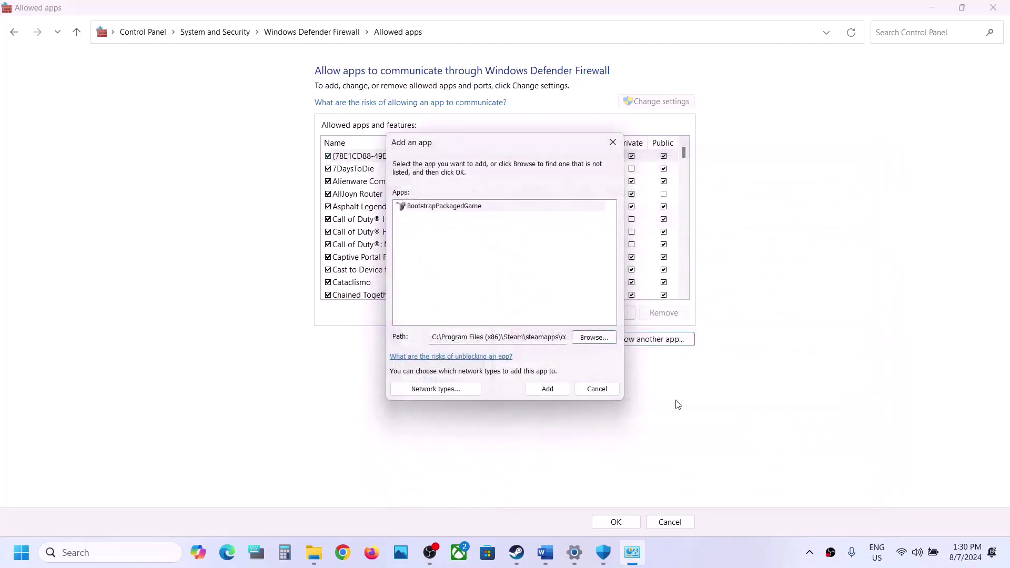
{"action": "left_click", "coordinate": [547, 389]}
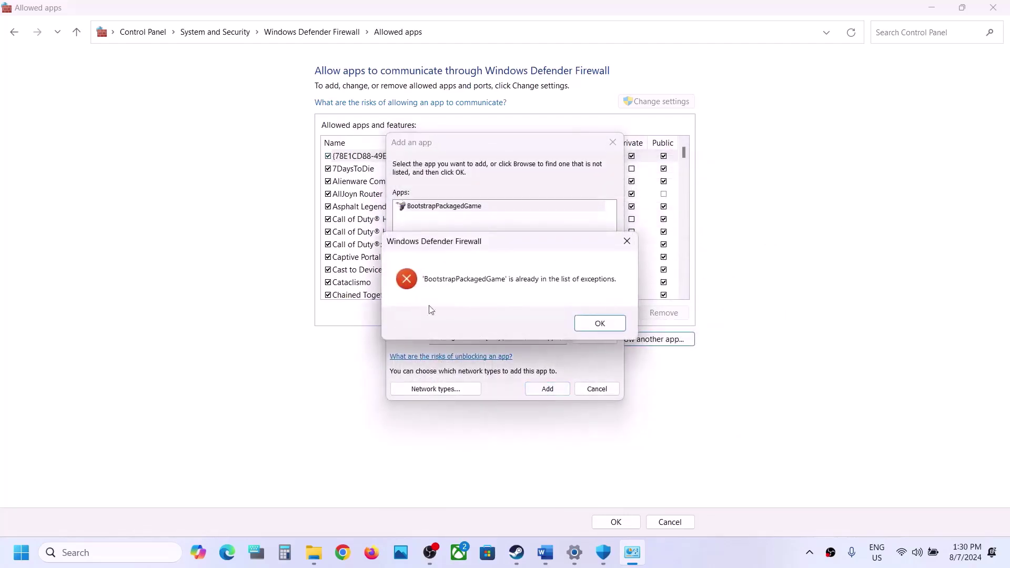
{"action": "left_click", "coordinate": [598, 323]}
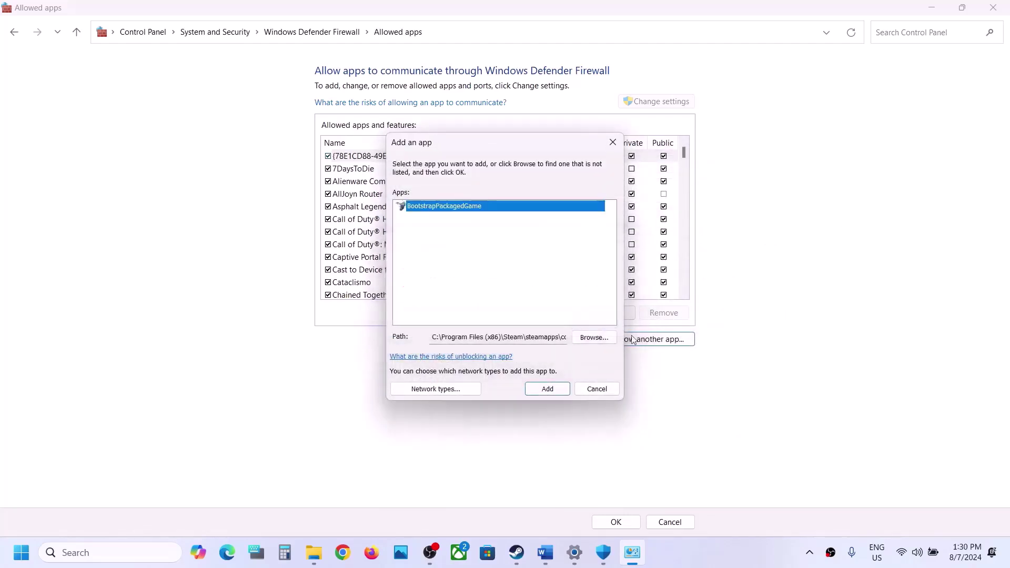
Step: Add start_protected_game from the WHSF1 folder to the firewall's allowed apps
{"action": "left_click", "coordinate": [598, 340]}
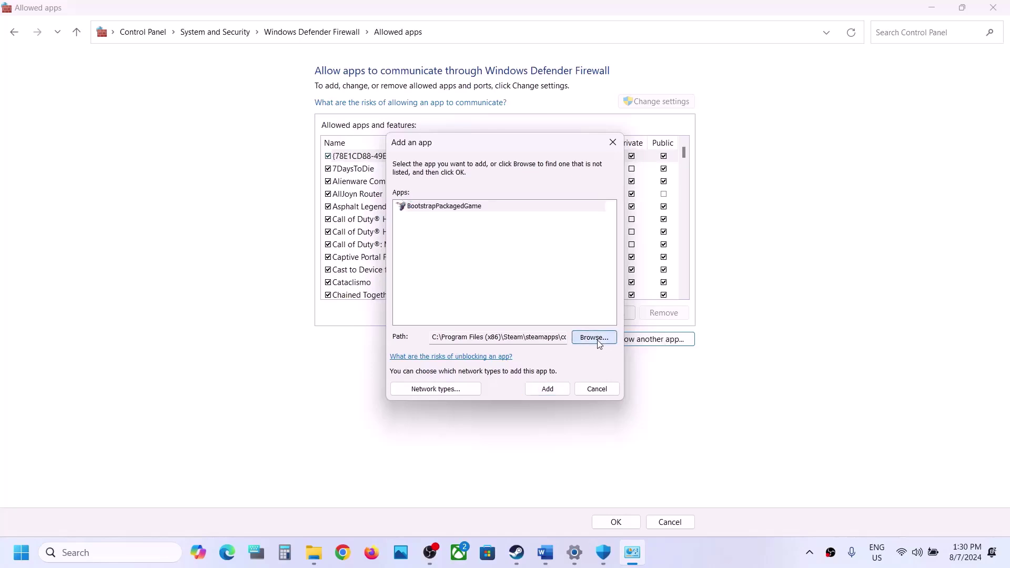
{"action": "left_click", "coordinate": [524, 355]}
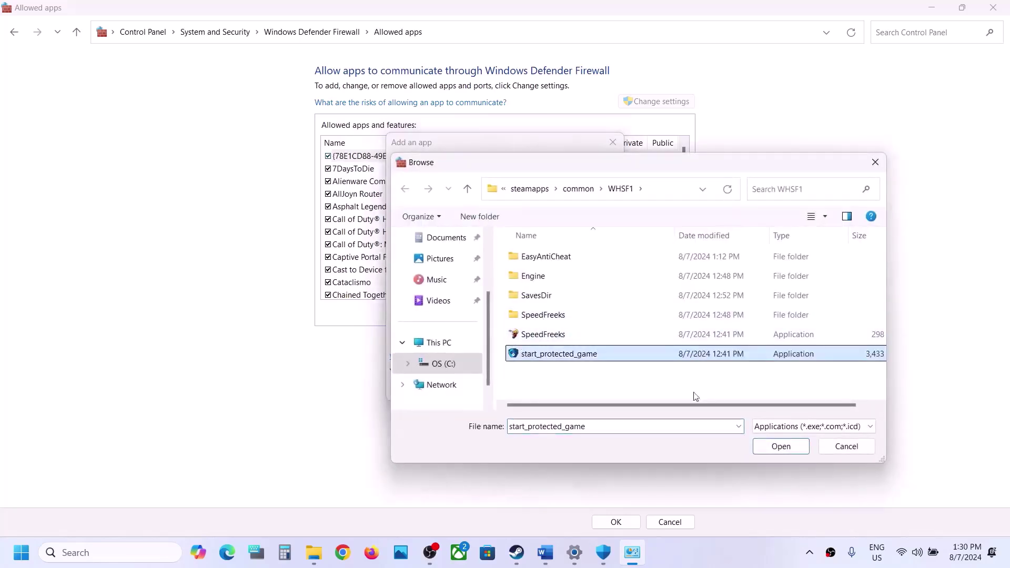
{"action": "left_click", "coordinate": [786, 451]}
{"action": "left_click", "coordinate": [546, 390]}
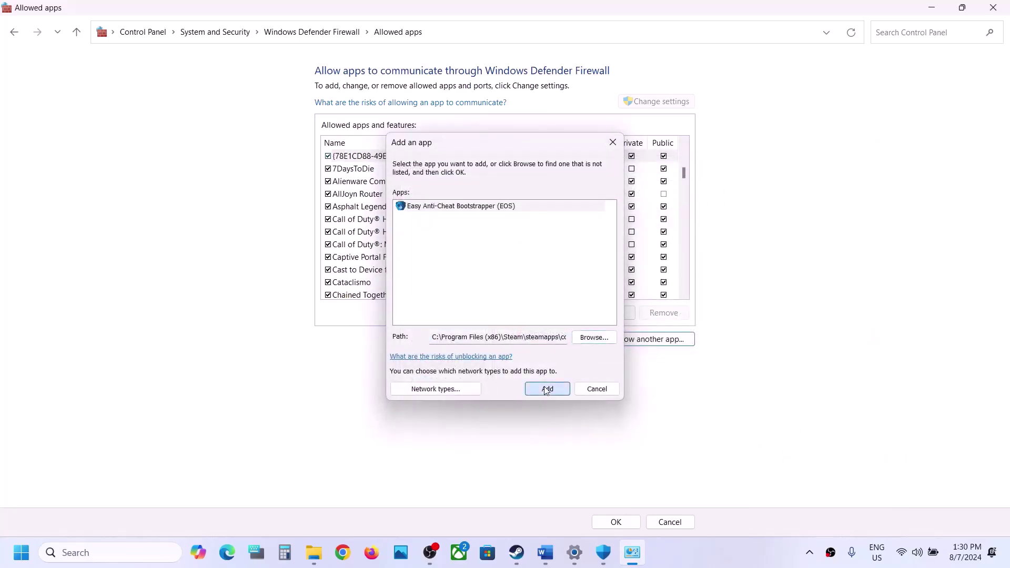
Step: Add SpeedFreeksClient-Win64-Shipping from WHSF1\SpeedFreeks\Binaries\Win64 to the firewall's allowed apps
{"action": "left_click", "coordinate": [673, 339]}
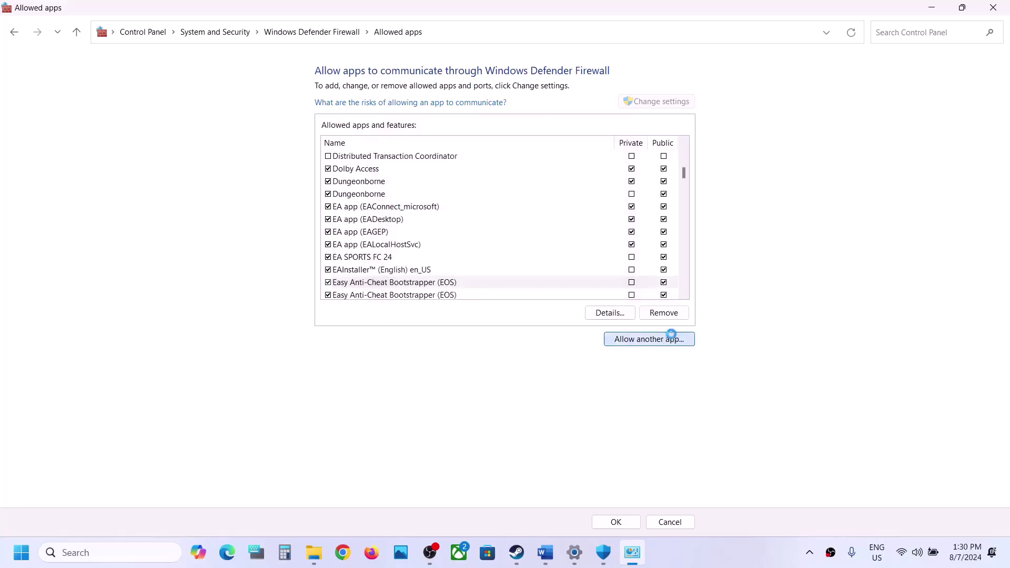
{"action": "left_click", "coordinate": [585, 341]}
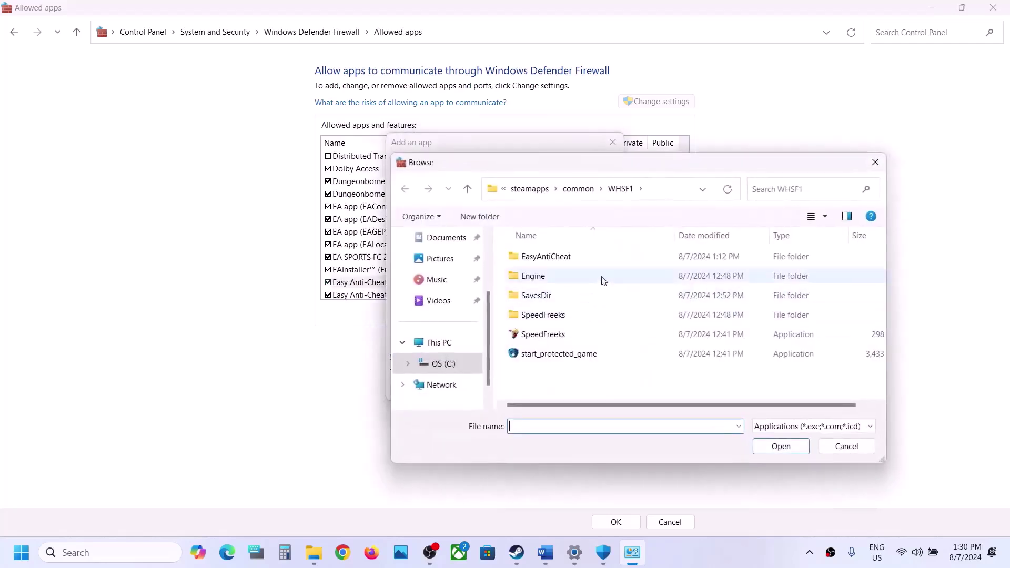
{"action": "double_click", "coordinate": [543, 316]}
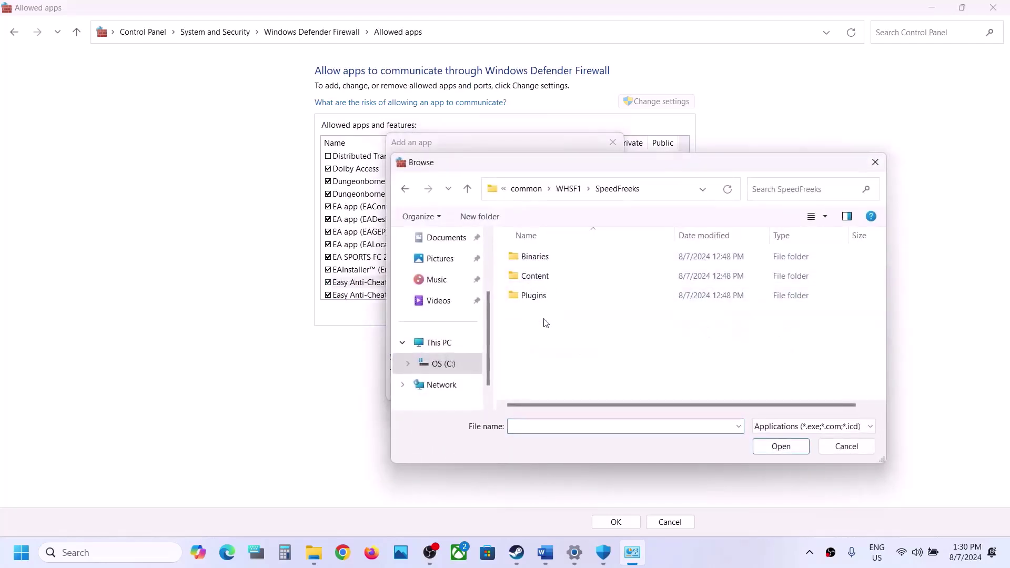
{"action": "double_click", "coordinate": [544, 259]}
{"action": "double_click", "coordinate": [545, 260]}
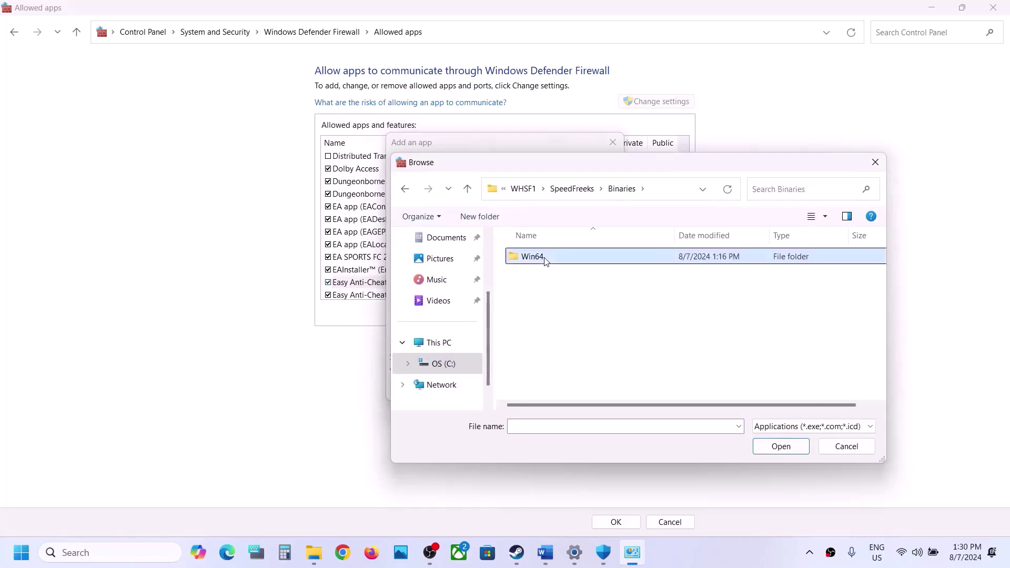
{"action": "left_click", "coordinate": [571, 282]}
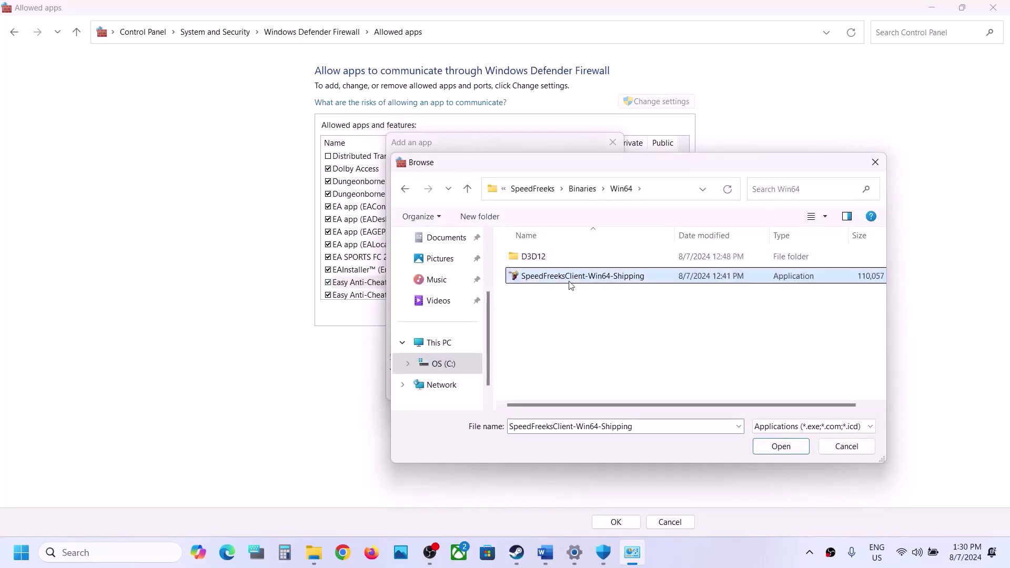
{"action": "left_click", "coordinate": [788, 447]}
{"action": "left_click", "coordinate": [547, 389]}
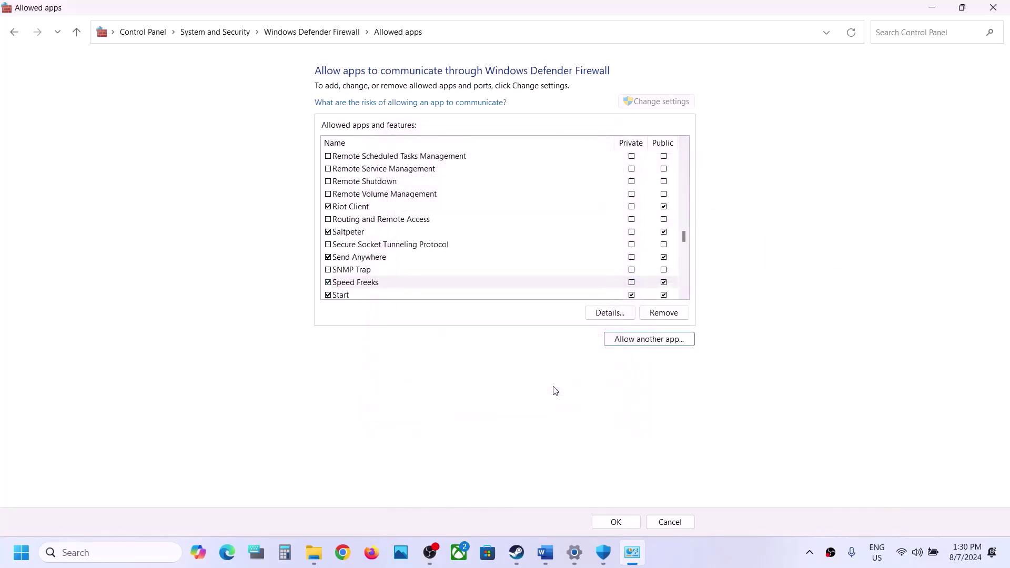
Step: Confirm the firewall's allowed apps, close the open system windows, and read Step 5 about administrator and compatibility mode in the Word document
{"action": "left_click", "coordinate": [629, 520]}
{"action": "left_click", "coordinate": [995, 6]}
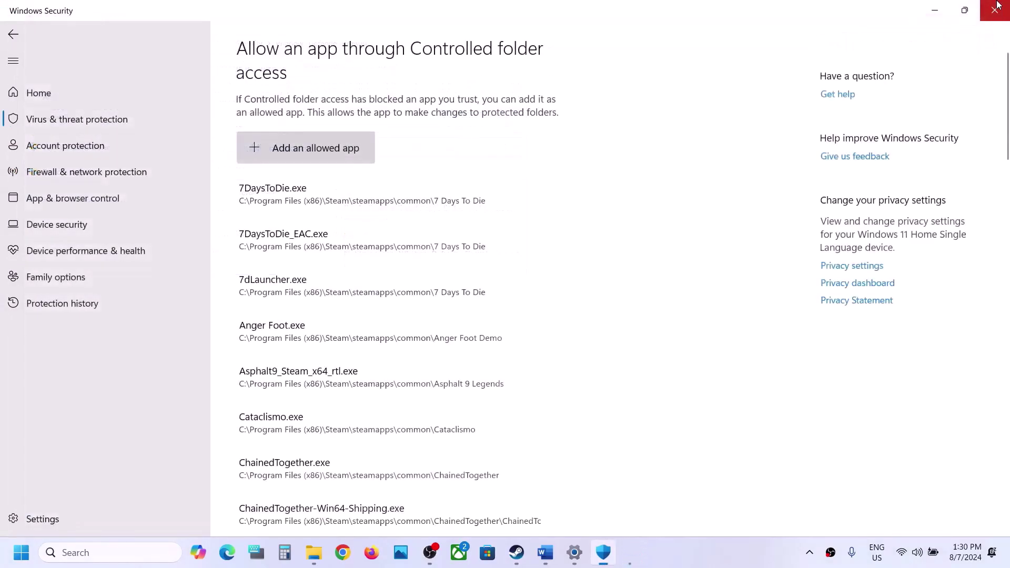
{"action": "left_click", "coordinate": [995, 6]}
{"action": "left_click", "coordinate": [996, 6]}
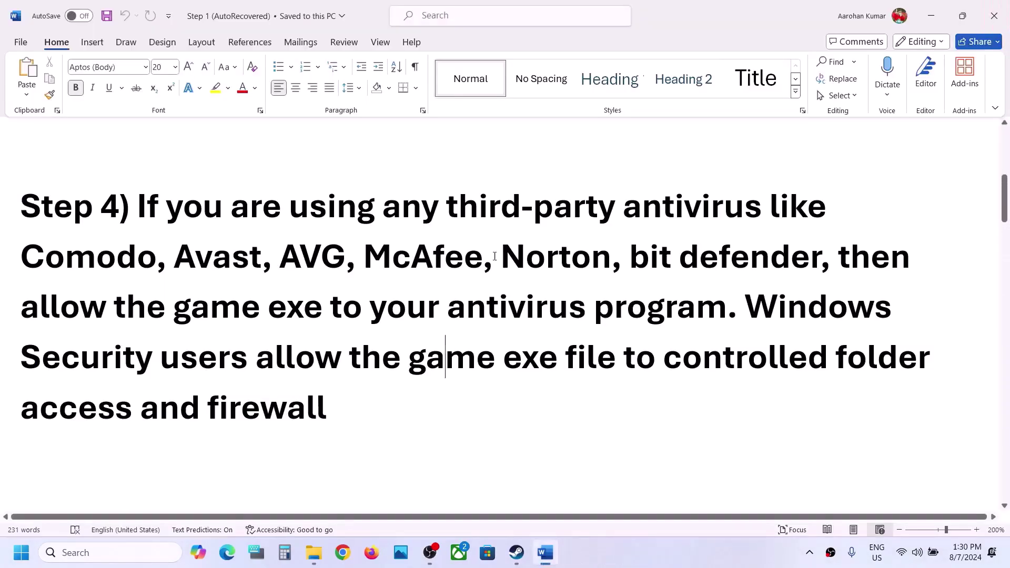
{"action": "scroll", "coordinate": [449, 296], "scroll_direction": "down", "scroll_amount": 3}
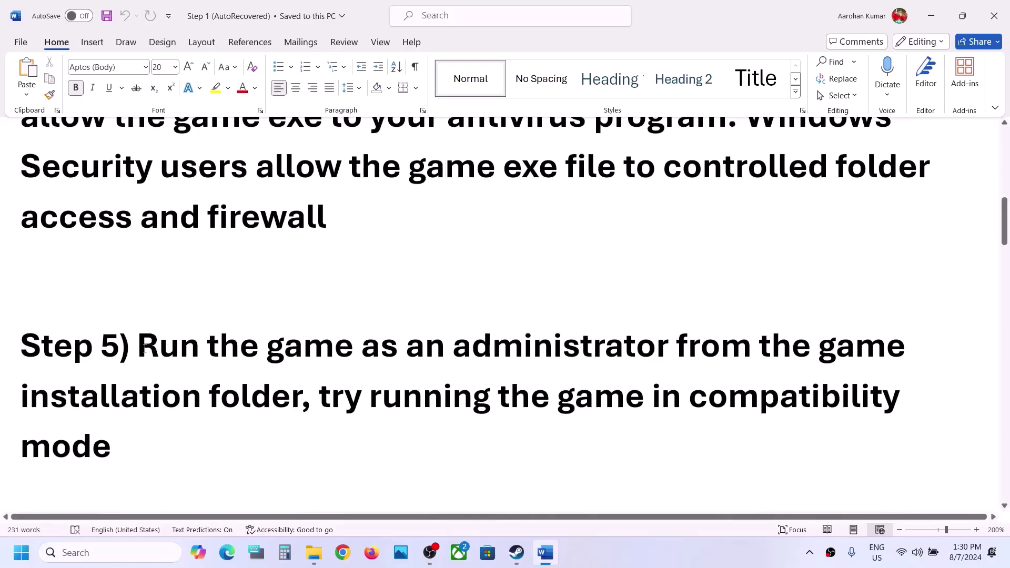
{"action": "left_click_drag", "start_coordinate": [141, 345], "coordinate": [291, 398]}
Step: Switch to Steam and browse the local files of Warhammer 40,000: Speed Freeks
{"action": "left_click", "coordinate": [516, 552]}
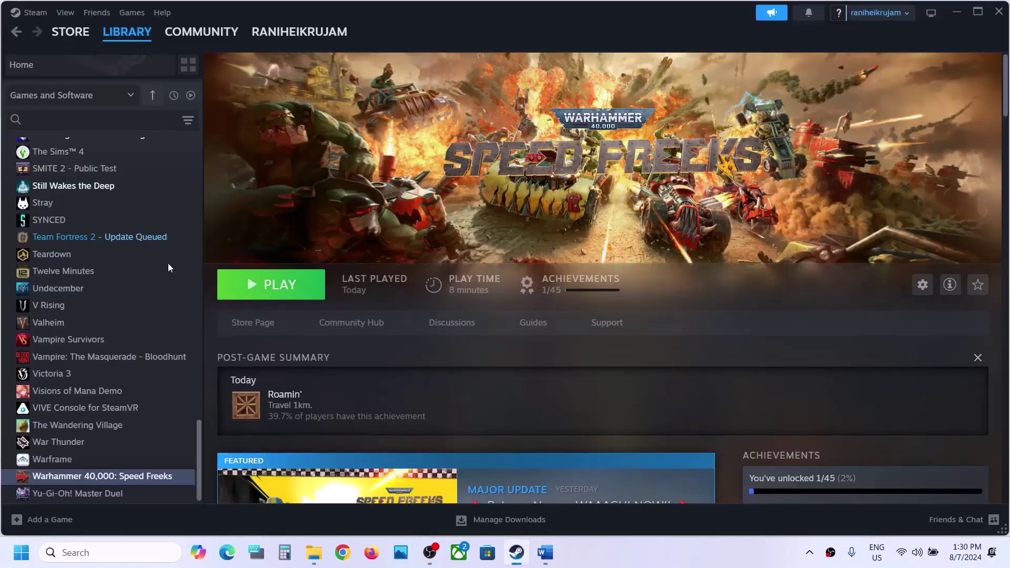
{"action": "right_click", "coordinate": [107, 483]}
{"action": "mouse_move", "coordinate": [151, 443]}
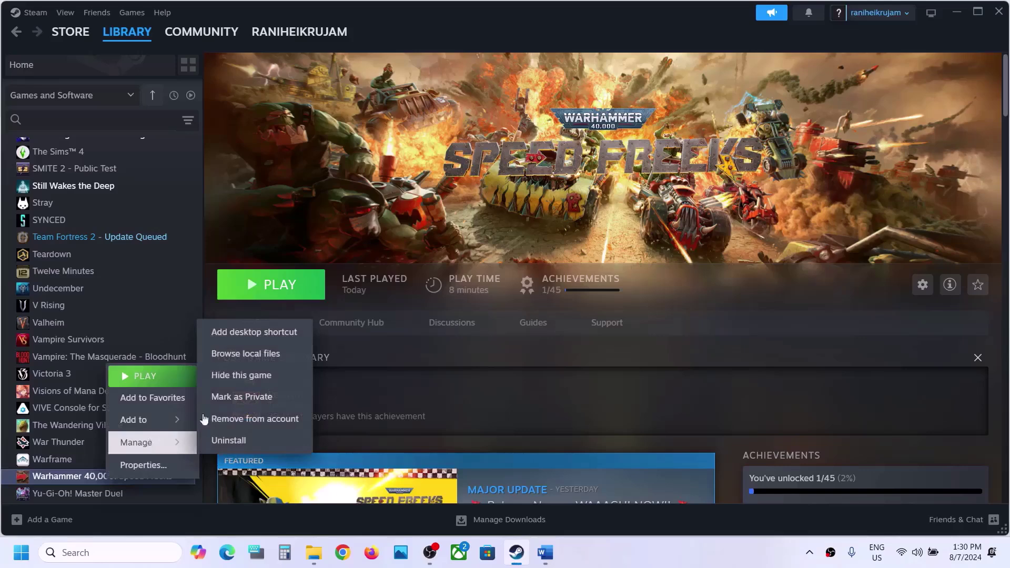
{"action": "left_click", "coordinate": [267, 361]}
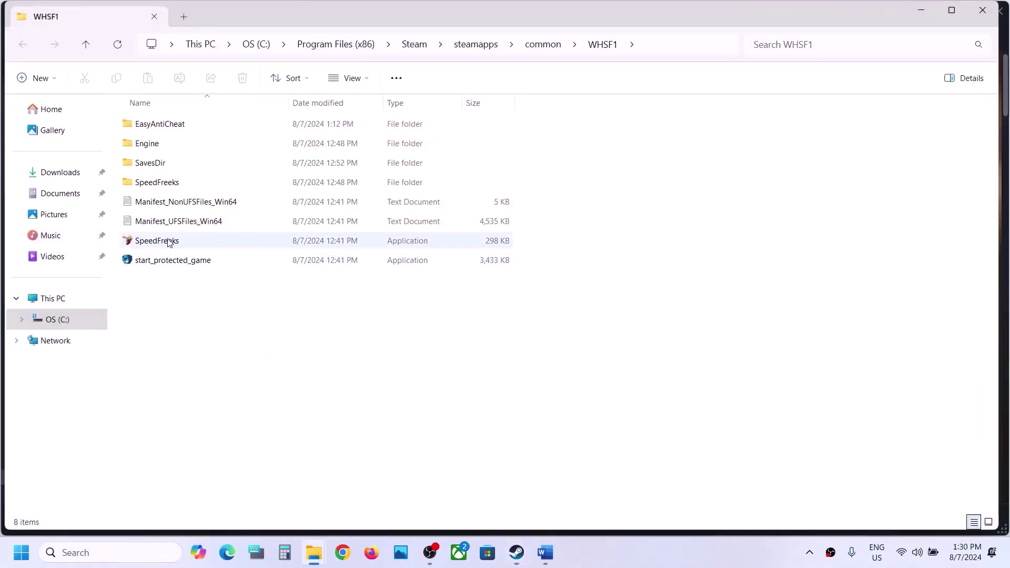
Step: Open the SpeedFreeks\Binaries\Win64 folder inside the game's WHSF1 installation folder
{"action": "right_click", "coordinate": [169, 241]}
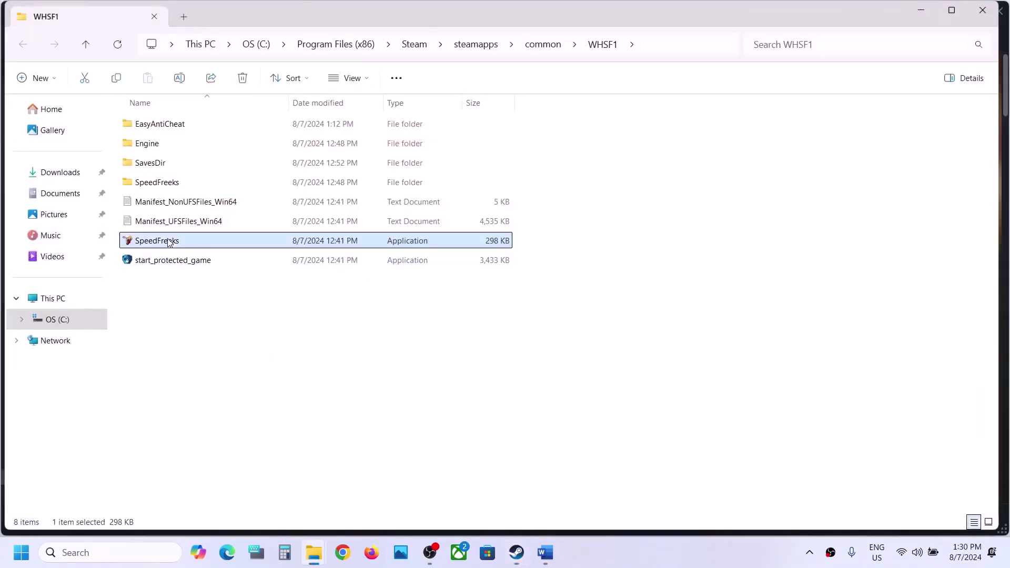
{"action": "left_click", "coordinate": [148, 344]}
{"action": "left_click", "coordinate": [148, 186]}
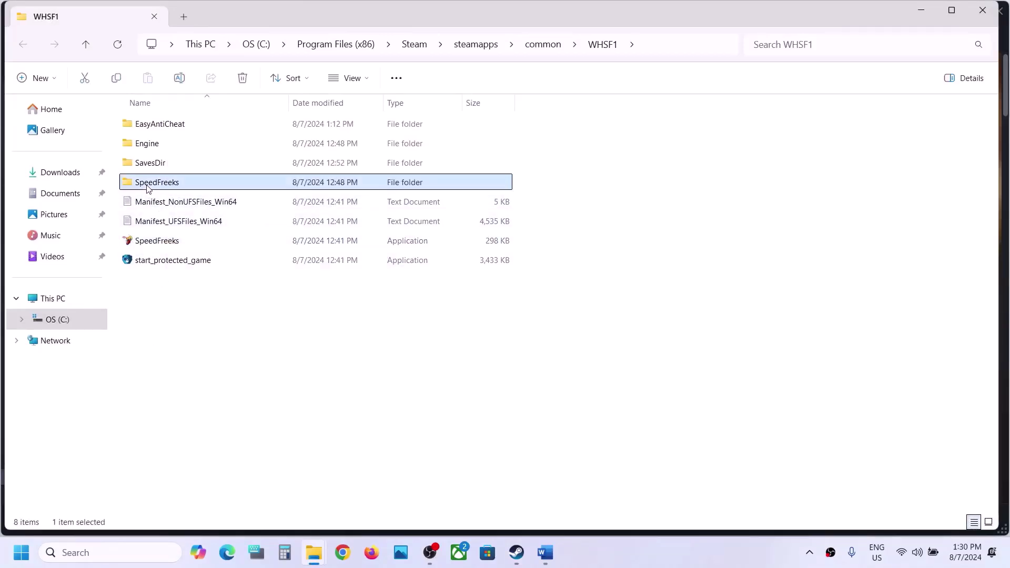
{"action": "double_click", "coordinate": [173, 185]}
{"action": "double_click", "coordinate": [157, 125]}
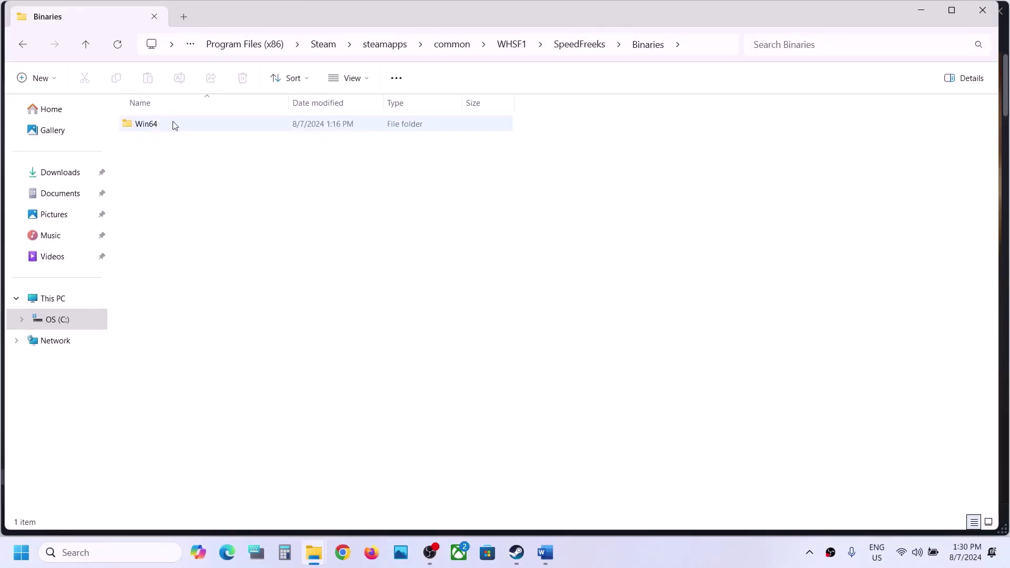
{"action": "double_click", "coordinate": [174, 124]}
Step: Set SpeedFreeksClient-Win64-Shipping to run as an administrator in its compatibility properties
{"action": "left_click", "coordinate": [174, 225]}
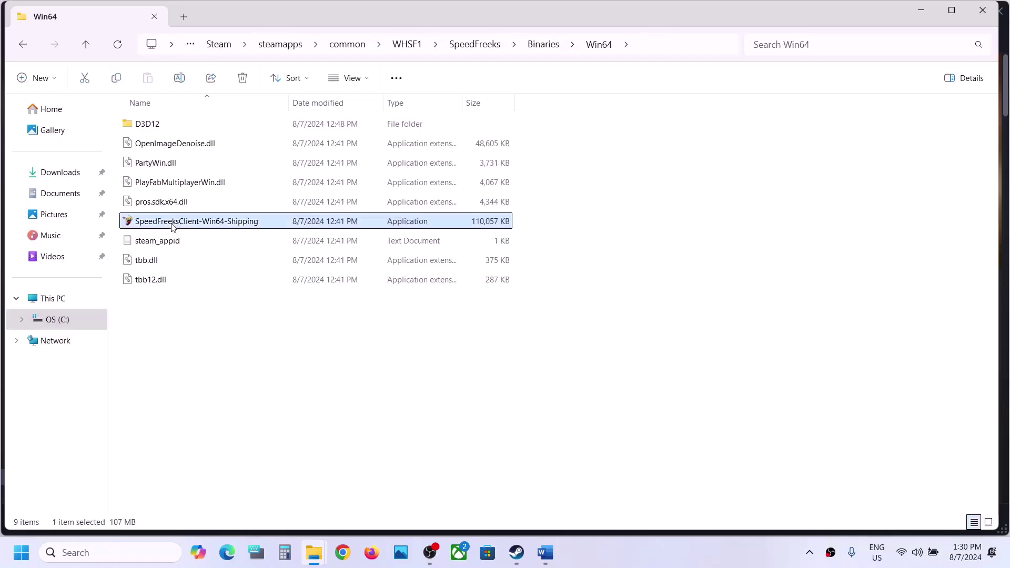
{"action": "right_click", "coordinate": [174, 226]}
{"action": "key", "text": "alt+Return"}
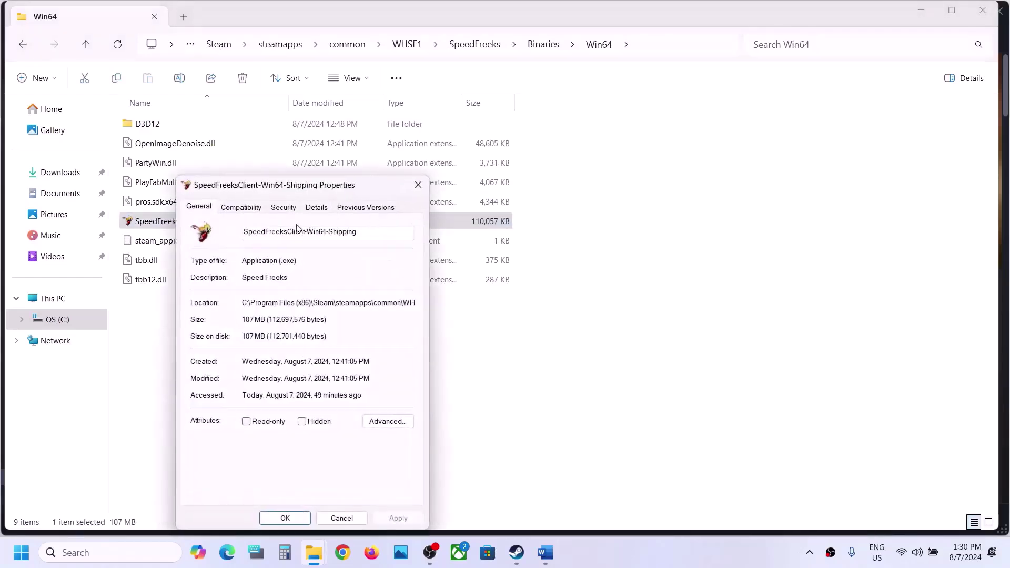
{"action": "left_click", "coordinate": [258, 211]}
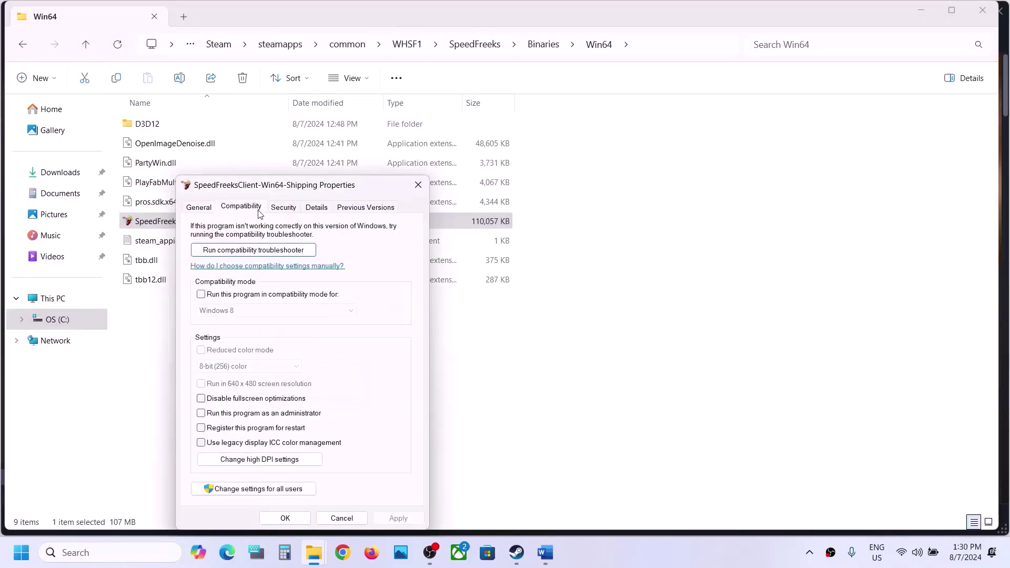
{"action": "left_click", "coordinate": [201, 414]}
{"action": "left_click", "coordinate": [398, 518]}
{"action": "left_click", "coordinate": [285, 518]}
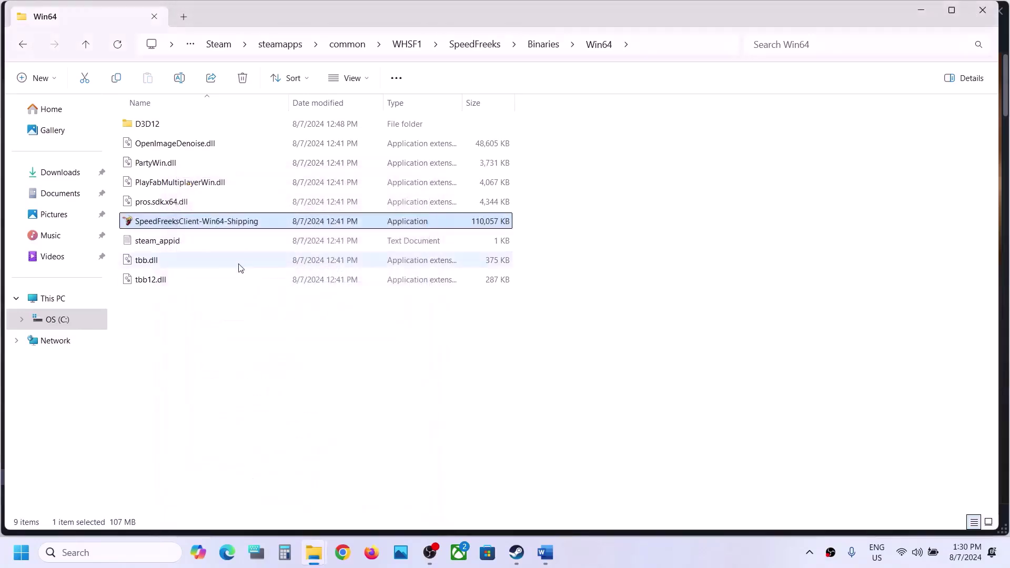
Step: Turn on compatibility mode for Windows 8 in the properties of SpeedFreeksClient-Win64-Shipping and apply it
{"action": "right_click", "coordinate": [209, 225]}
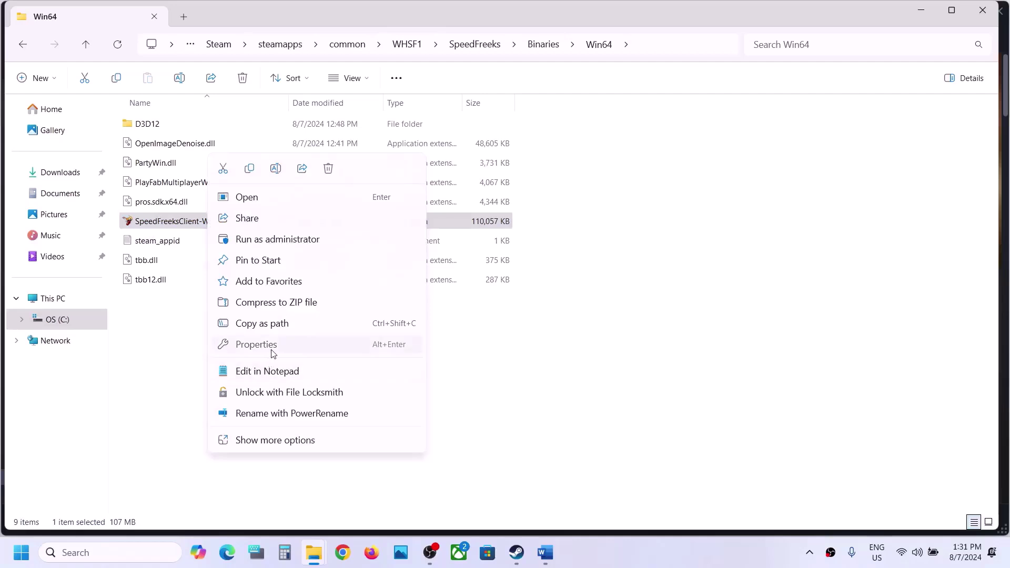
{"action": "left_click", "coordinate": [272, 345]}
{"action": "left_click", "coordinate": [281, 210]}
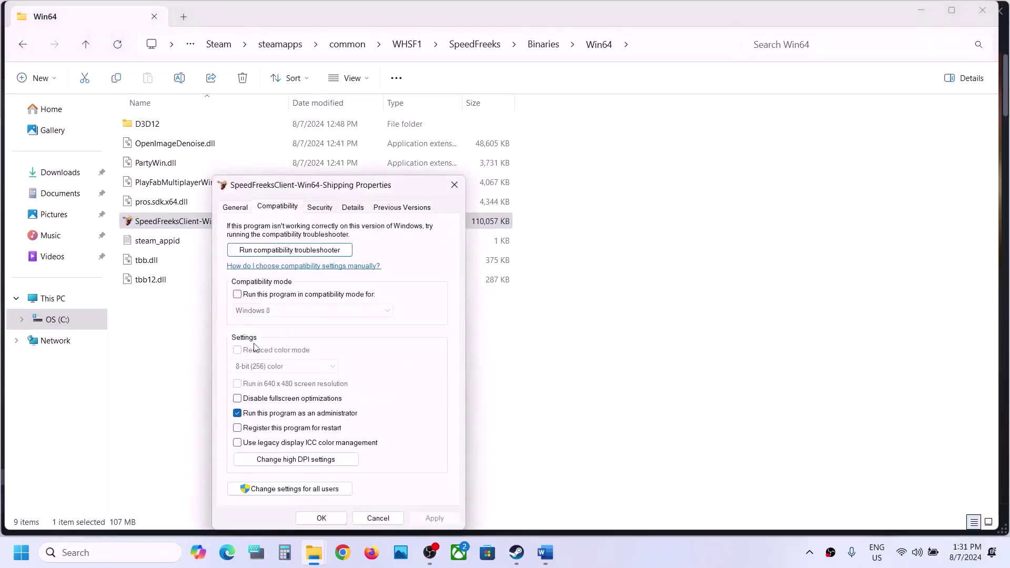
{"action": "left_click", "coordinate": [238, 295]}
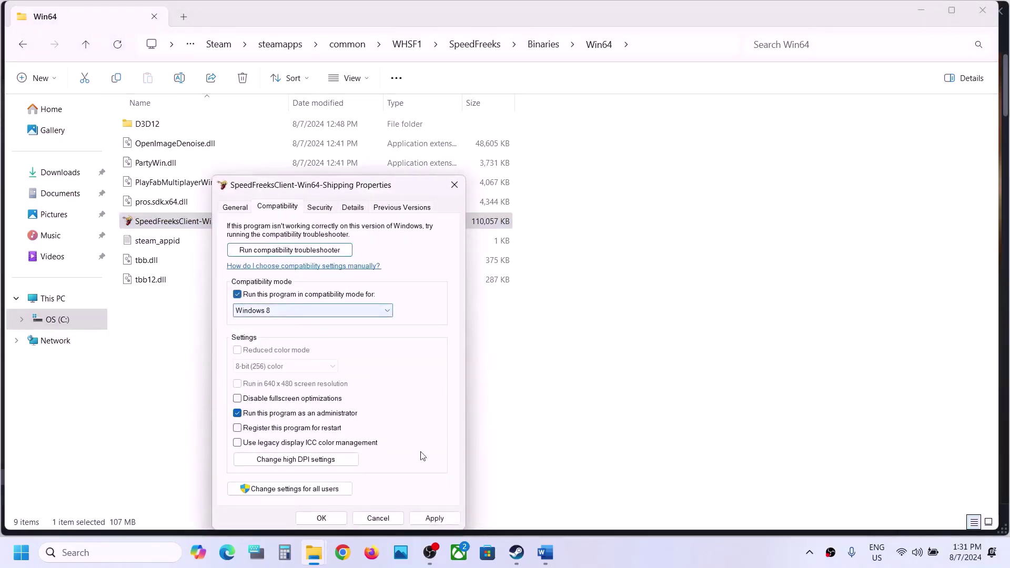
{"action": "left_click", "coordinate": [421, 519]}
{"action": "left_click", "coordinate": [321, 518]}
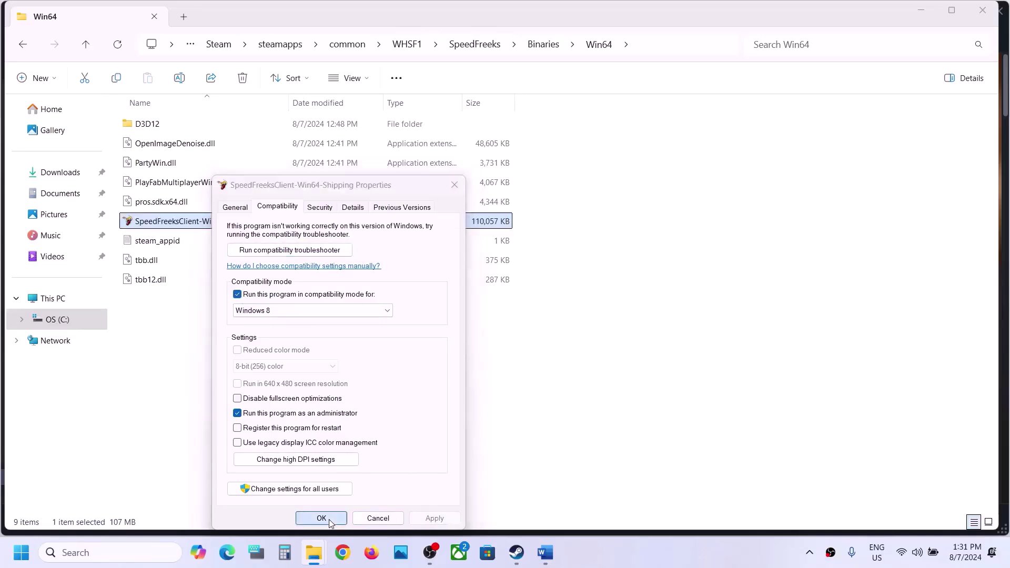
Step: Set the compatibility mode of SpeedFreeksClient-Win64-Shipping to Windows 7, disable fullscreen optimizations, and apply the settings
{"action": "right_click", "coordinate": [217, 224]}
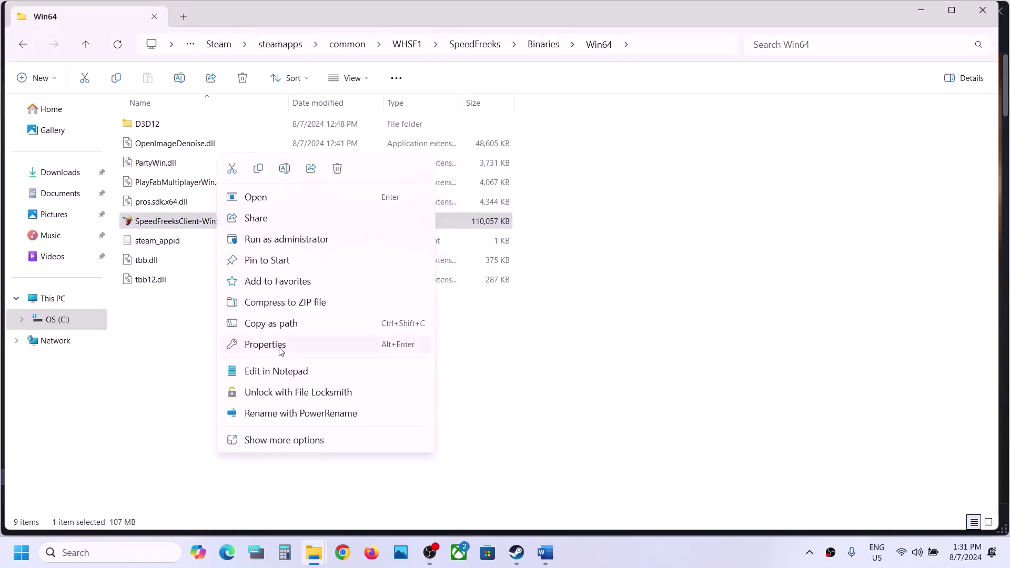
{"action": "left_click", "coordinate": [280, 347]}
{"action": "left_click", "coordinate": [288, 208]}
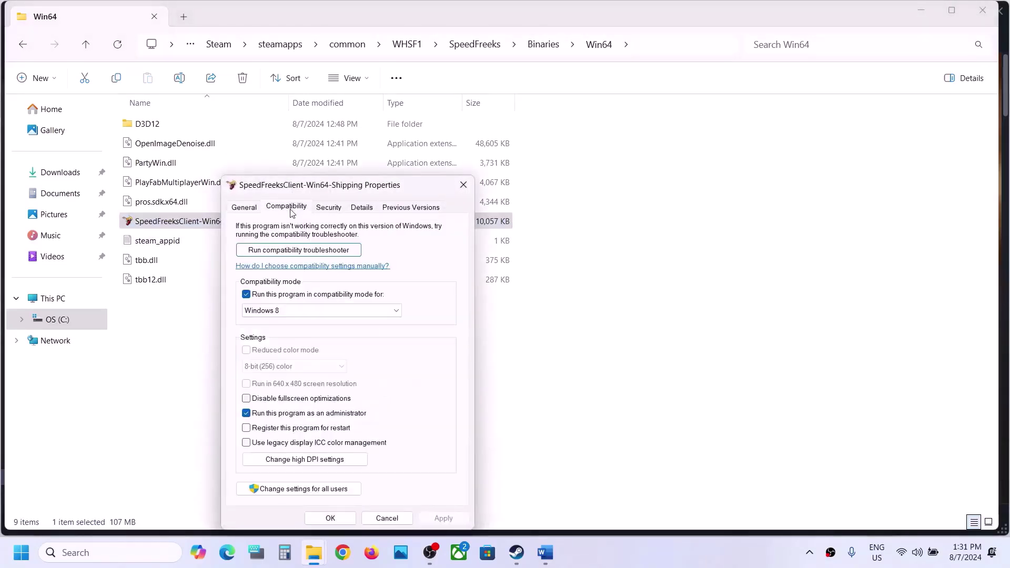
{"action": "left_click", "coordinate": [302, 309]}
{"action": "left_click", "coordinate": [286, 347]}
{"action": "left_click", "coordinate": [443, 517]}
{"action": "left_click", "coordinate": [445, 517]}
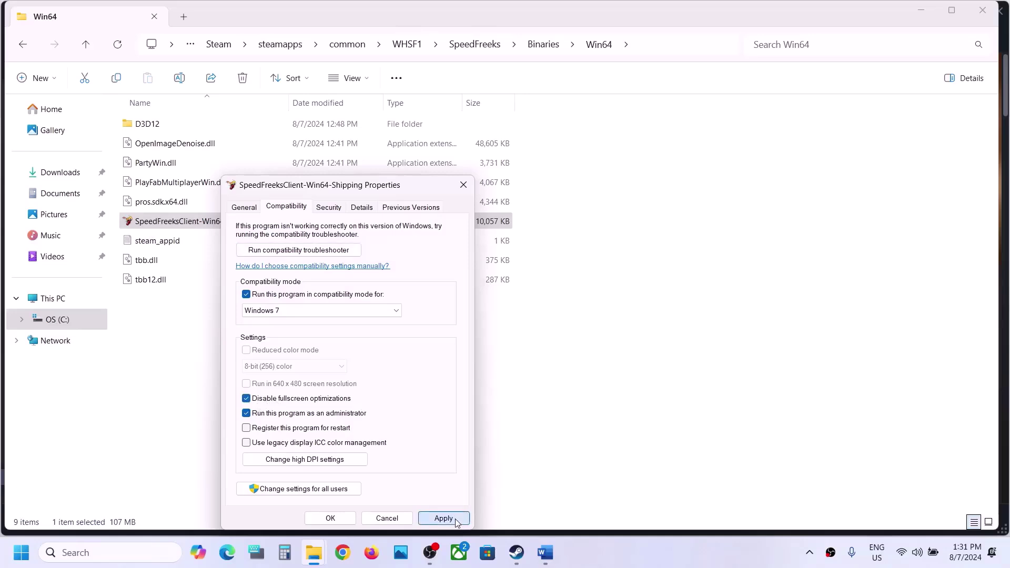
{"action": "left_click", "coordinate": [327, 517]}
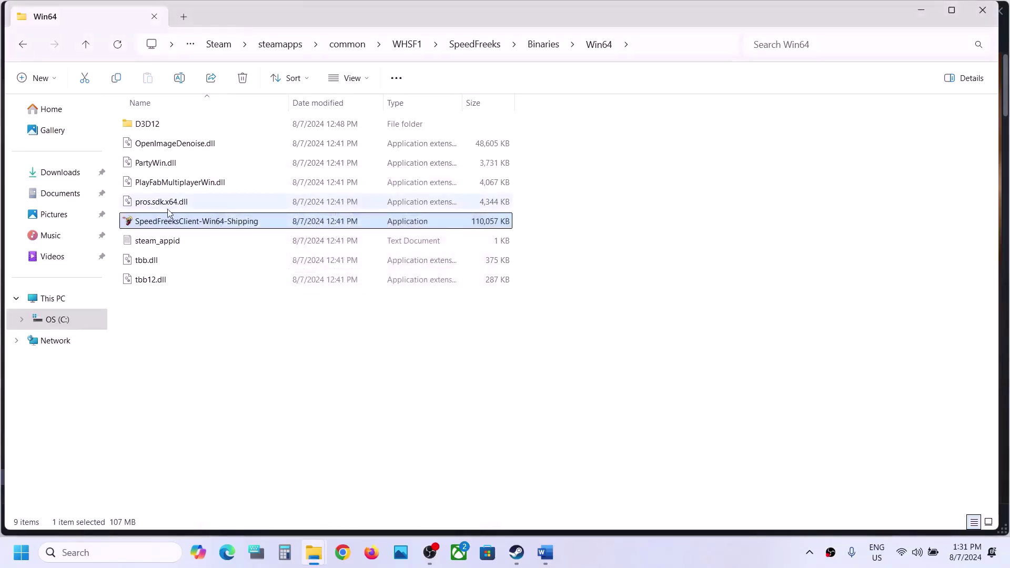
Step: Look at the SpeedFreeks application in the WHSF1 folder and return to SpeedFreeks\Binaries\Win64
{"action": "left_click", "coordinate": [86, 42]}
{"action": "left_click", "coordinate": [85, 41]}
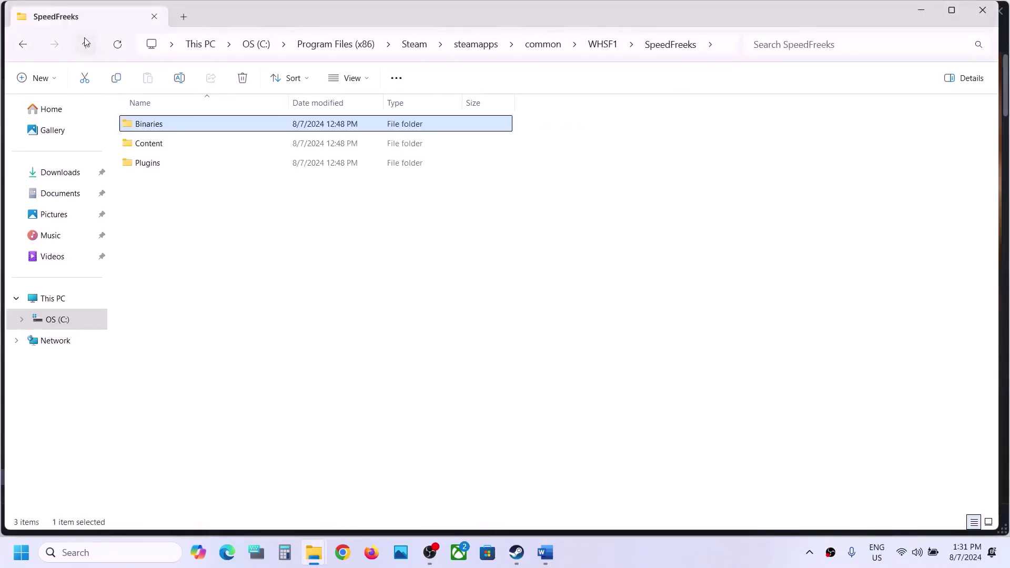
{"action": "left_click", "coordinate": [86, 41]}
{"action": "left_click", "coordinate": [148, 239]}
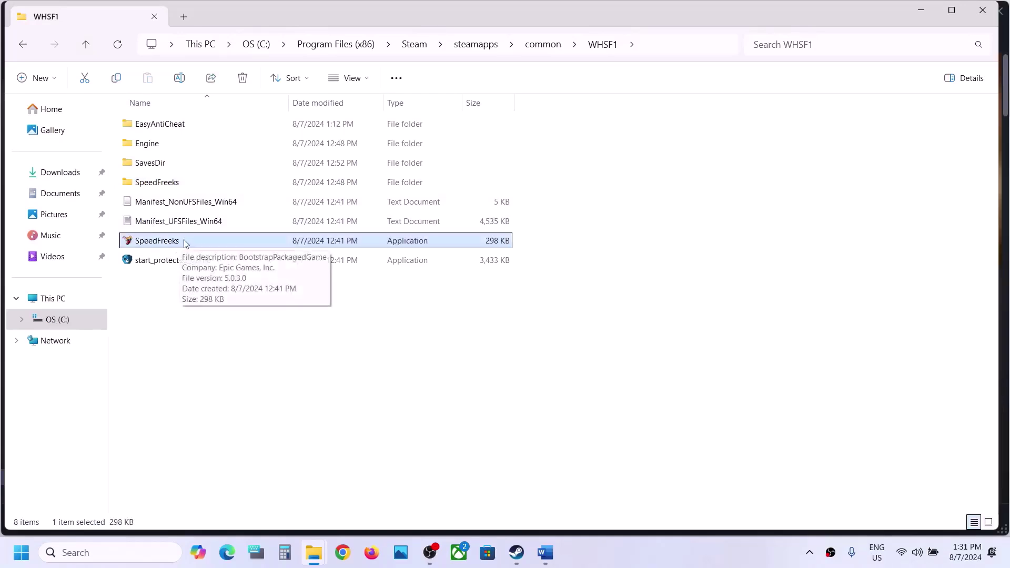
{"action": "double_click", "coordinate": [180, 184]}
{"action": "double_click", "coordinate": [155, 125]}
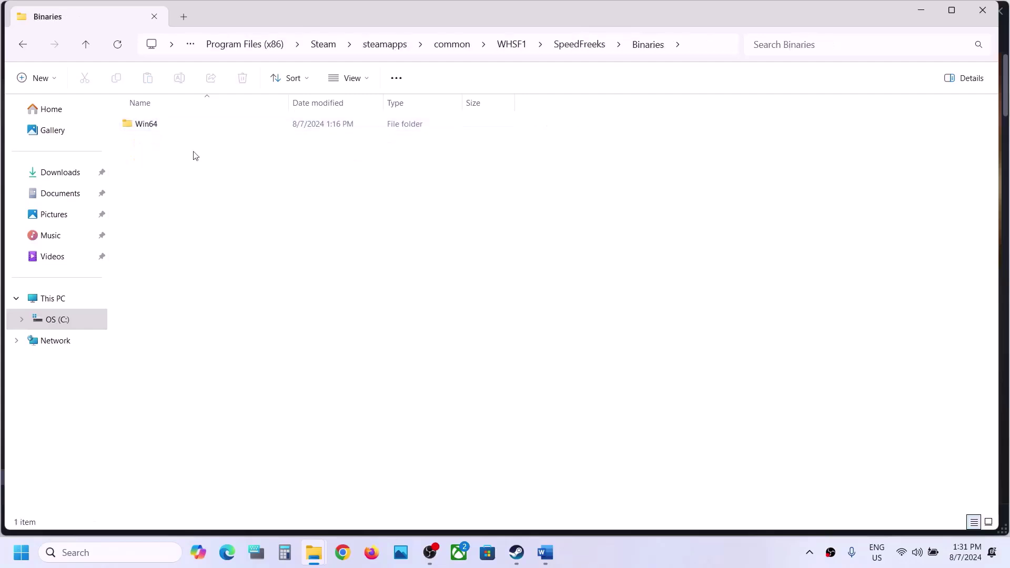
{"action": "double_click", "coordinate": [158, 124]}
Step: Turn off compatibility mode and running as an administrator for SpeedFreeksClient-Win64-Shipping and apply the settings
{"action": "right_click", "coordinate": [169, 222]}
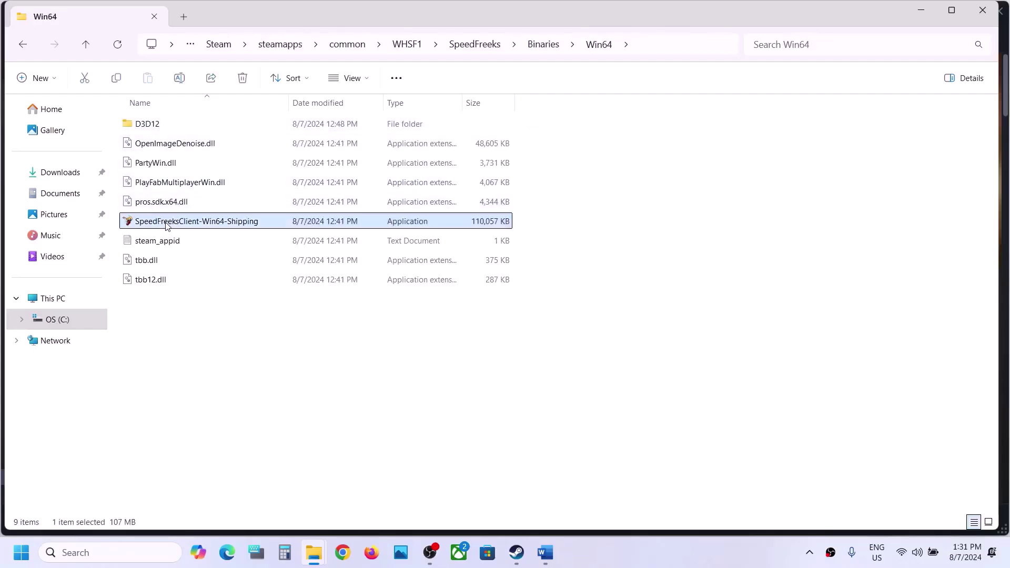
{"action": "left_click", "coordinate": [235, 344]}
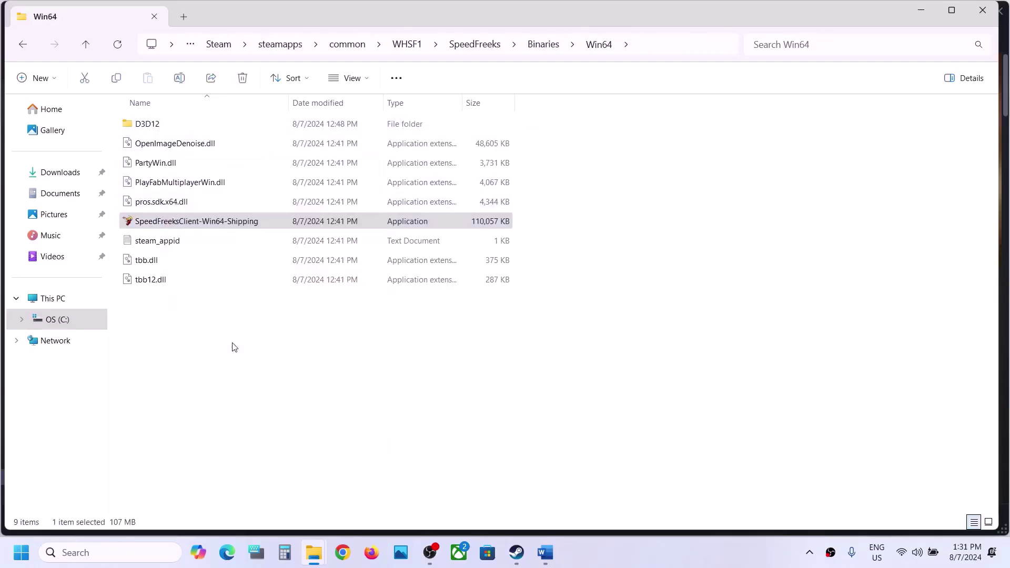
{"action": "left_click", "coordinate": [233, 206]}
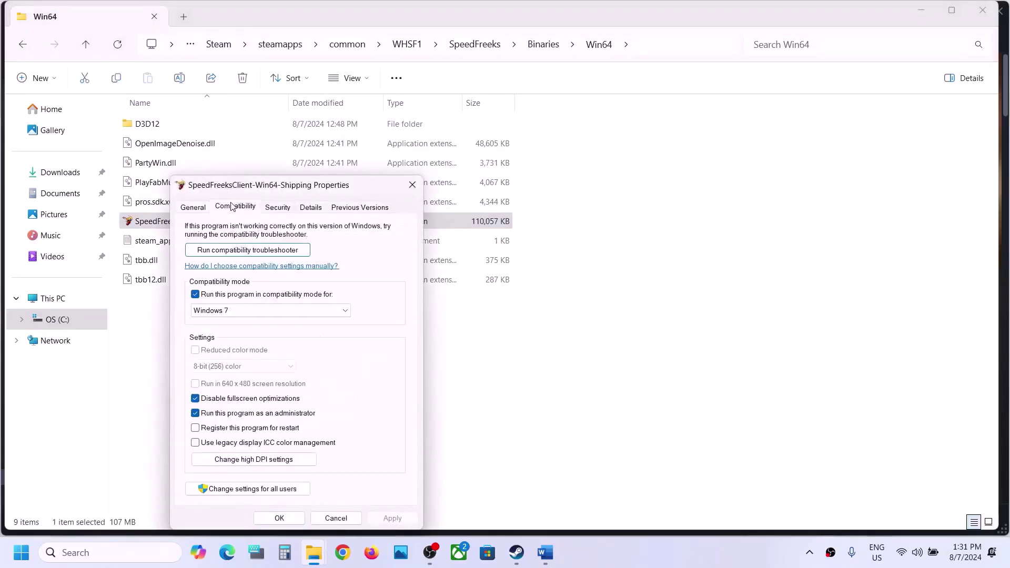
{"action": "left_click", "coordinate": [195, 295]}
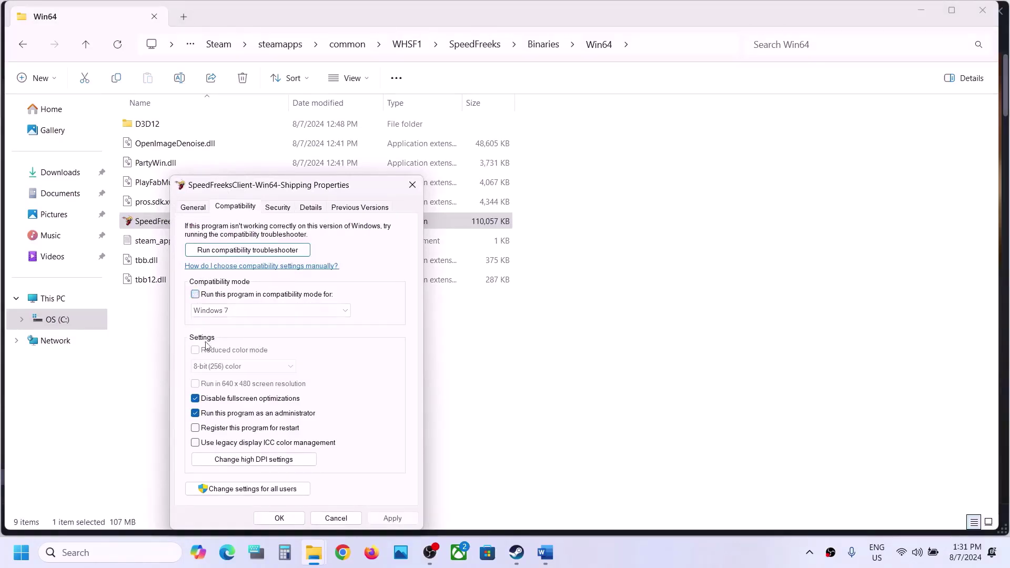
{"action": "left_click", "coordinate": [195, 414]}
{"action": "left_click", "coordinate": [392, 518]}
{"action": "left_click", "coordinate": [279, 518]}
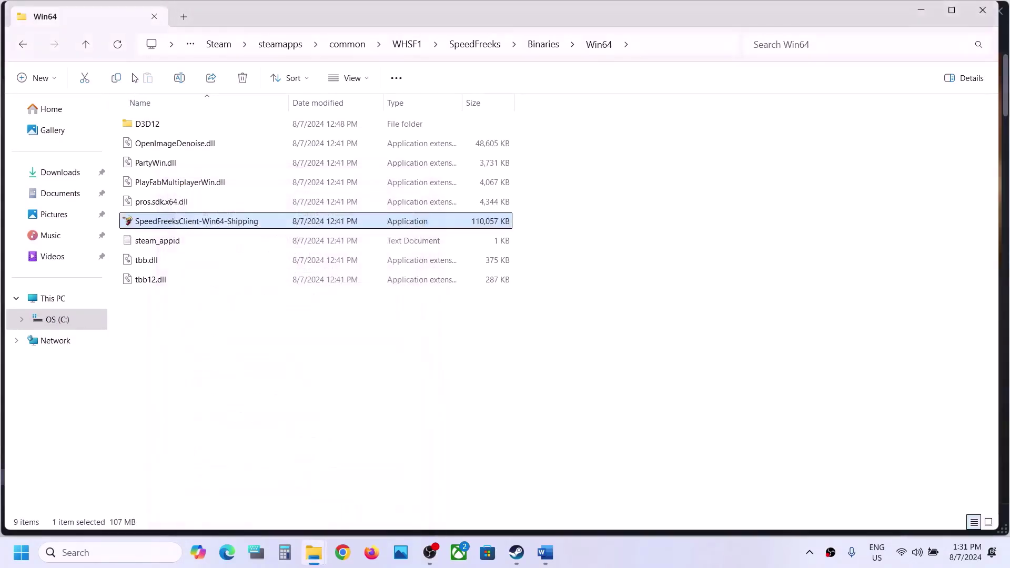
Step: Return to the WHSF1 folder, switch to the Word document, and read Step 6 about verifying the game files
{"action": "left_click", "coordinate": [89, 46]}
{"action": "left_click", "coordinate": [89, 46]}
{"action": "left_click", "coordinate": [89, 47]}
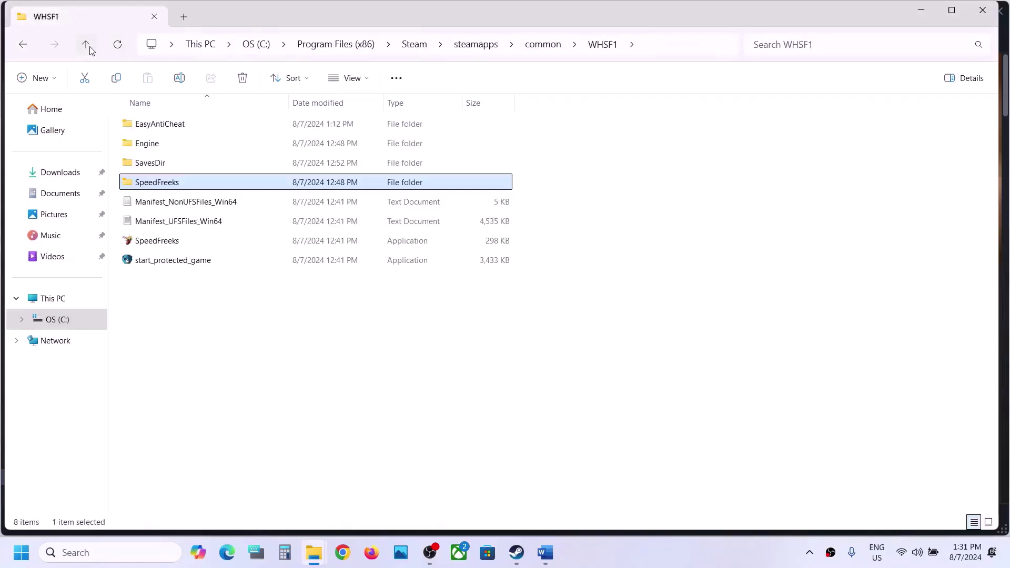
{"action": "left_click", "coordinate": [514, 550]}
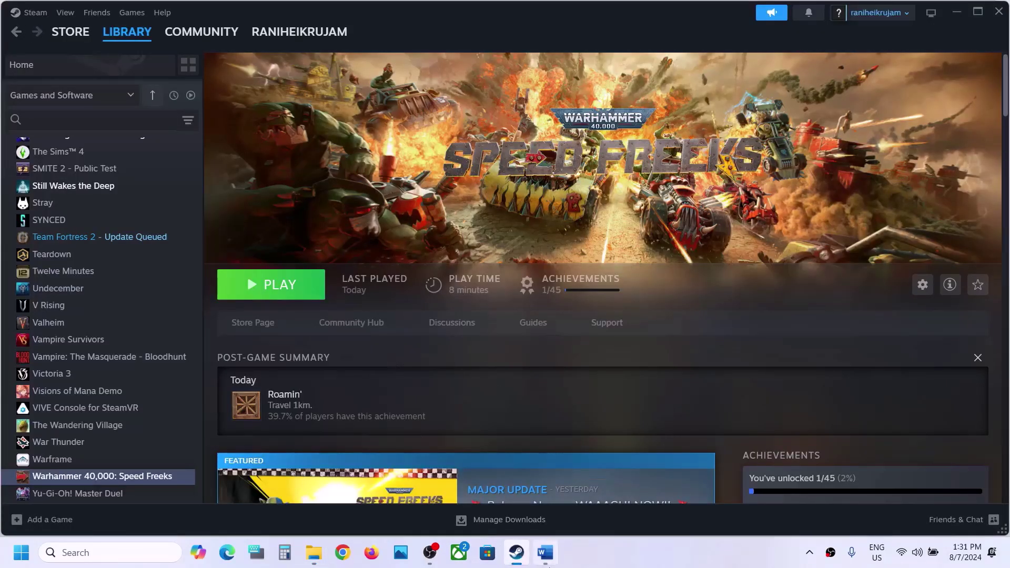
{"action": "left_click", "coordinate": [546, 553]}
{"action": "scroll", "coordinate": [412, 398], "scroll_direction": "down", "scroll_amount": 4}
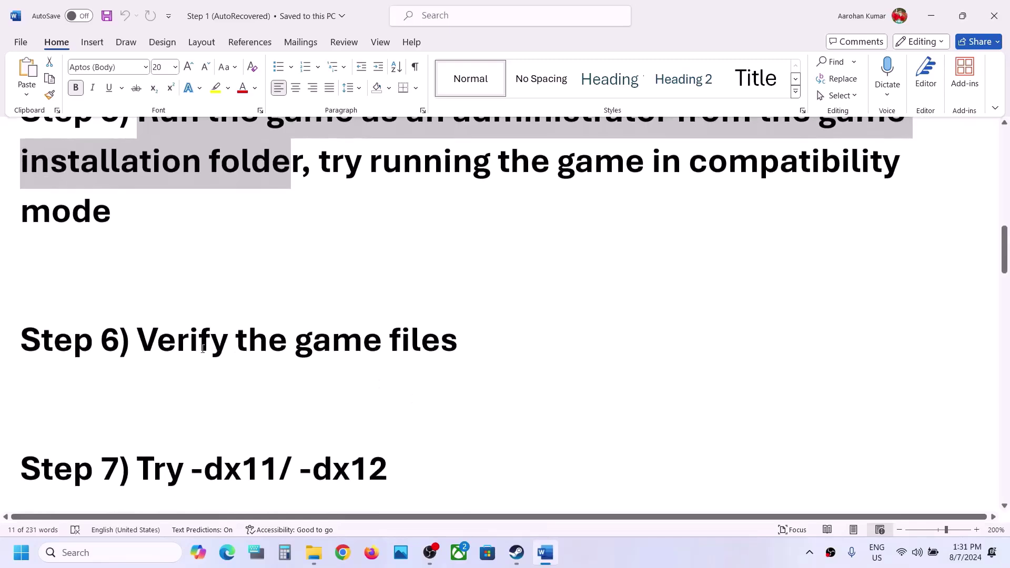
{"action": "left_click_drag", "start_coordinate": [203, 348], "coordinate": [478, 344]}
Step: In Steam, verify the integrity of the installed game files for Warhammer 40,000: Speed Freeks
{"action": "left_click", "coordinate": [517, 552]}
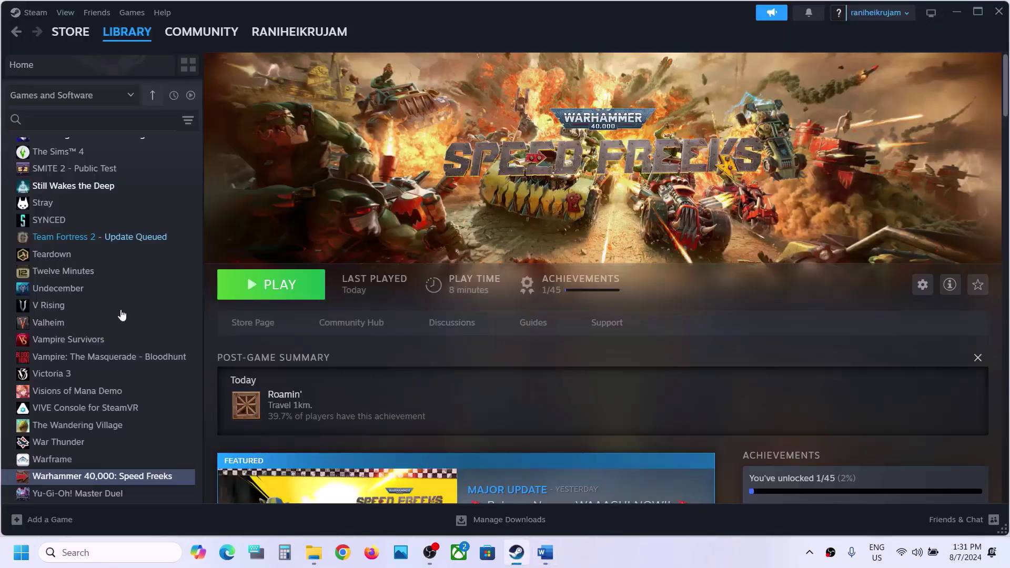
{"action": "right_click", "coordinate": [117, 473]}
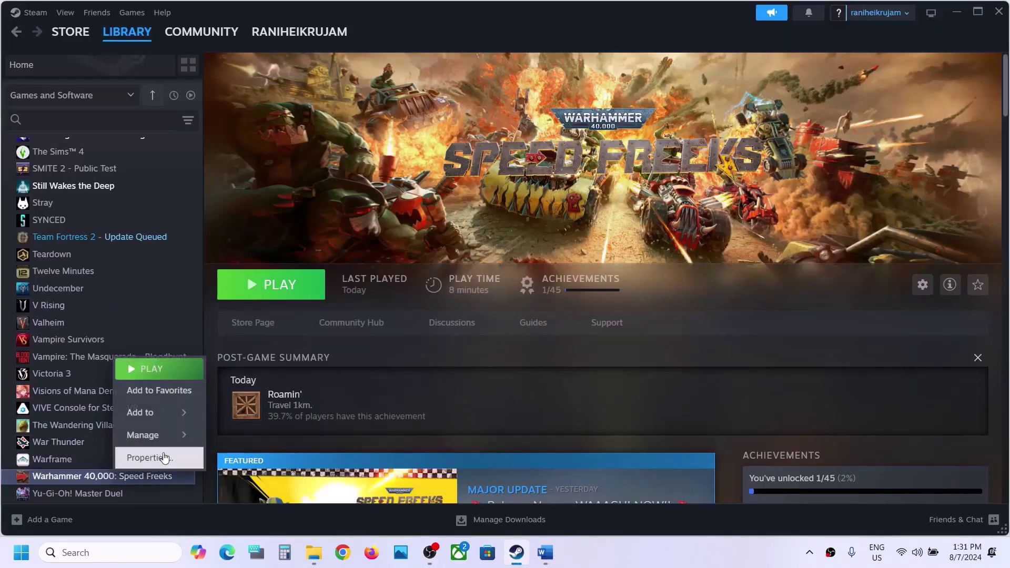
{"action": "left_click", "coordinate": [164, 457]}
{"action": "left_click", "coordinate": [293, 215]}
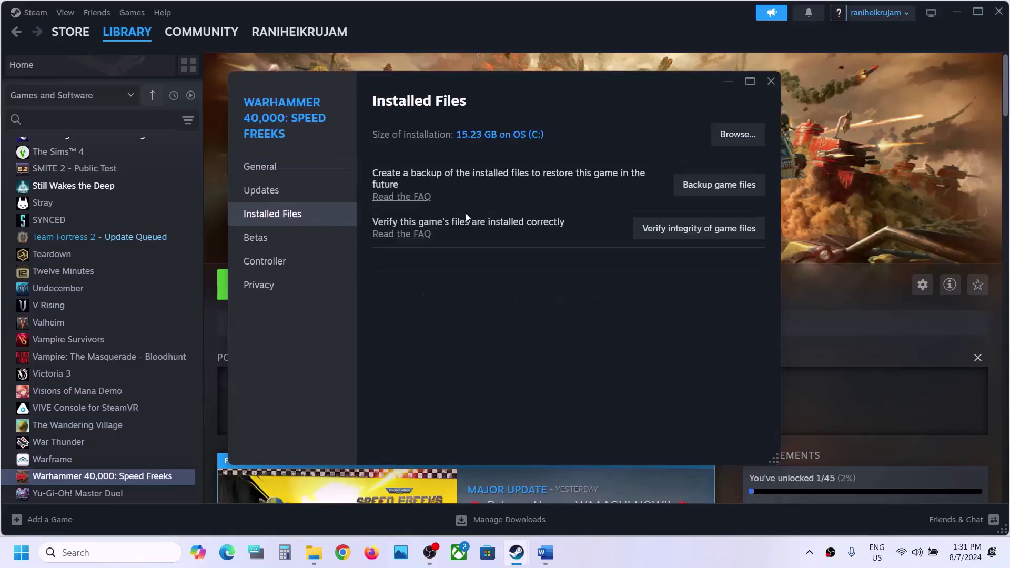
{"action": "left_click", "coordinate": [687, 230]}
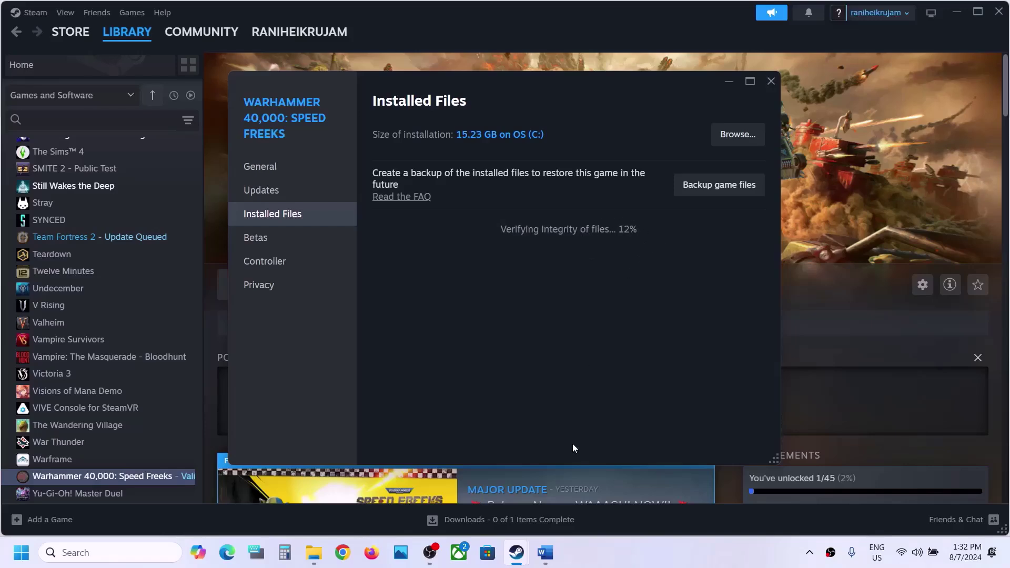
Step: Read Step 7 about the -dx11 and -dx12 options in the Word document, and return to Steam
{"action": "left_click", "coordinate": [545, 552]}
{"action": "scroll", "coordinate": [377, 339], "scroll_direction": "down", "scroll_amount": 1}
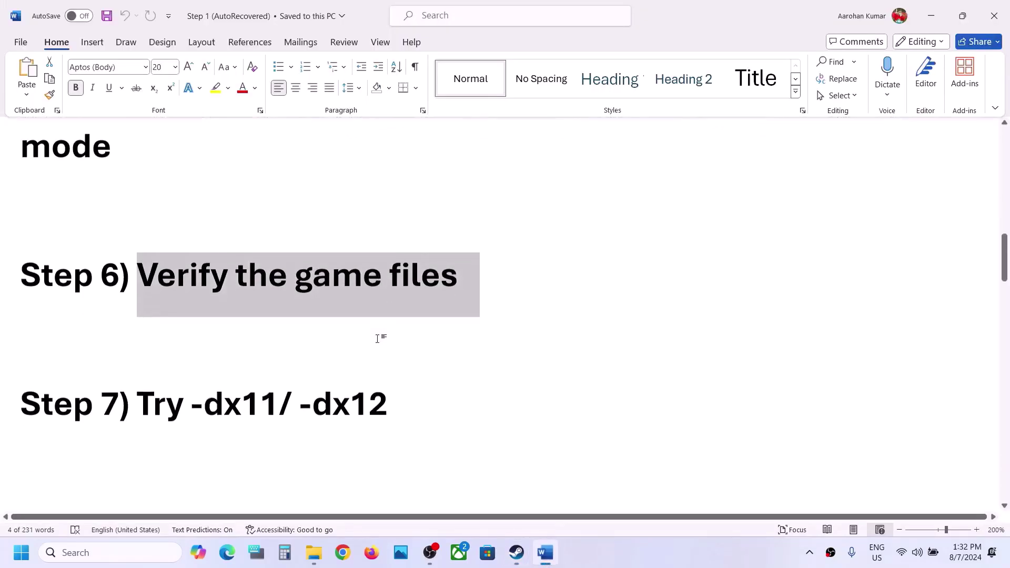
{"action": "left_click_drag", "start_coordinate": [145, 401], "coordinate": [394, 404]}
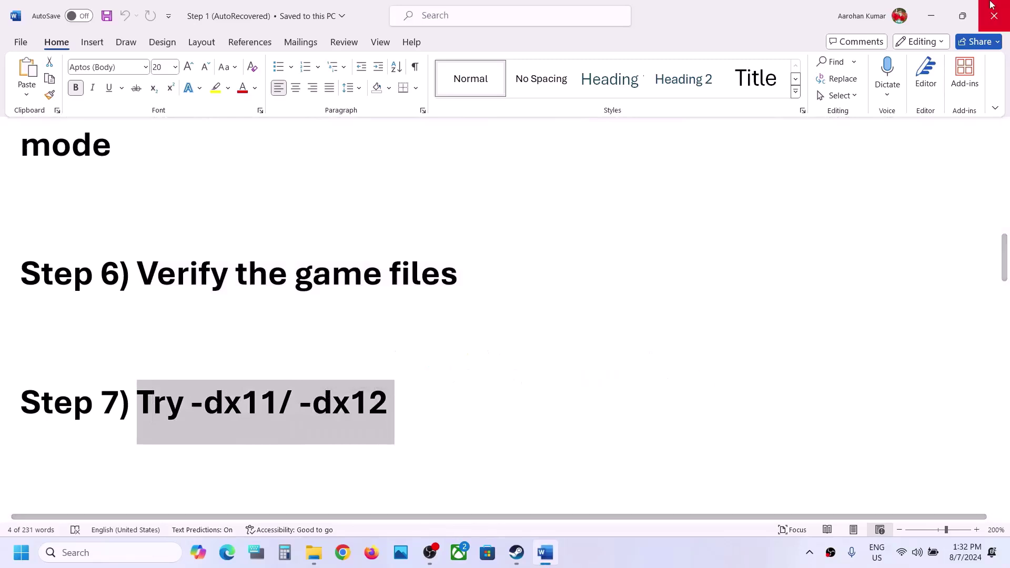
{"action": "left_click", "coordinate": [932, 16]}
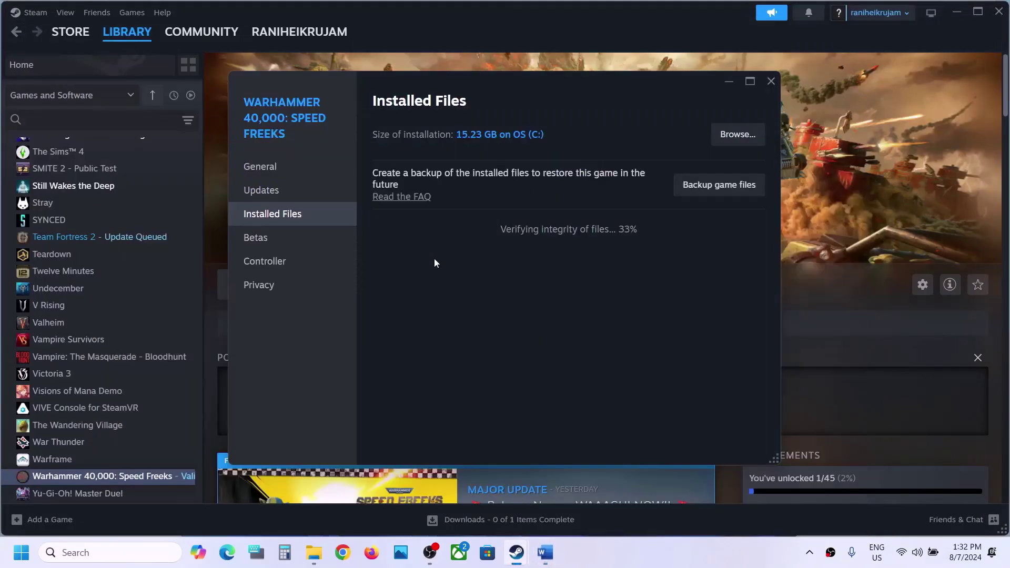
Step: Set the launch options of Warhammer 40,000: Speed Freeks to -dx11 and close its properties
{"action": "left_click", "coordinate": [110, 476]}
{"action": "right_click", "coordinate": [112, 476]}
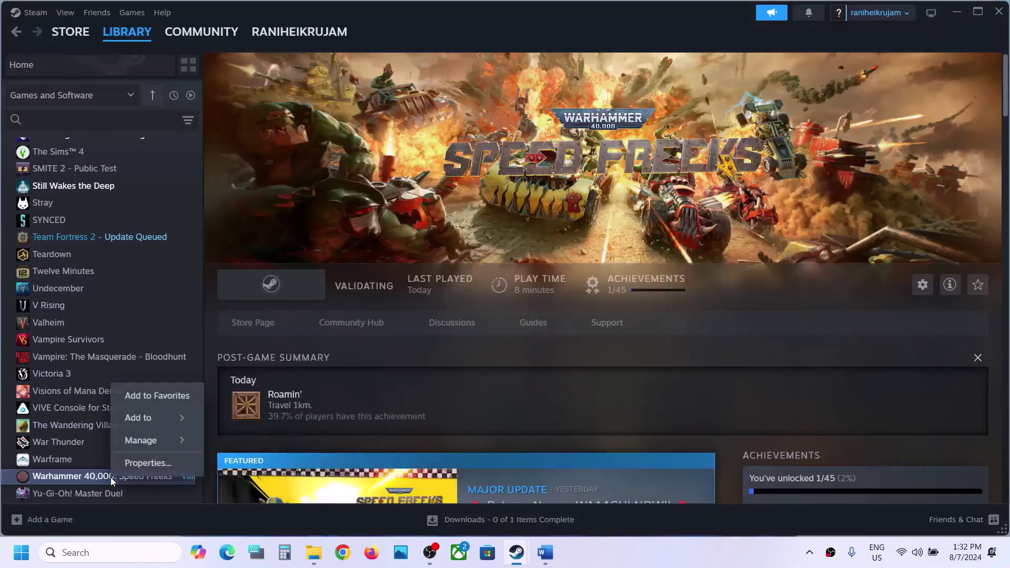
{"action": "left_click", "coordinate": [161, 465]}
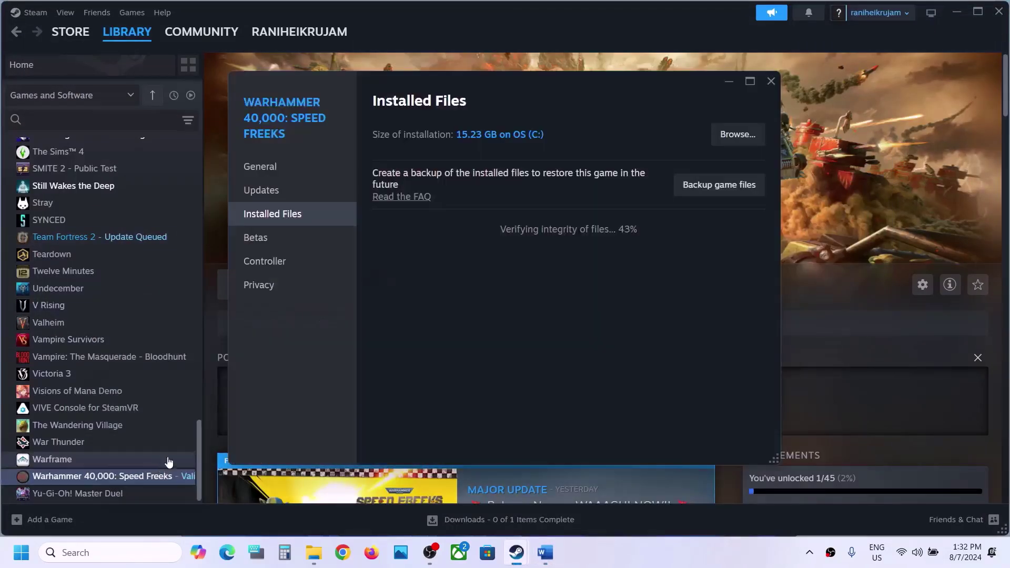
{"action": "left_click", "coordinate": [260, 166]}
{"action": "triple_click", "coordinate": [451, 230]}
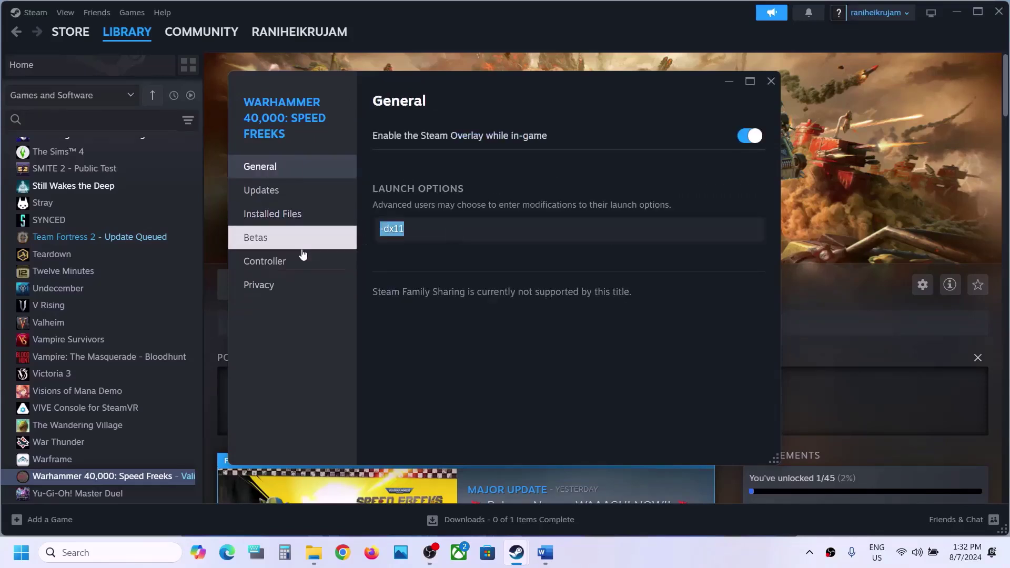
{"action": "key", "text": "BackSpace"}
{"action": "type", "text": "-dx11"}
{"action": "left_click", "coordinate": [414, 349]}
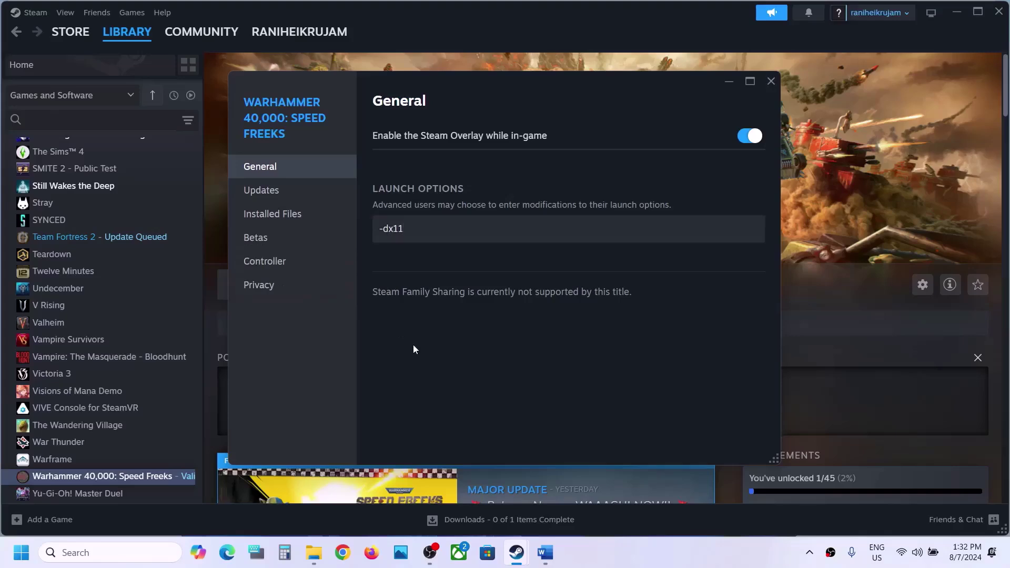
{"action": "left_click", "coordinate": [771, 81]}
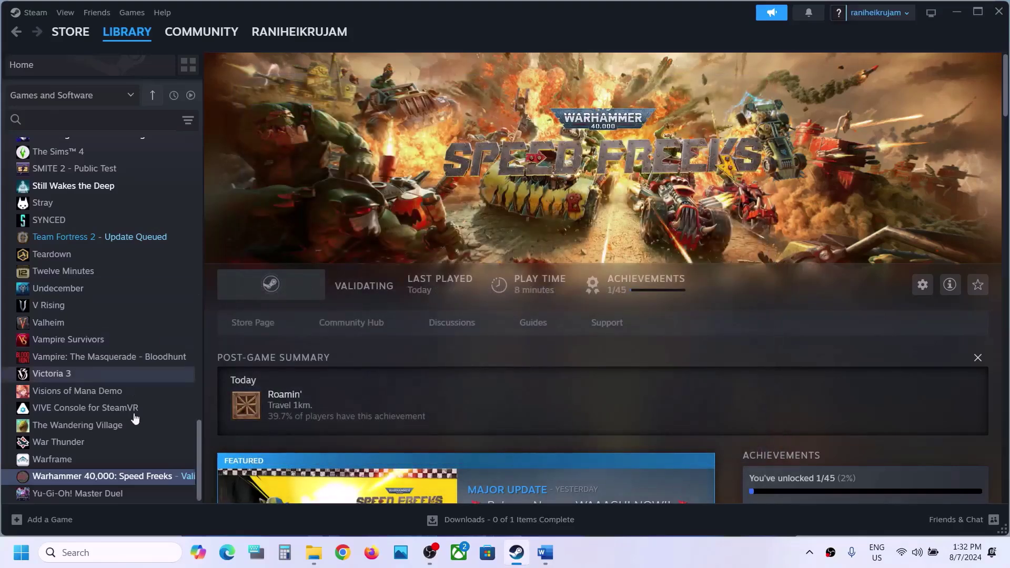
Step: Change the launch options of Warhammer 40,000: Speed Freeks to -dx12 and close its properties
{"action": "right_click", "coordinate": [132, 480]}
{"action": "left_click", "coordinate": [167, 464]}
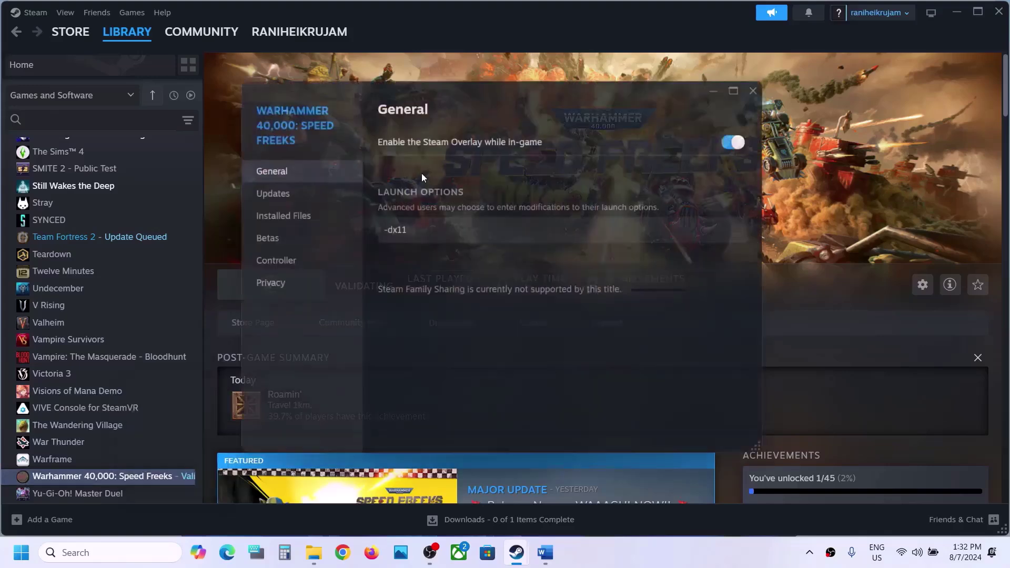
{"action": "key", "text": "ctrl+a"}
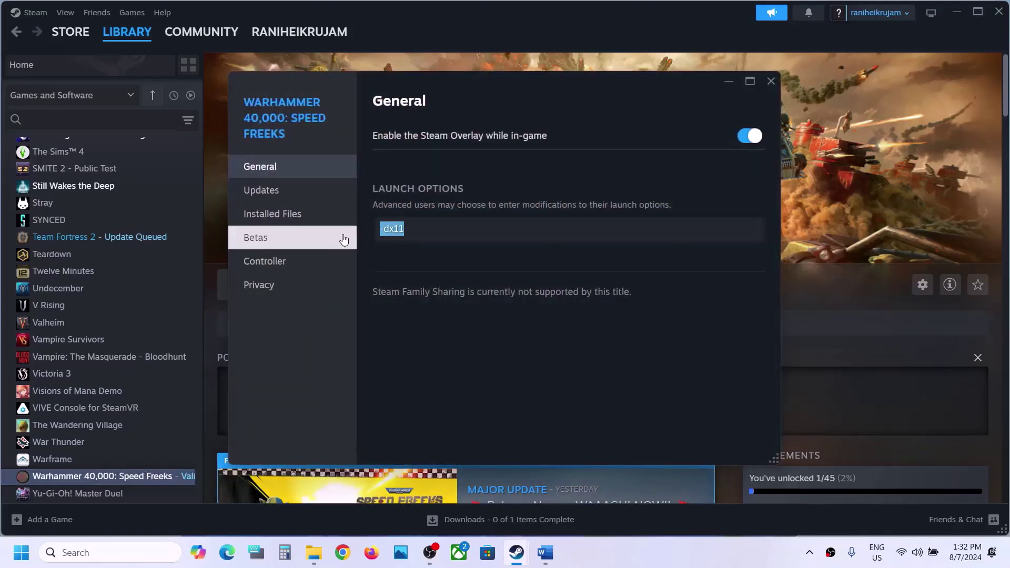
{"action": "type", "text": "-dx12"}
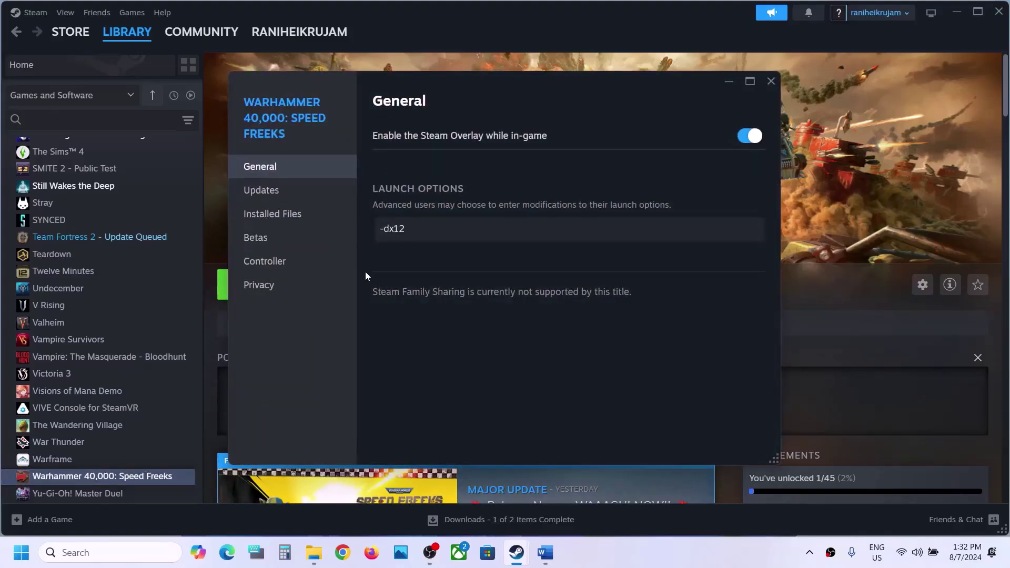
{"action": "left_click", "coordinate": [462, 336]}
{"action": "left_click", "coordinate": [770, 81]}
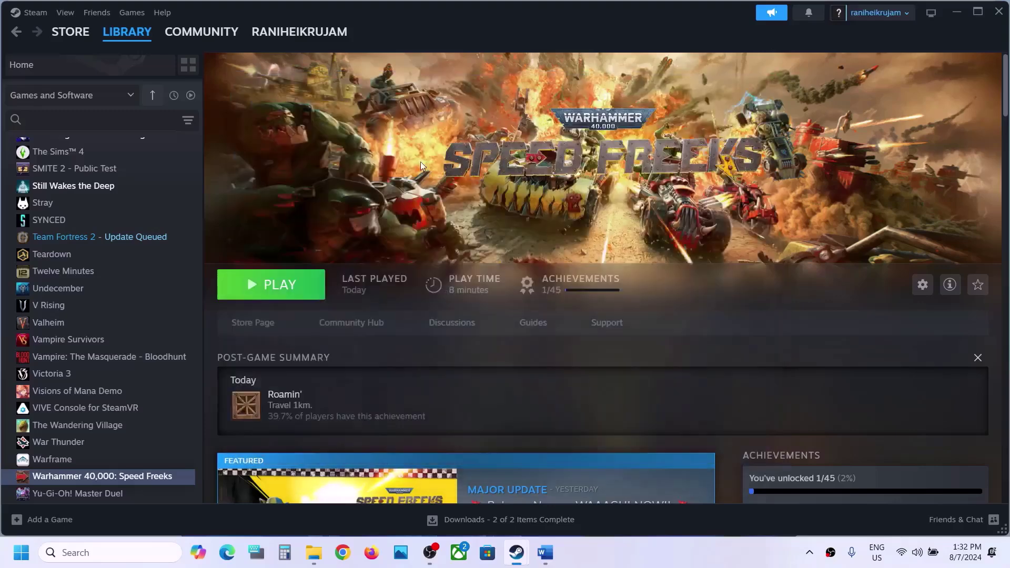
Step: Clear the launch options of Warhammer 40,000: Speed Freeks and close its properties
{"action": "right_click", "coordinate": [91, 477]}
{"action": "left_click", "coordinate": [126, 460]}
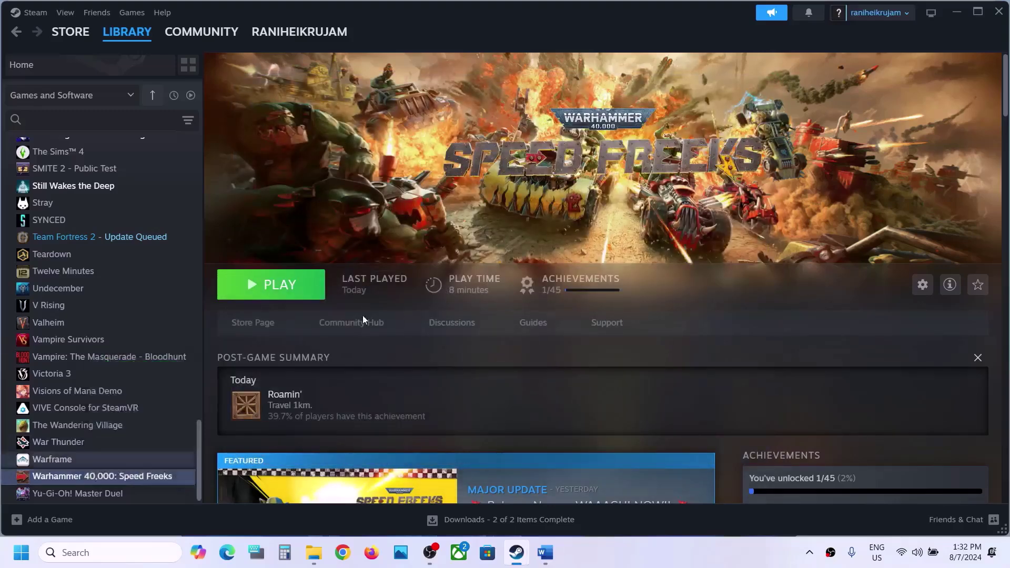
{"action": "left_click", "coordinate": [490, 233]}
{"action": "key", "text": "ctrl+a"}
{"action": "key", "text": "BackSpace"}
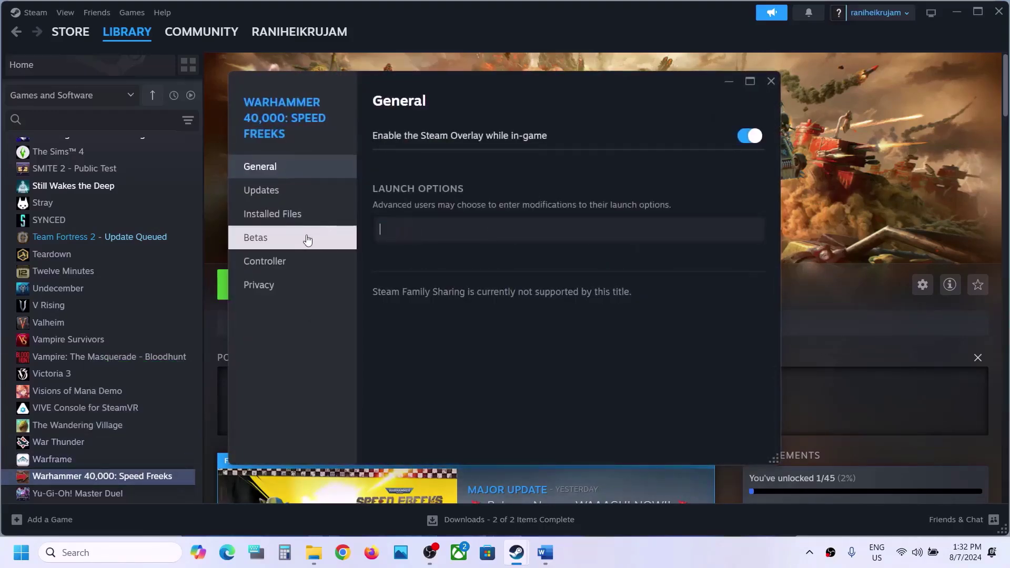
{"action": "left_click", "coordinate": [577, 361]}
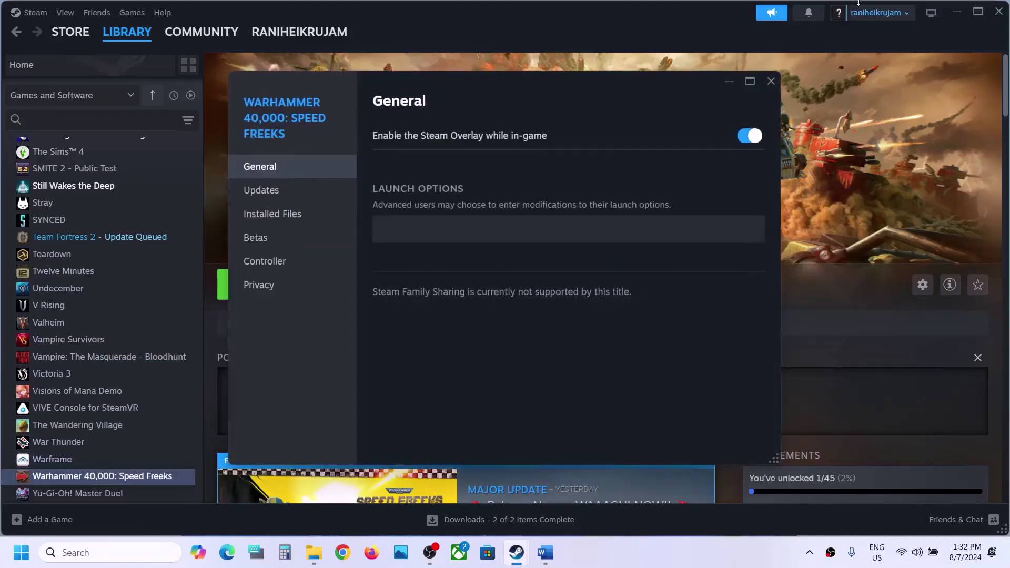
{"action": "left_click", "coordinate": [771, 81]}
Step: In the Word document, read Step 8 on clean graphics driver installation and its NVIDIA and AMD download links
{"action": "left_click", "coordinate": [545, 551]}
{"action": "scroll", "coordinate": [485, 332], "scroll_direction": "down", "scroll_amount": 3}
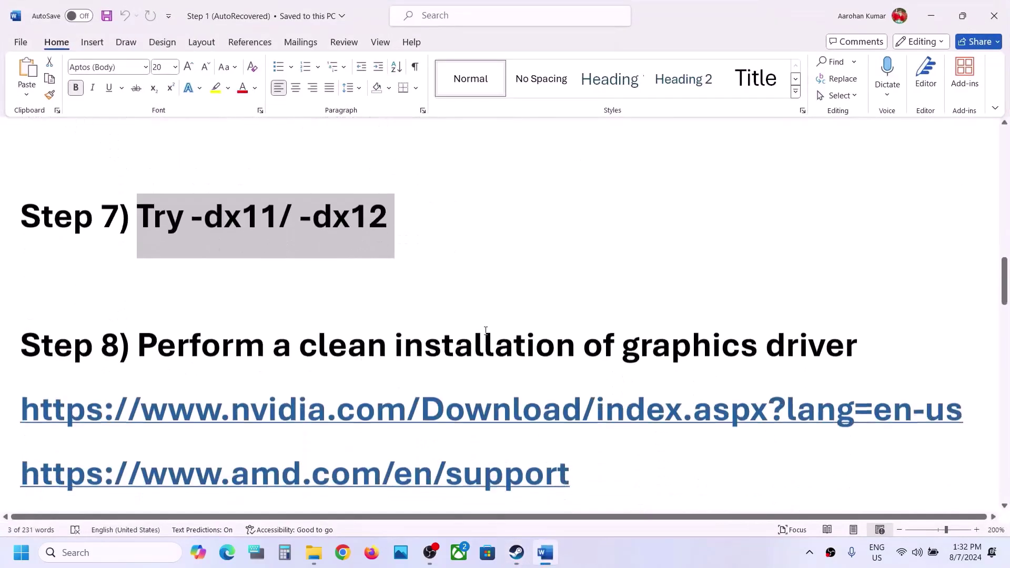
{"action": "left_click_drag", "start_coordinate": [138, 330], "coordinate": [765, 336]}
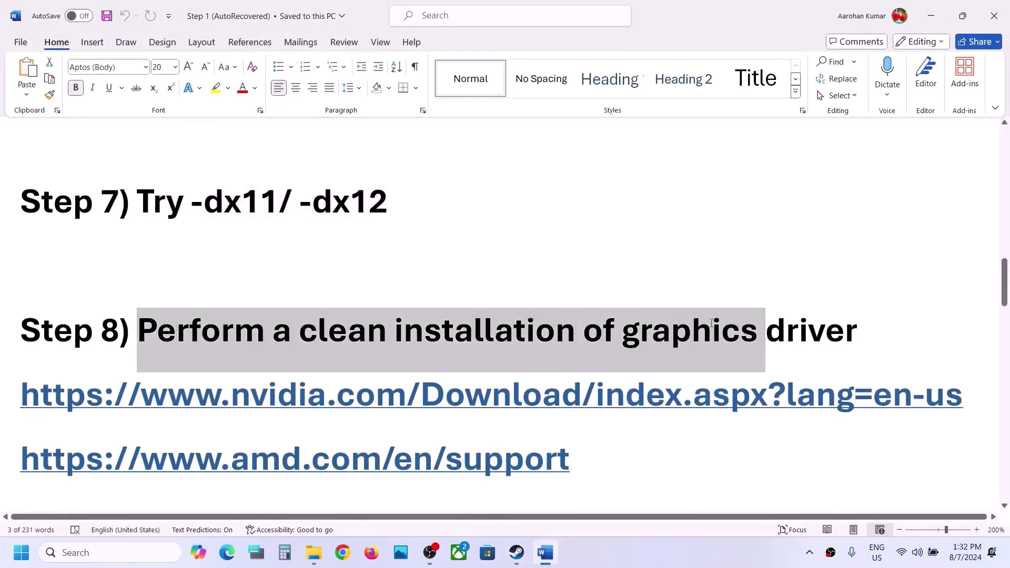
{"action": "left_click_drag", "start_coordinate": [198, 403], "coordinate": [542, 404]}
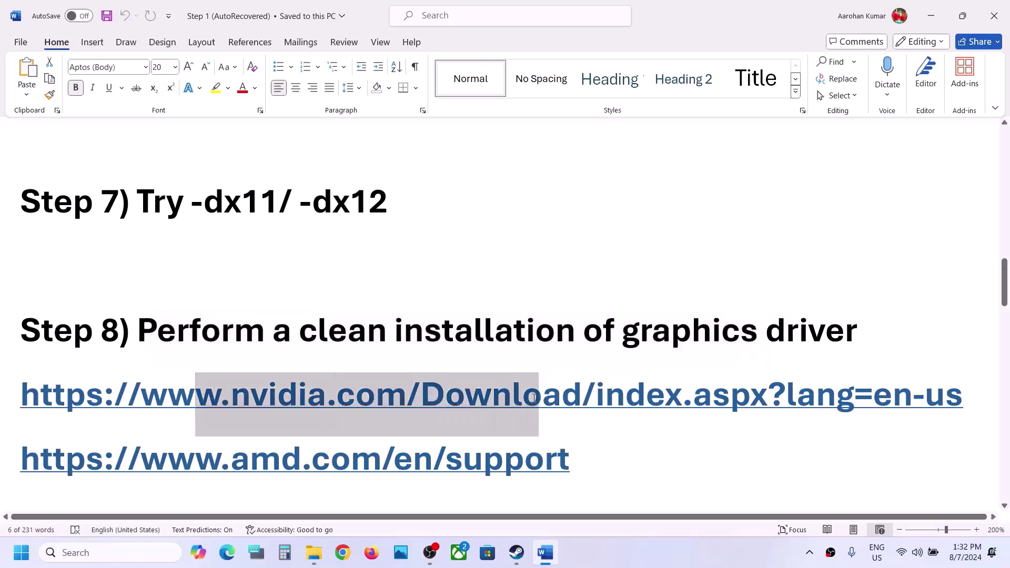
{"action": "left_click_drag", "start_coordinate": [225, 467], "coordinate": [445, 467]}
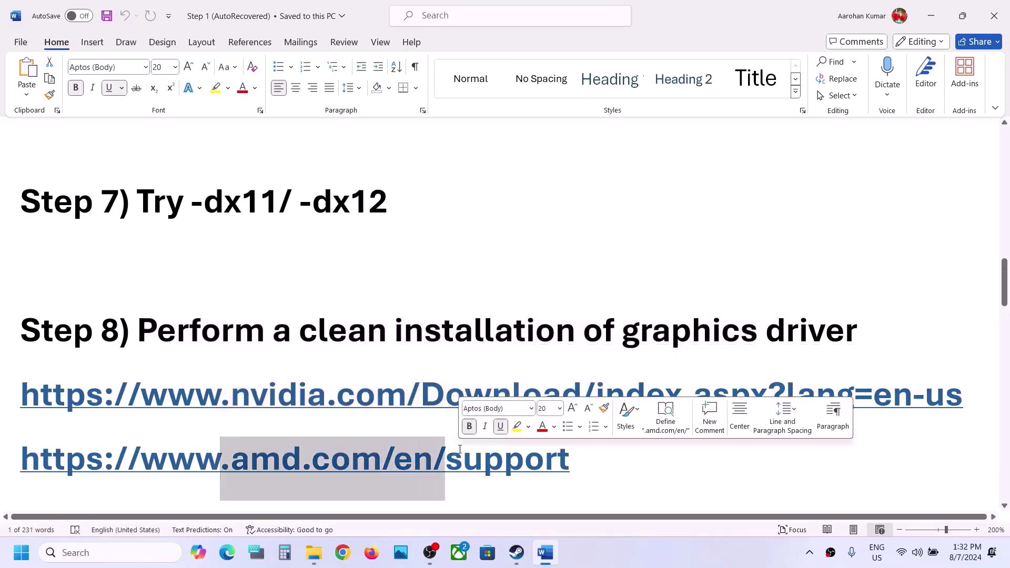
{"action": "left_click", "coordinate": [517, 553]}
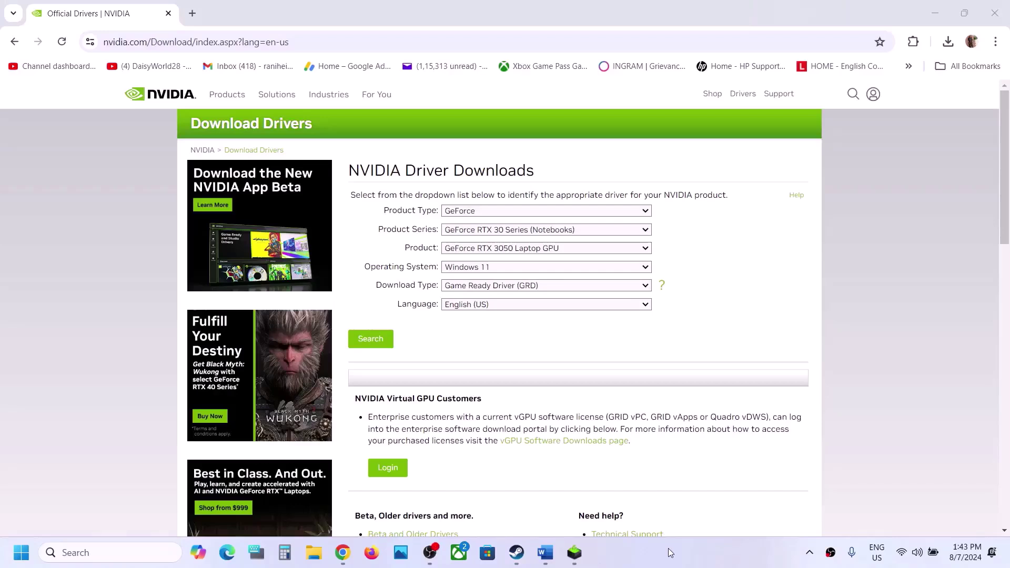
Step: On NVIDIA's driver download page in Chrome, select GeForce, GeForce RTX 30 Series (Notebooks), GeForce RTX 3050 Laptop GPU, and Windows 11
{"action": "left_click", "coordinate": [482, 212]}
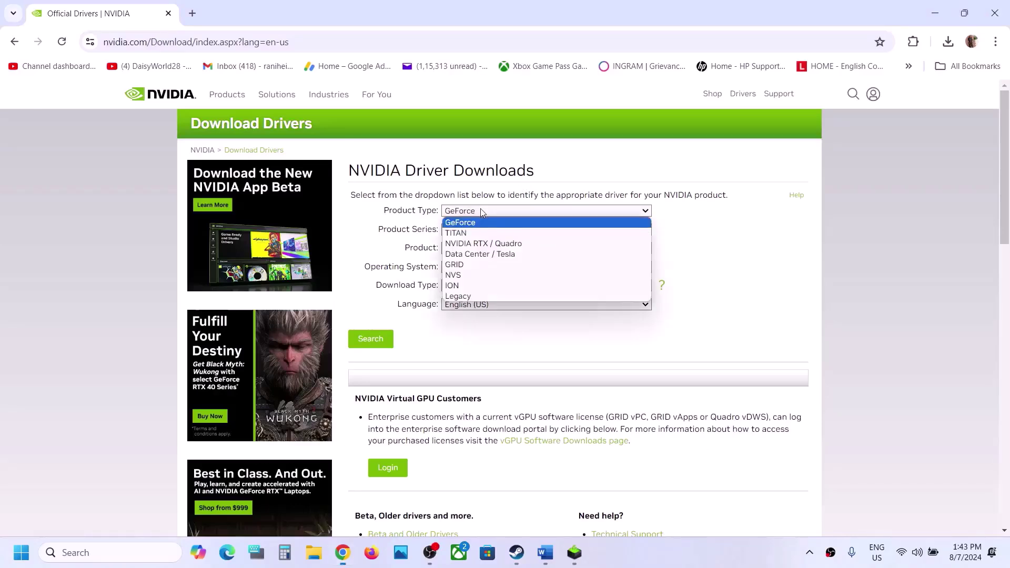
{"action": "left_click", "coordinate": [493, 223]}
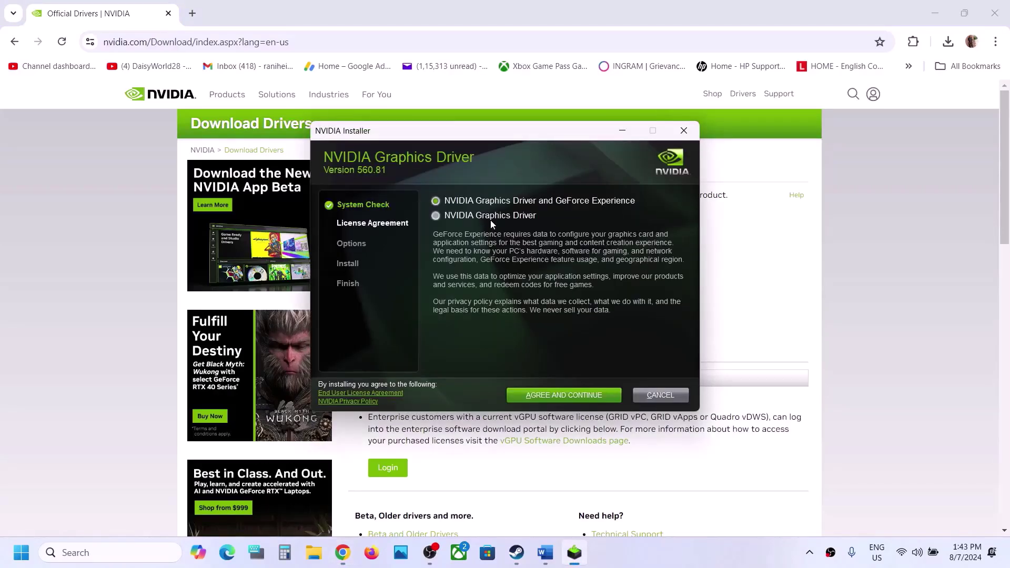
{"action": "left_click", "coordinate": [490, 212]}
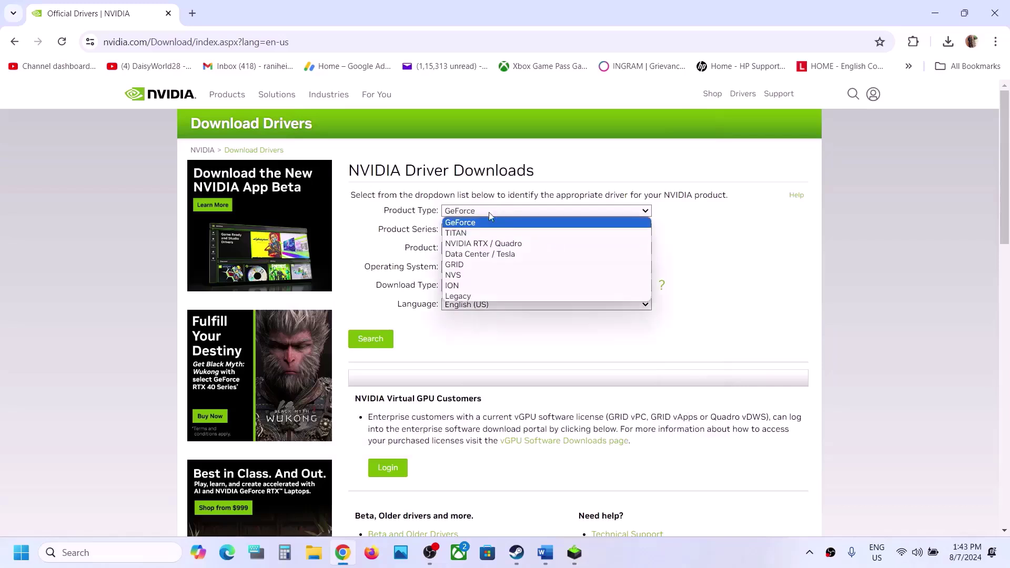
{"action": "left_click", "coordinate": [740, 248]}
{"action": "left_click", "coordinate": [574, 230]}
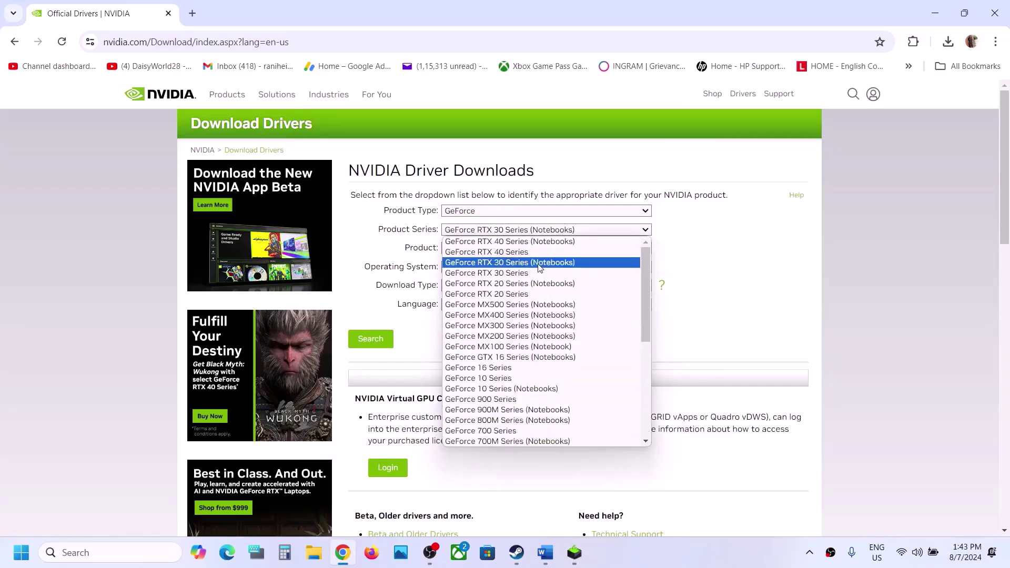
{"action": "left_click", "coordinate": [539, 263]}
{"action": "left_click", "coordinate": [547, 248]}
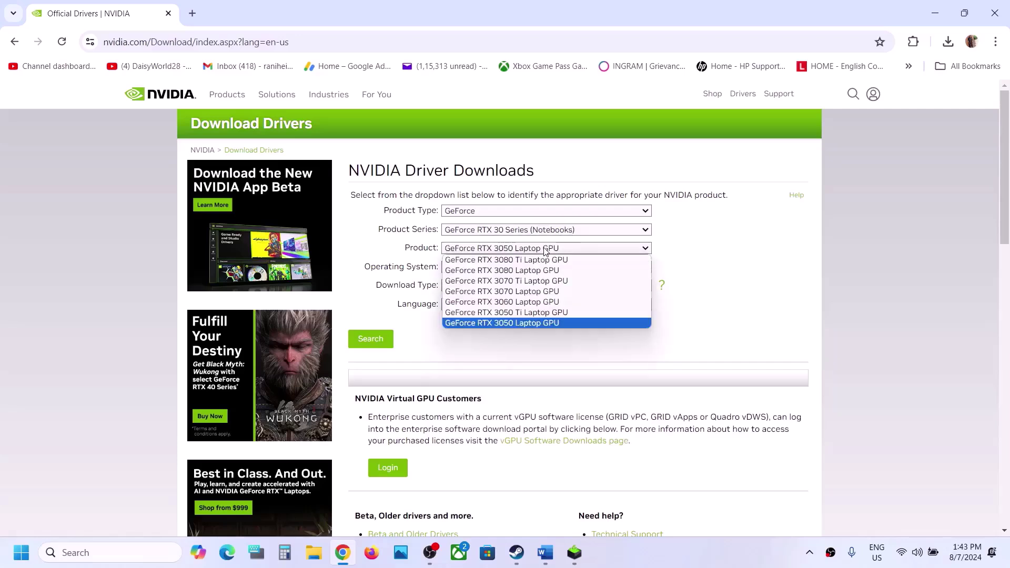
{"action": "left_click", "coordinate": [533, 323]}
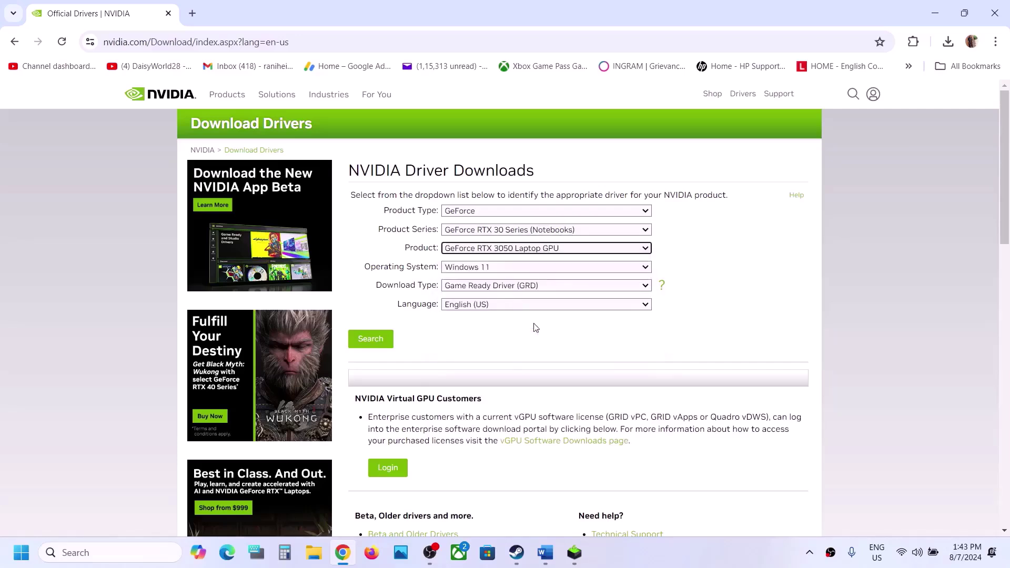
{"action": "left_click", "coordinate": [492, 268]}
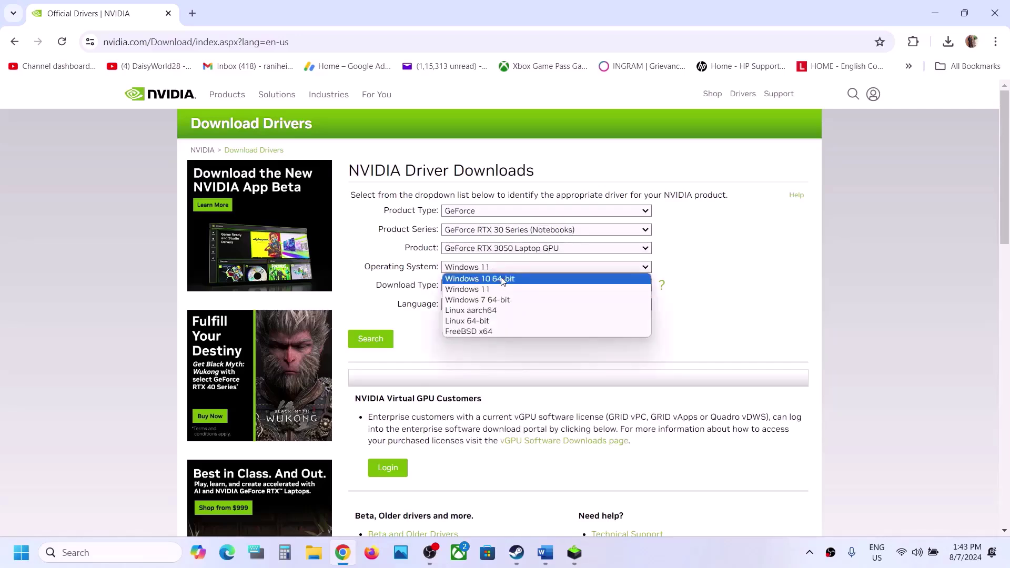
{"action": "left_click", "coordinate": [494, 291]}
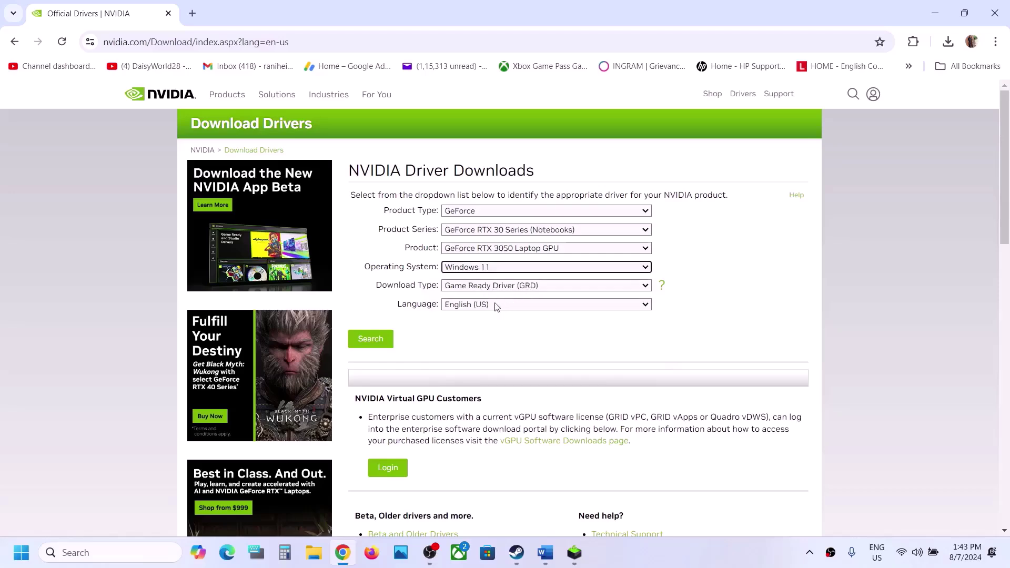
Step: Find the matching GeForce Game Ready Driver, open its download page, and bring up the NVIDIA installer
{"action": "left_click", "coordinate": [385, 340]}
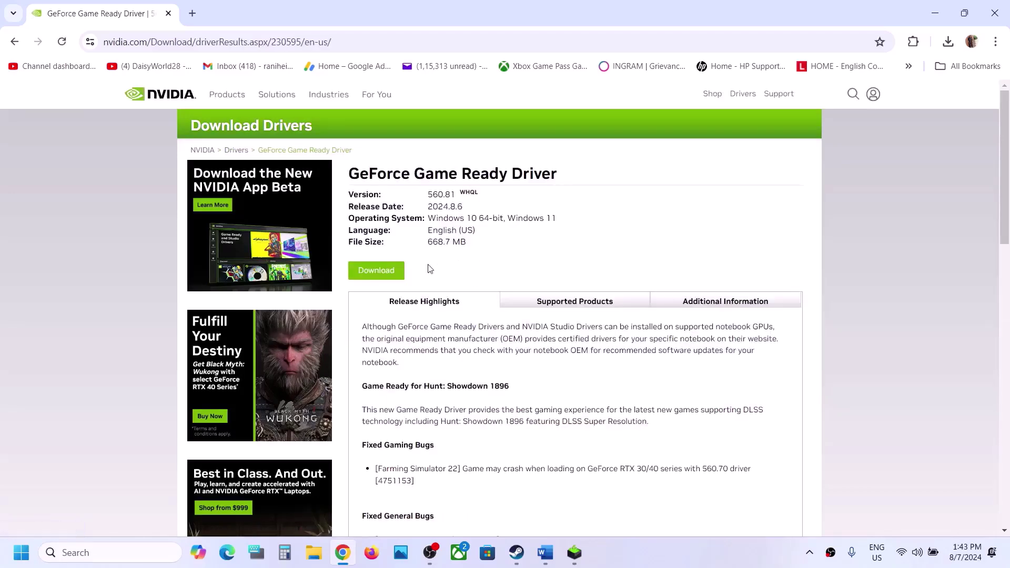
{"action": "left_click", "coordinate": [380, 274]}
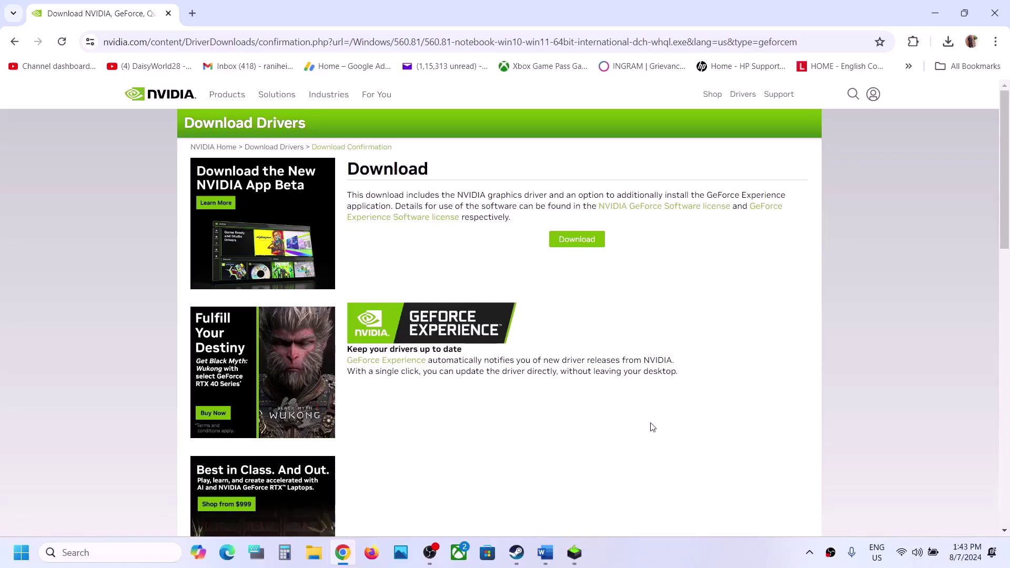
{"action": "left_click", "coordinate": [573, 537]}
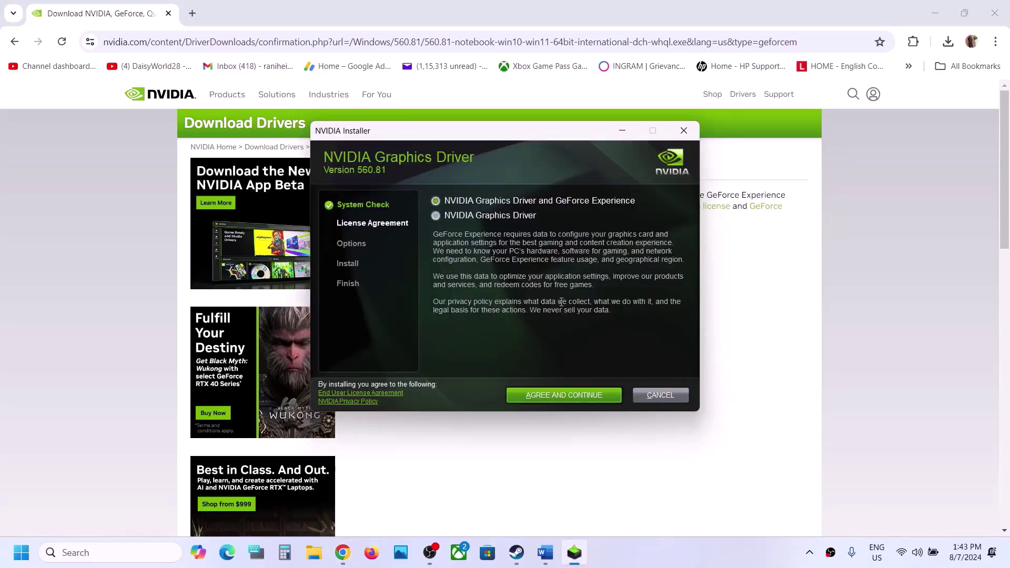
Step: Accept the NVIDIA installer's licence and start a Custom (Advanced) driver installation with the clean installation option enabled
{"action": "left_click", "coordinate": [572, 394]}
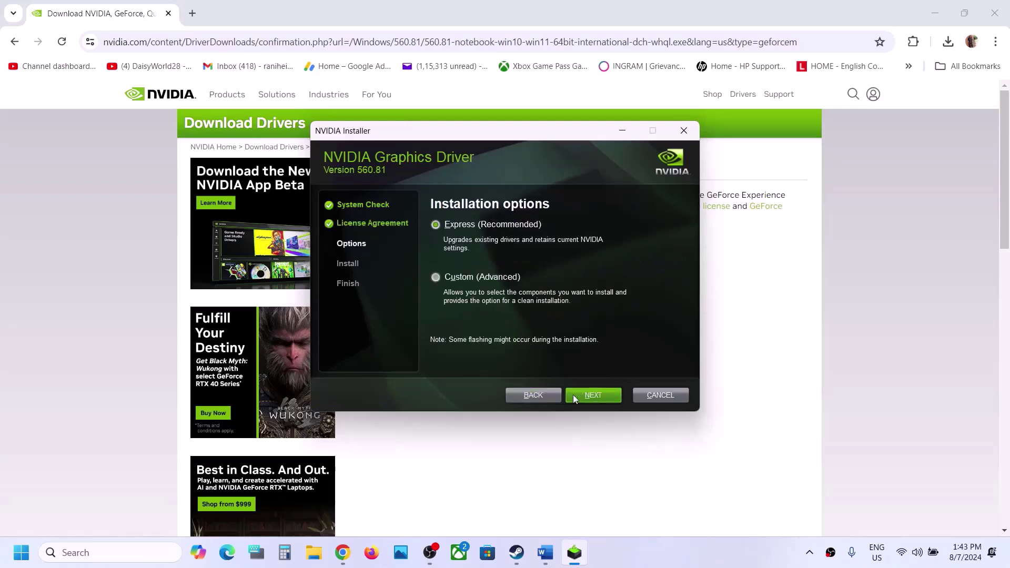
{"action": "left_click", "coordinate": [467, 275]}
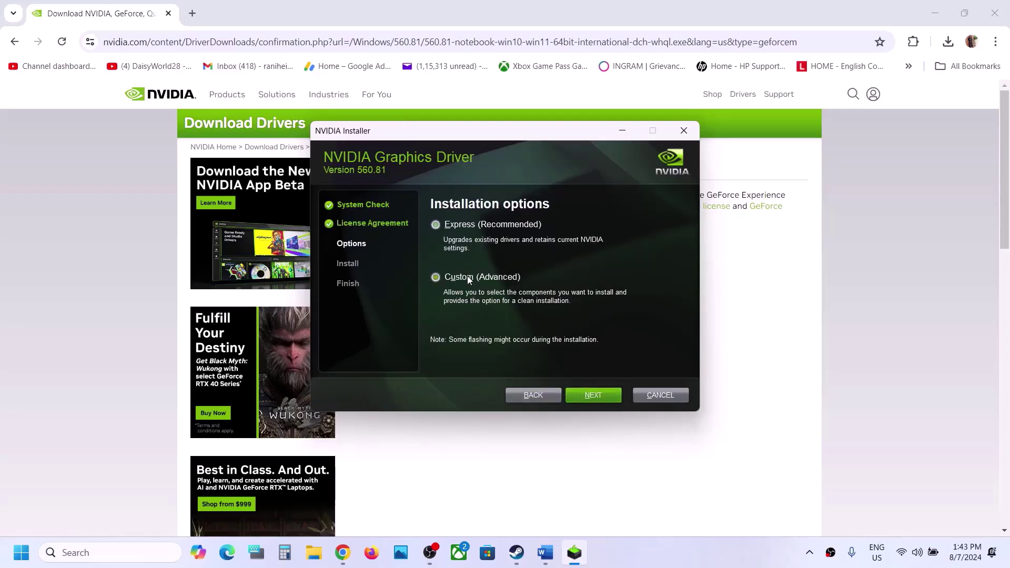
{"action": "left_click", "coordinate": [591, 395]}
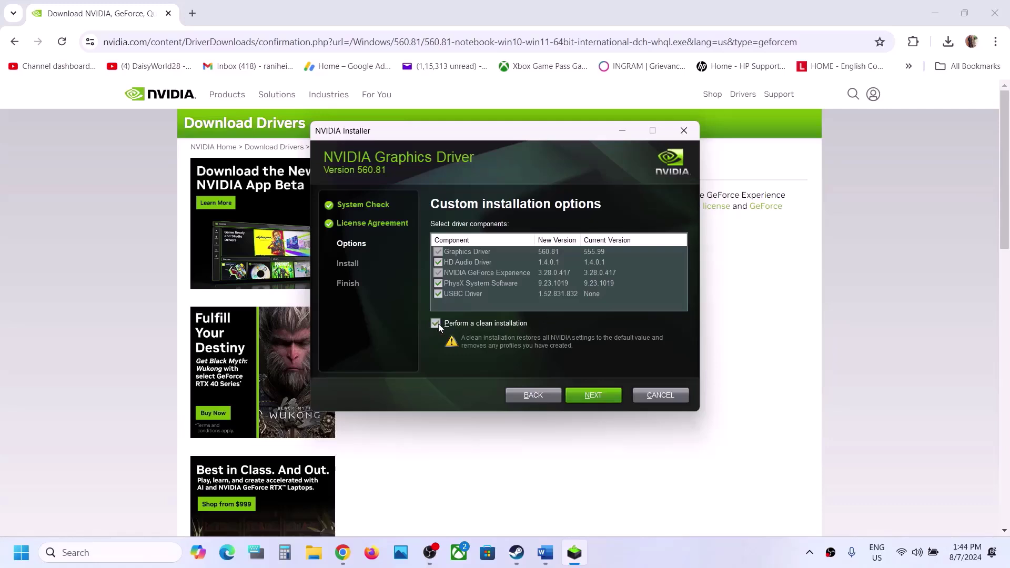
{"action": "left_click", "coordinate": [598, 397]}
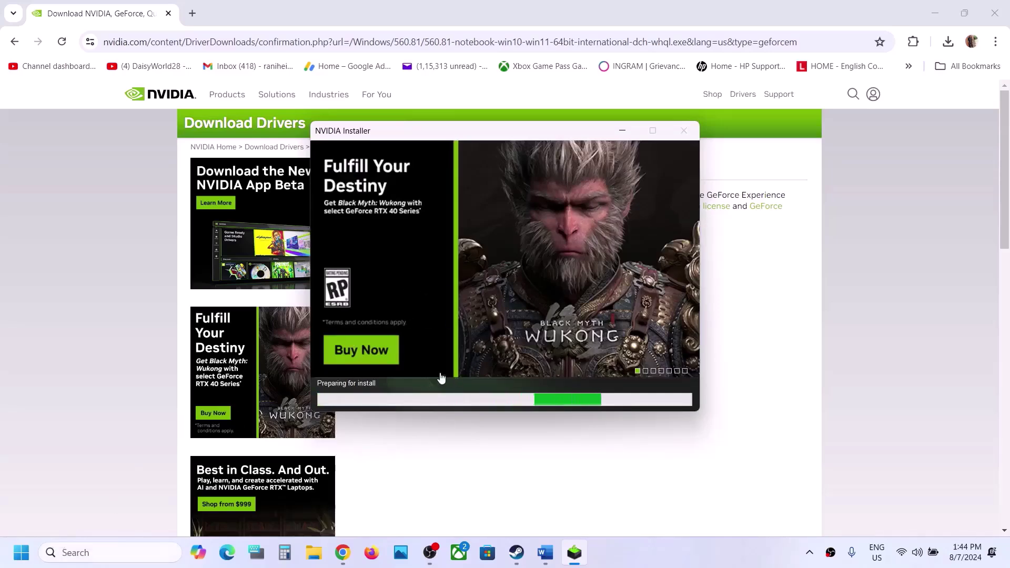
{"action": "key", "text": "super"}
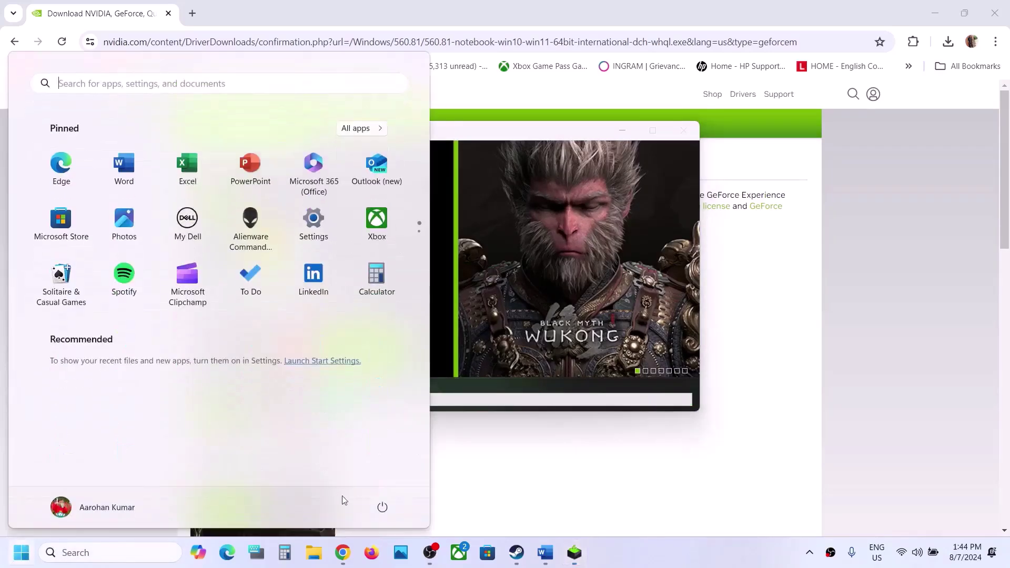
{"action": "left_click", "coordinate": [381, 507]}
{"action": "key", "text": "Escape"}
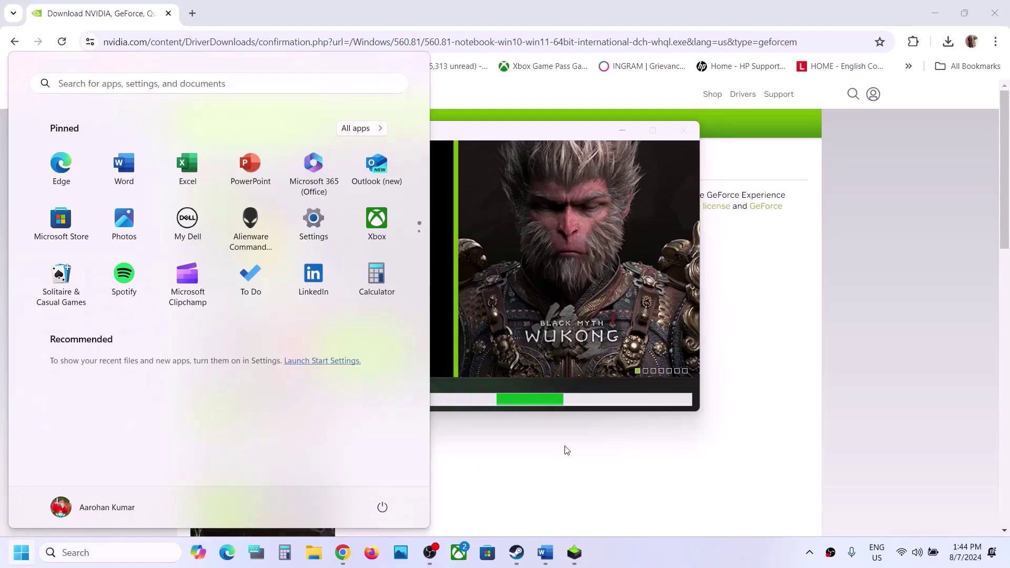
{"action": "left_click", "coordinate": [610, 301]}
{"action": "left_click", "coordinate": [610, 301]}
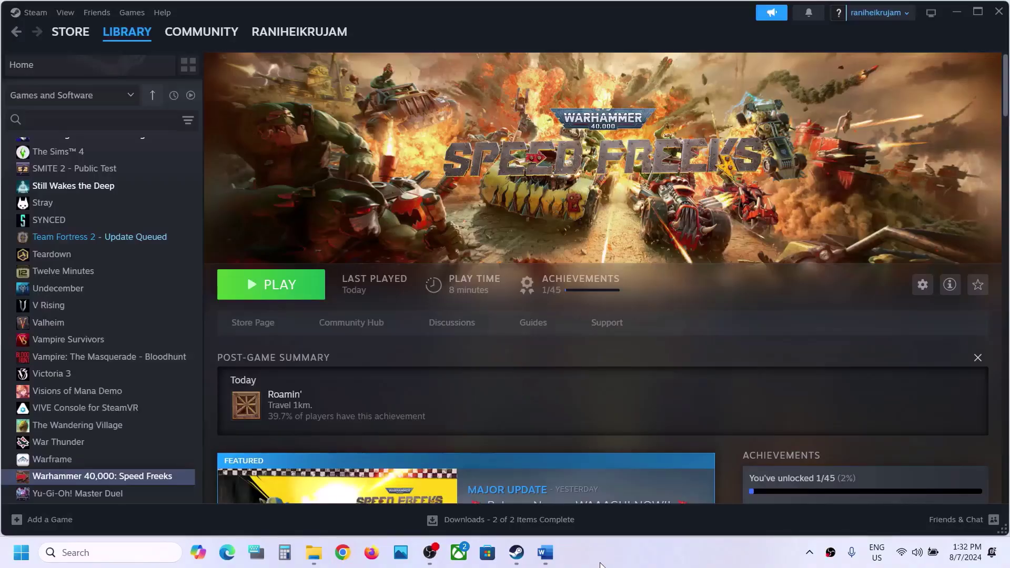
Step: In the Word document, read Step 9 on running the game on the dedicated graphics card
{"action": "left_click", "coordinate": [545, 552]}
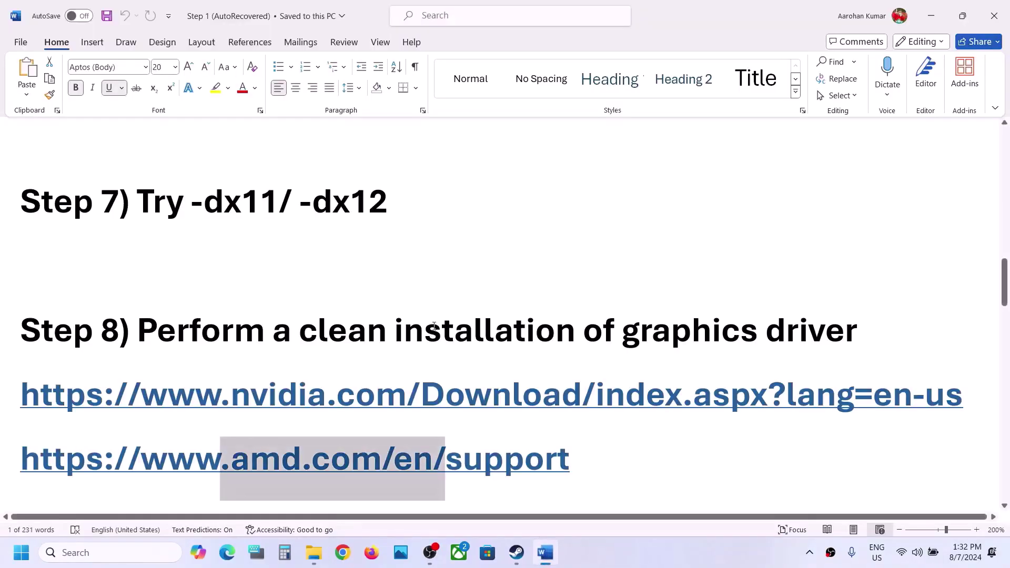
{"action": "scroll", "coordinate": [434, 326], "scroll_direction": "down", "scroll_amount": 5}
{"action": "scroll", "coordinate": [433, 326], "scroll_direction": "up", "scroll_amount": 3}
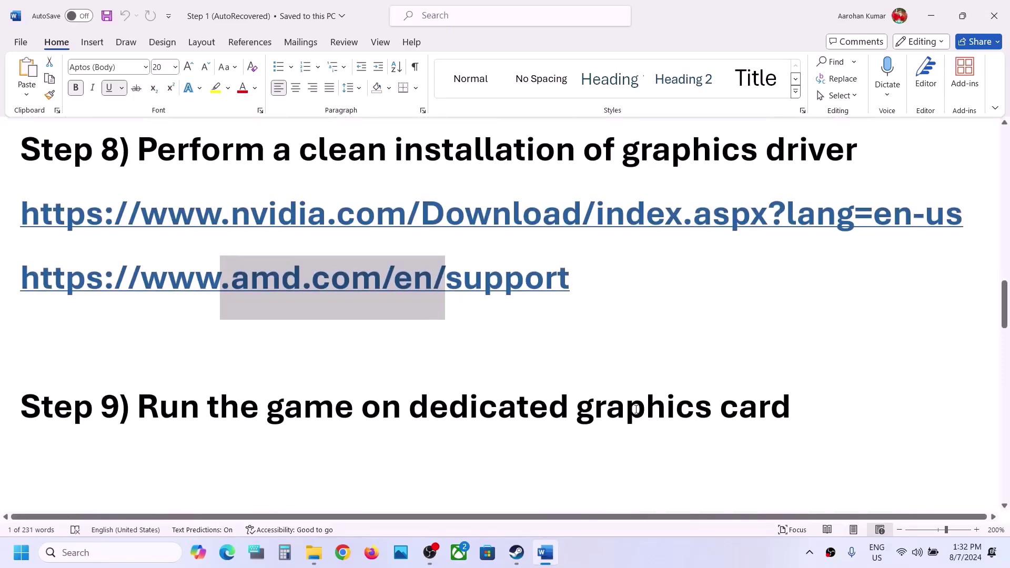
{"action": "double_click", "coordinate": [636, 409]}
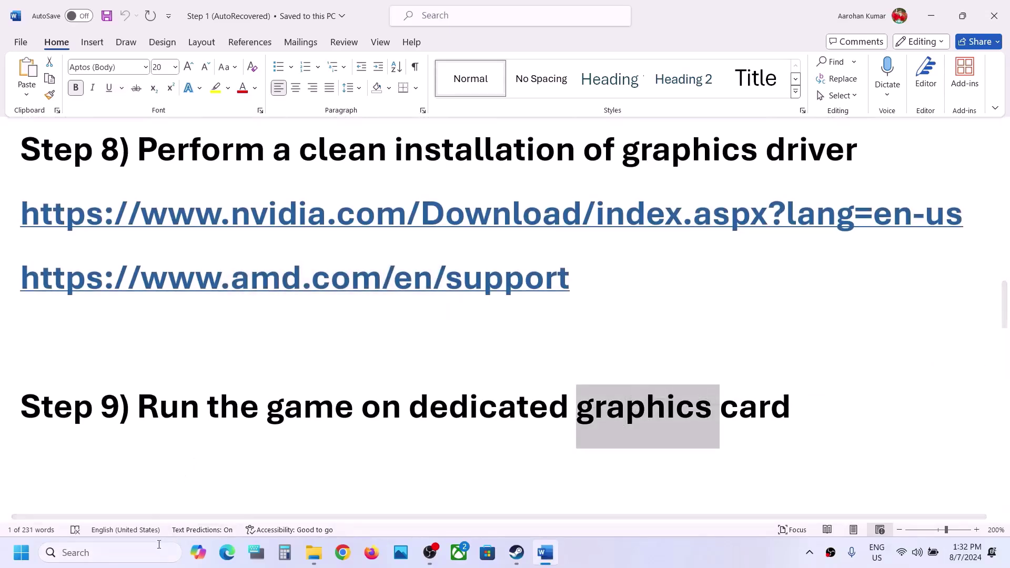
Step: Open the Windows Graphics settings and add the SpeedFreeks application from Steam's common\WHSF1 folder as a desktop app
{"action": "left_click", "coordinate": [79, 552]}
{"action": "type", "text": "graphics"}
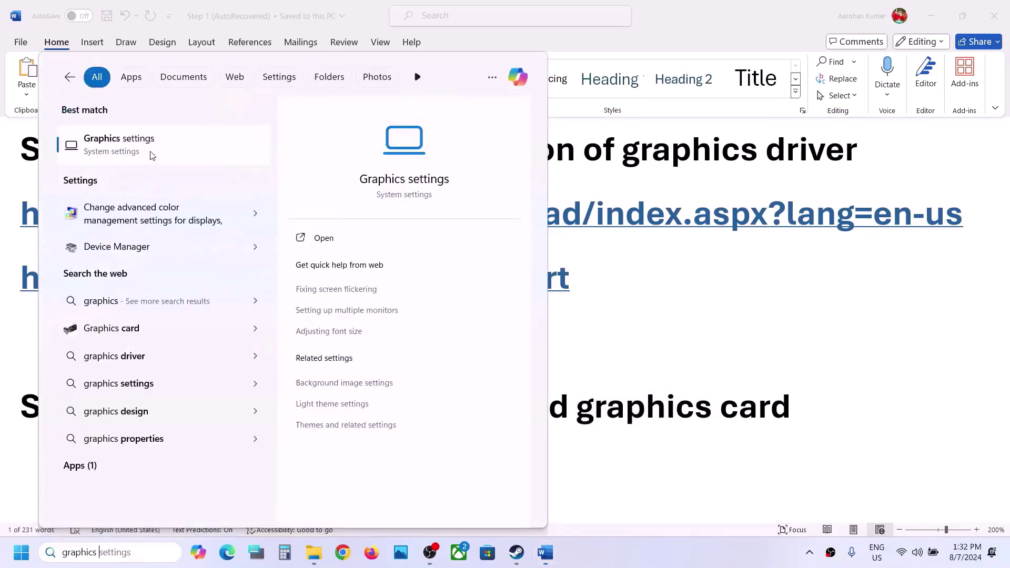
{"action": "left_click", "coordinate": [151, 154]}
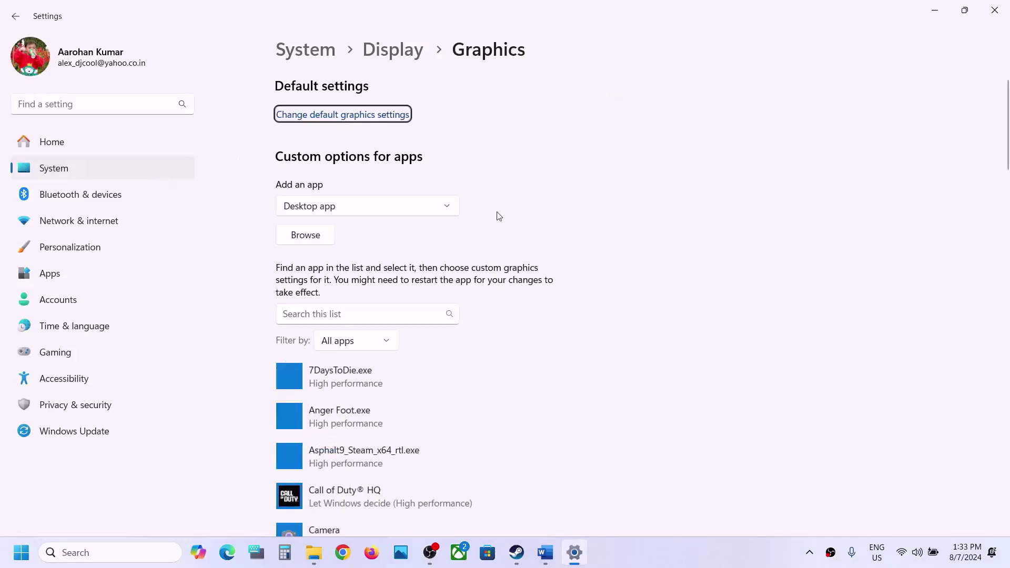
{"action": "left_click", "coordinate": [316, 242]}
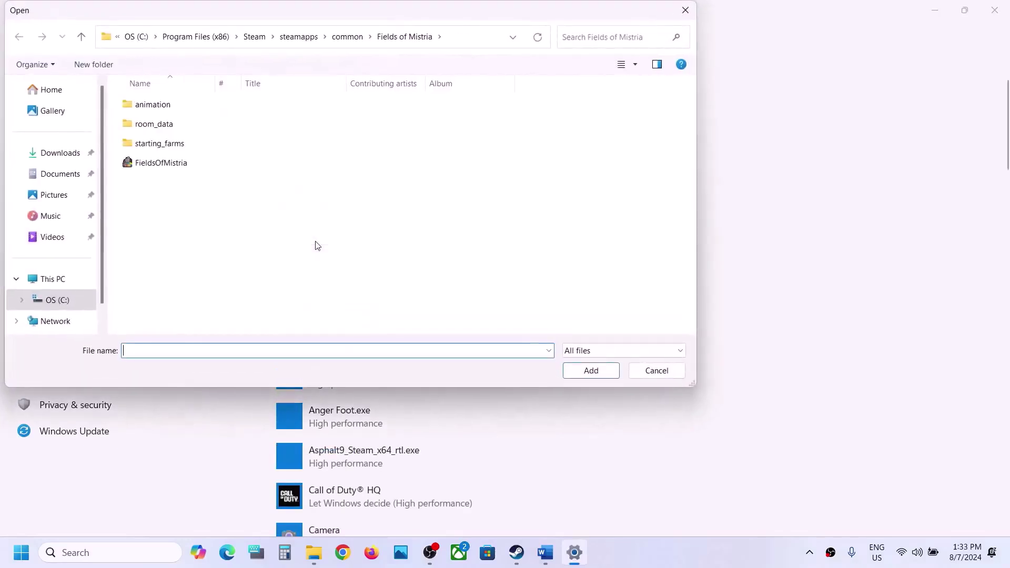
{"action": "left_click", "coordinate": [347, 36]}
{"action": "double_click", "coordinate": [157, 297]}
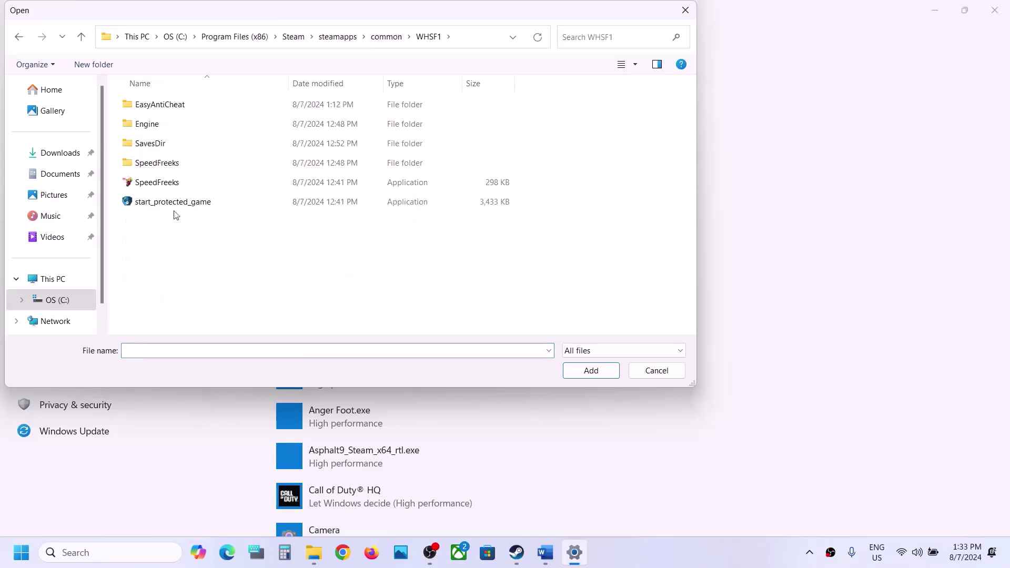
{"action": "left_click", "coordinate": [161, 187]}
{"action": "left_click", "coordinate": [580, 371]}
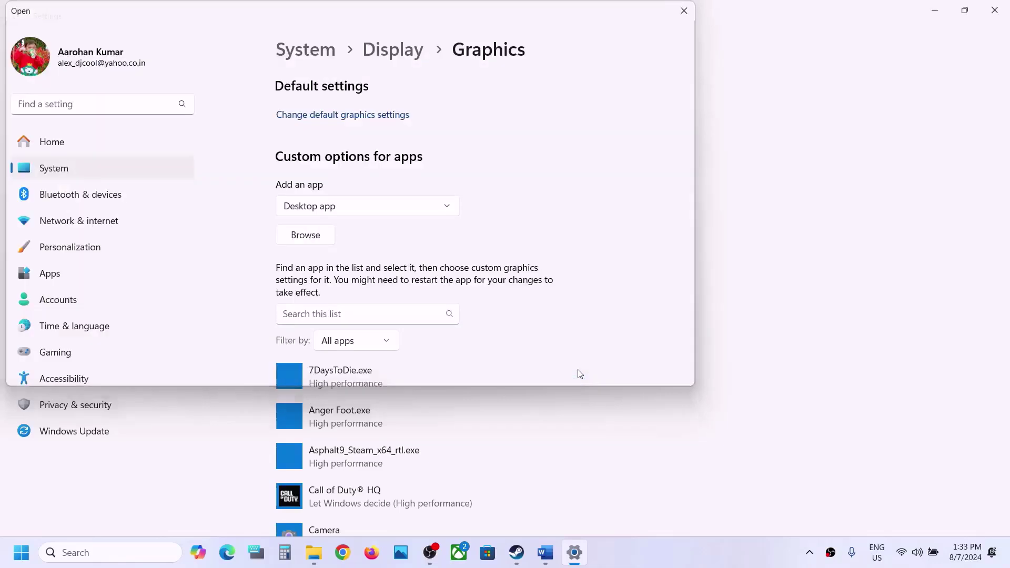
Step: Set the graphics preference of the added SpeedFreeks.exe entry to High performance and save it
{"action": "left_click", "coordinate": [456, 329]}
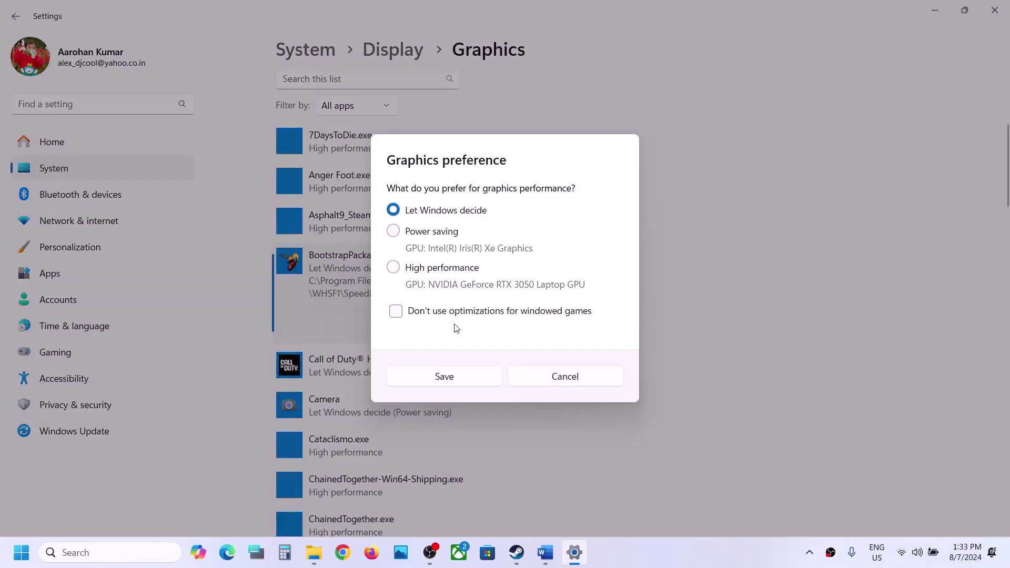
{"action": "left_click", "coordinate": [439, 267]}
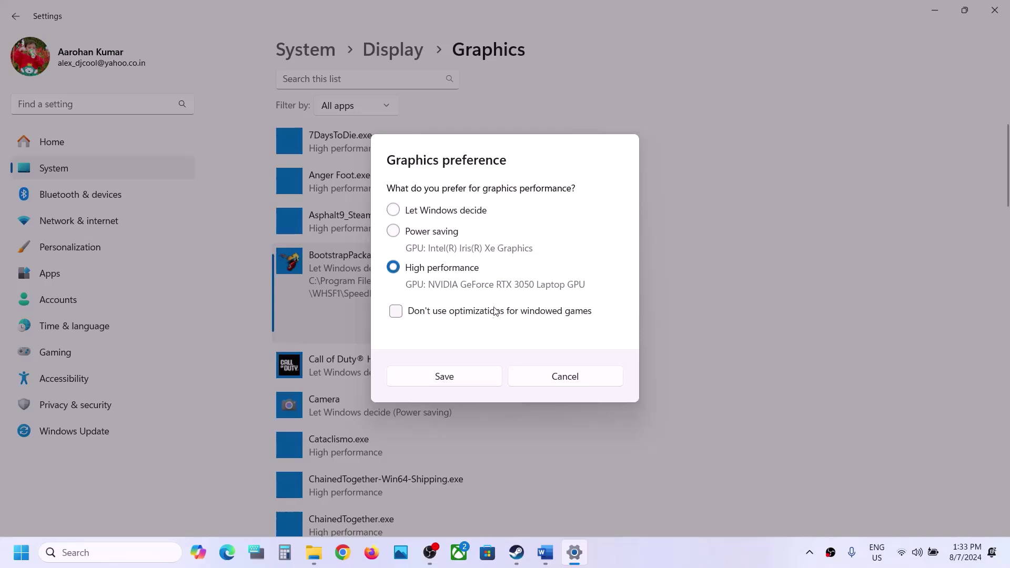
{"action": "left_click", "coordinate": [445, 376]}
Step: Add SpeedFreeksClient-Win64-Shipping from the WHSF1\SpeedFreeks\Binaries\Win64 folder to the custom graphics app list
{"action": "scroll", "coordinate": [444, 383], "scroll_direction": "up", "scroll_amount": 5}
{"action": "scroll", "coordinate": [305, 209], "scroll_direction": "down", "scroll_amount": 1}
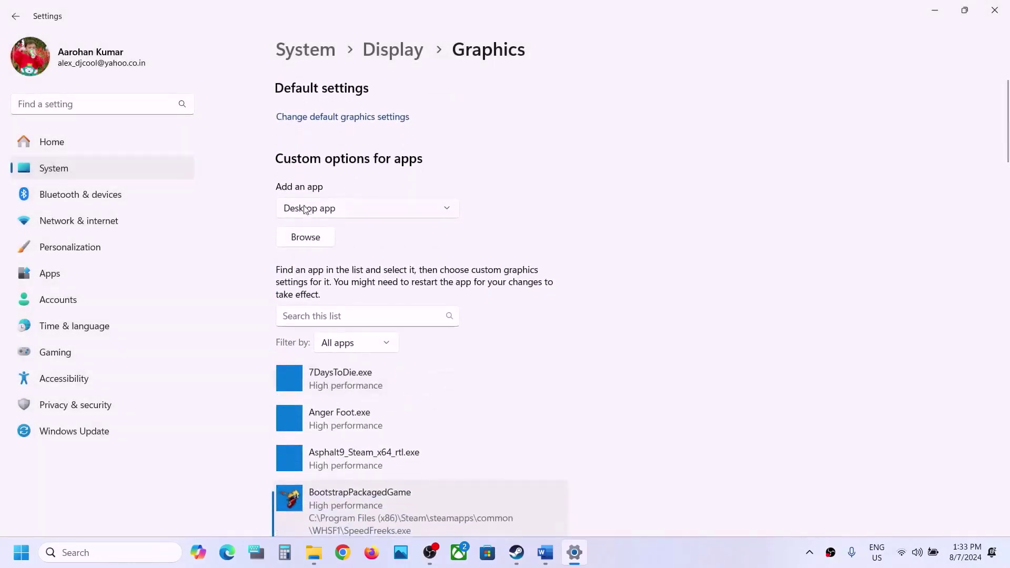
{"action": "left_click", "coordinate": [306, 237]}
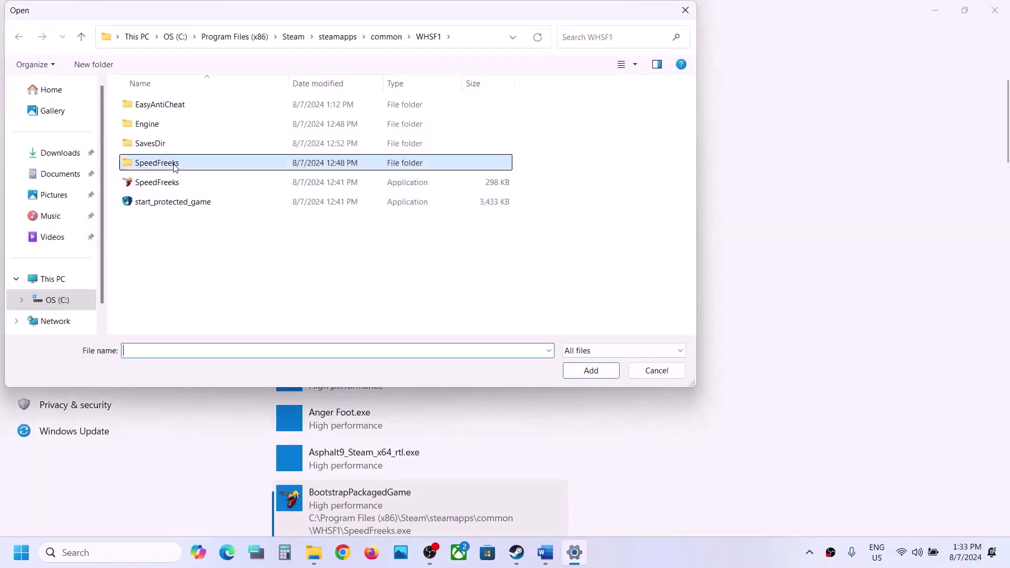
{"action": "double_click", "coordinate": [173, 163]}
{"action": "double_click", "coordinate": [179, 107]}
{"action": "double_click", "coordinate": [180, 107]}
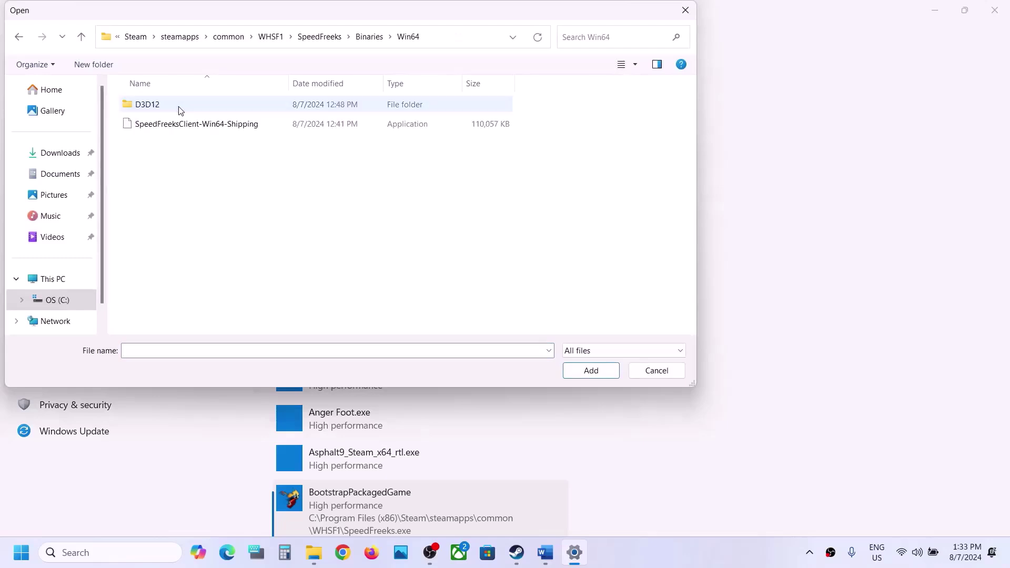
{"action": "left_click", "coordinate": [204, 122]}
{"action": "left_click", "coordinate": [591, 371]}
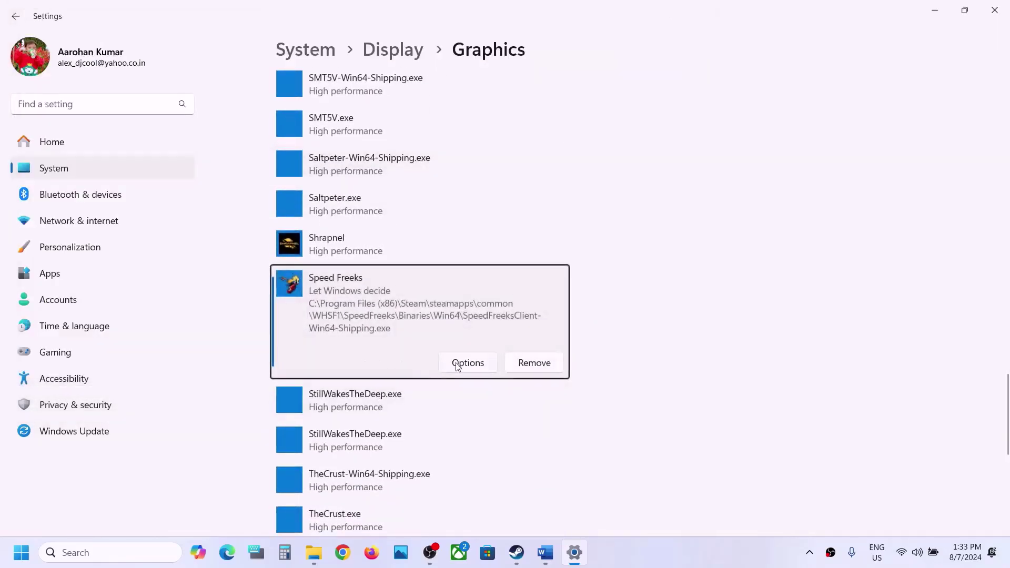
Step: Set the Speed Freeks Win64-Shipping entry's graphics preference to High performance and save it
{"action": "left_click", "coordinate": [458, 363]}
{"action": "left_click", "coordinate": [436, 269]}
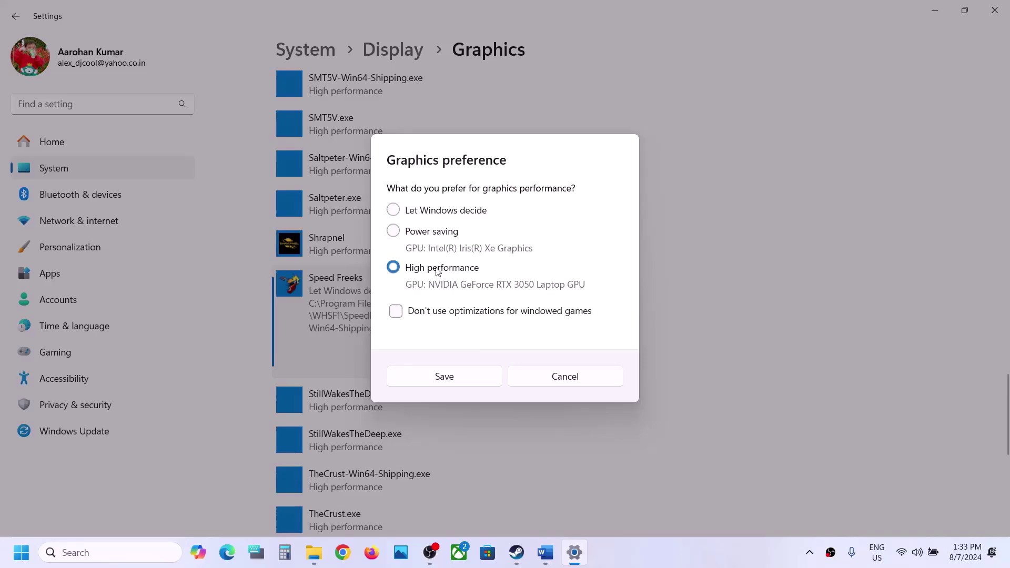
{"action": "left_click", "coordinate": [467, 376]}
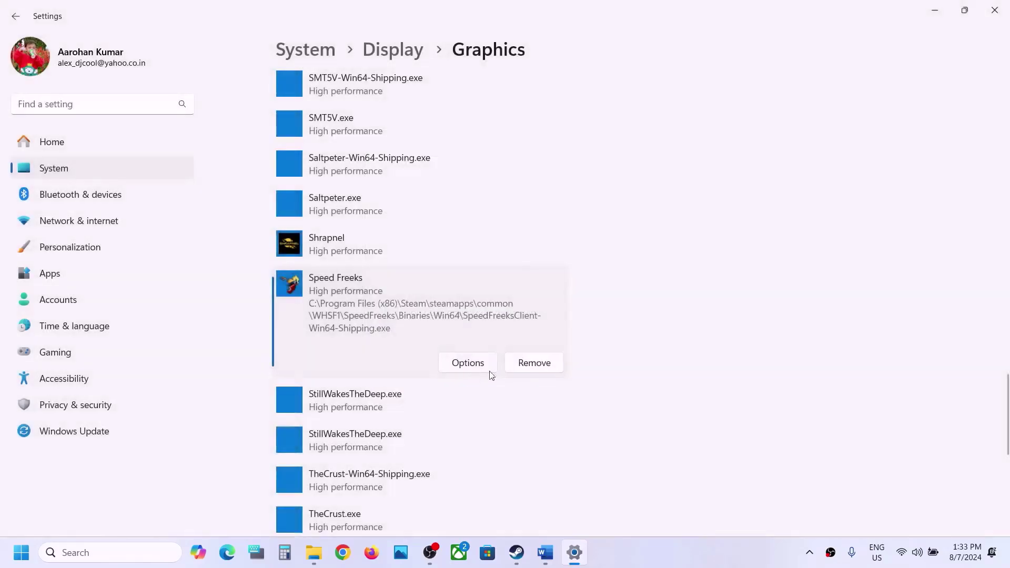
Step: In the Word document, copy the Microsoft link under Step 10 on installing Visual C++ files
{"action": "left_click", "coordinate": [516, 552]}
{"action": "left_click", "coordinate": [550, 559]}
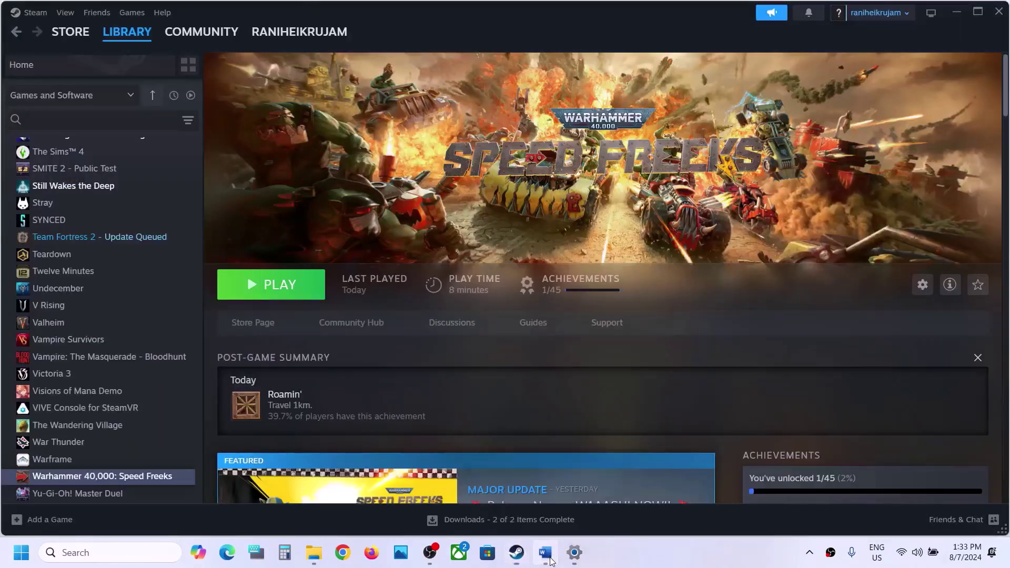
{"action": "scroll", "coordinate": [416, 350], "scroll_direction": "down", "scroll_amount": 4}
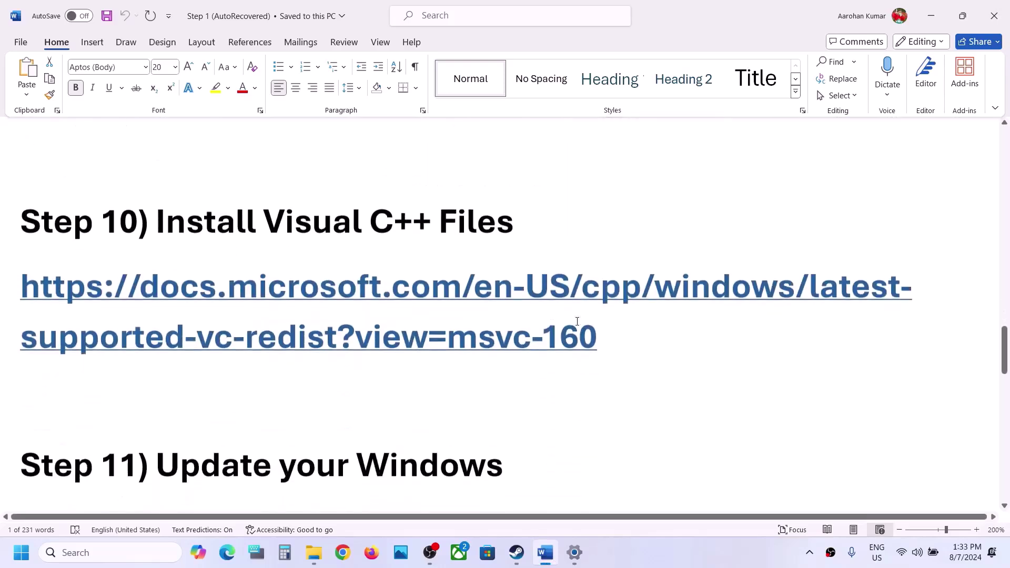
{"action": "left_click_drag", "start_coordinate": [633, 333], "coordinate": [13, 298]}
{"action": "key", "text": "ctrl+c"}
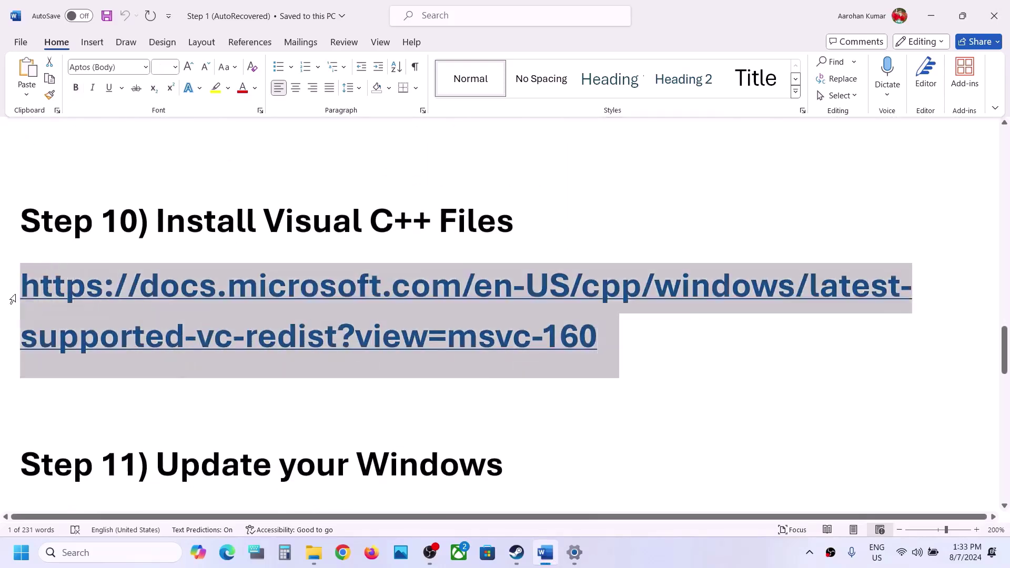
Step: Load the copied Visual C++ redistributable link in Chrome and maximize the browser window
{"action": "left_click", "coordinate": [342, 559]}
{"action": "key", "text": "ctrl+v"}
{"action": "key", "text": "Return"}
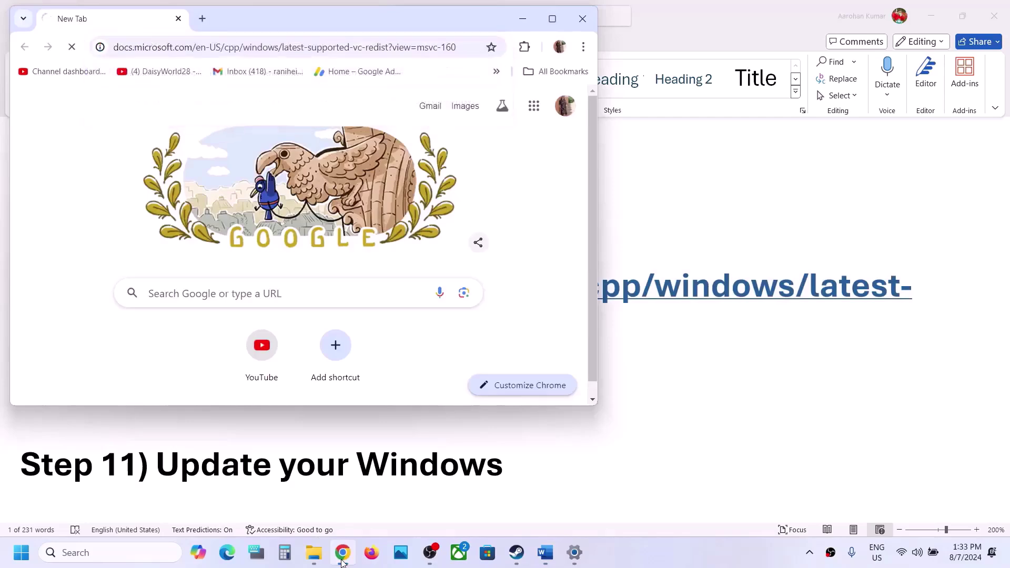
{"action": "left_click", "coordinate": [552, 19]}
Step: Examine the Visual Studio 2015, 2017, 2019, and 2022 section and its X86 and X64 redistributable download rows
{"action": "scroll", "coordinate": [423, 293], "scroll_direction": "down", "scroll_amount": 6}
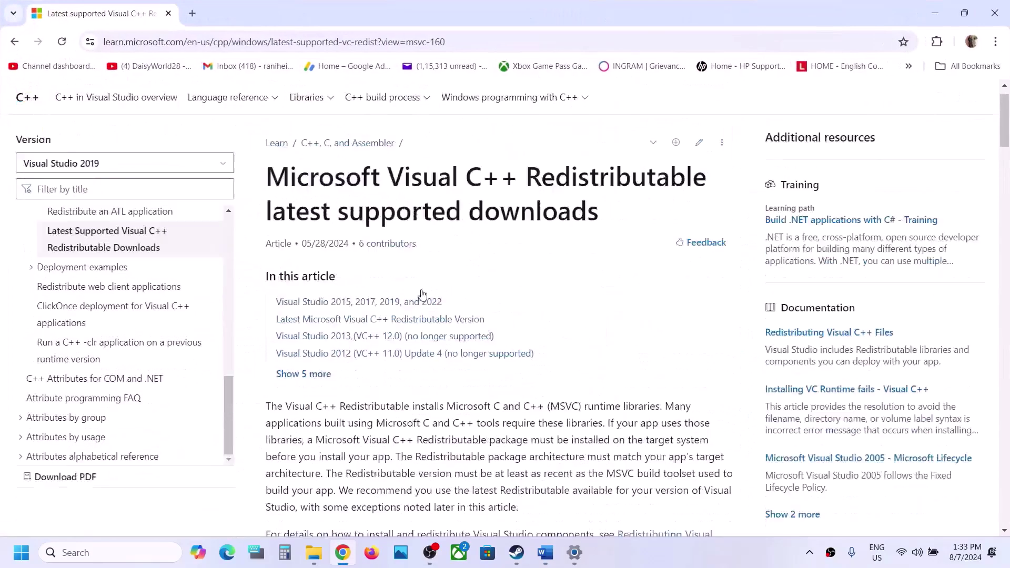
{"action": "scroll", "coordinate": [423, 293], "scroll_direction": "down", "scroll_amount": 6}
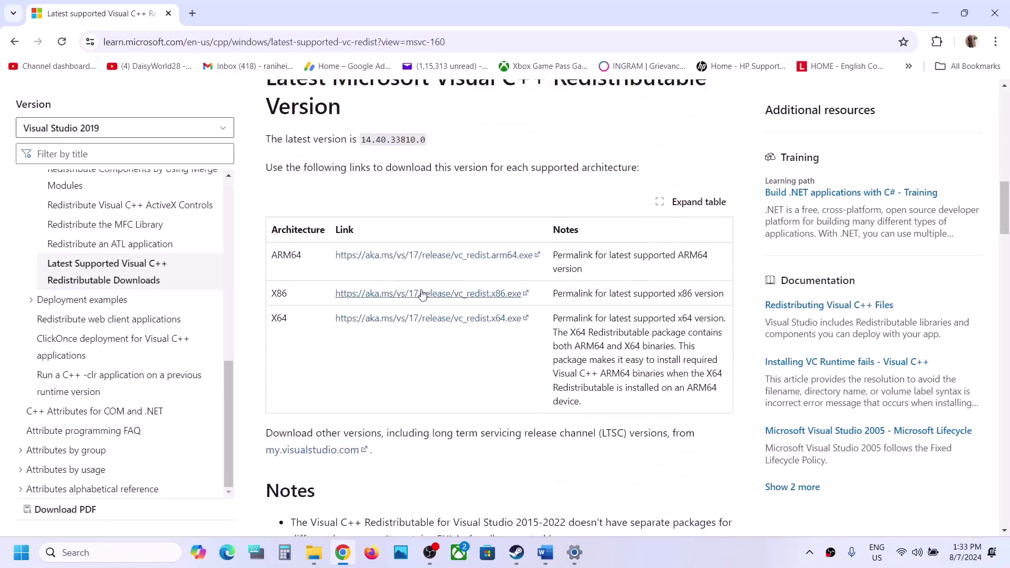
{"action": "scroll", "coordinate": [423, 294], "scroll_direction": "up", "scroll_amount": 5}
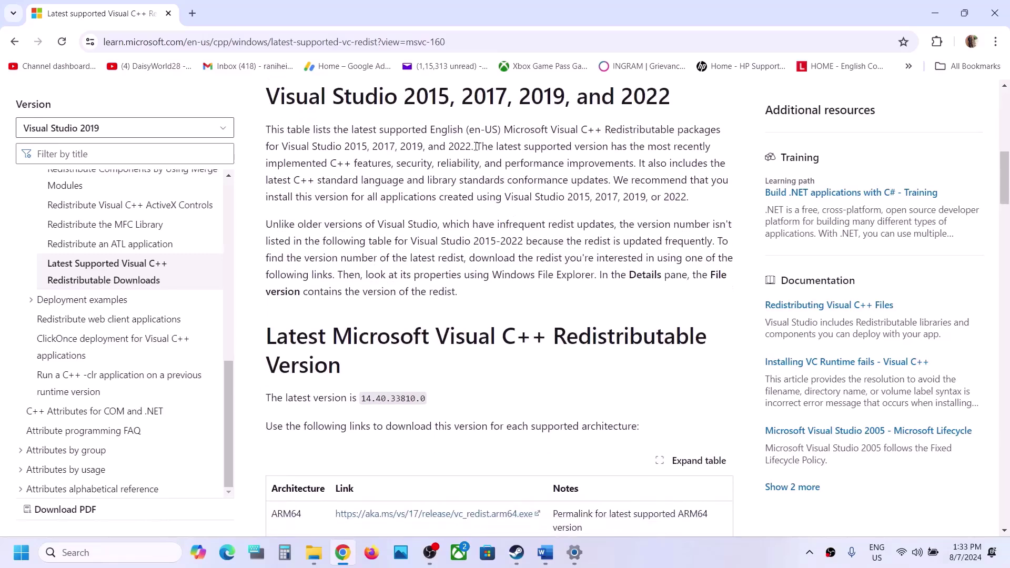
{"action": "left_click_drag", "start_coordinate": [462, 94], "coordinate": [692, 103]}
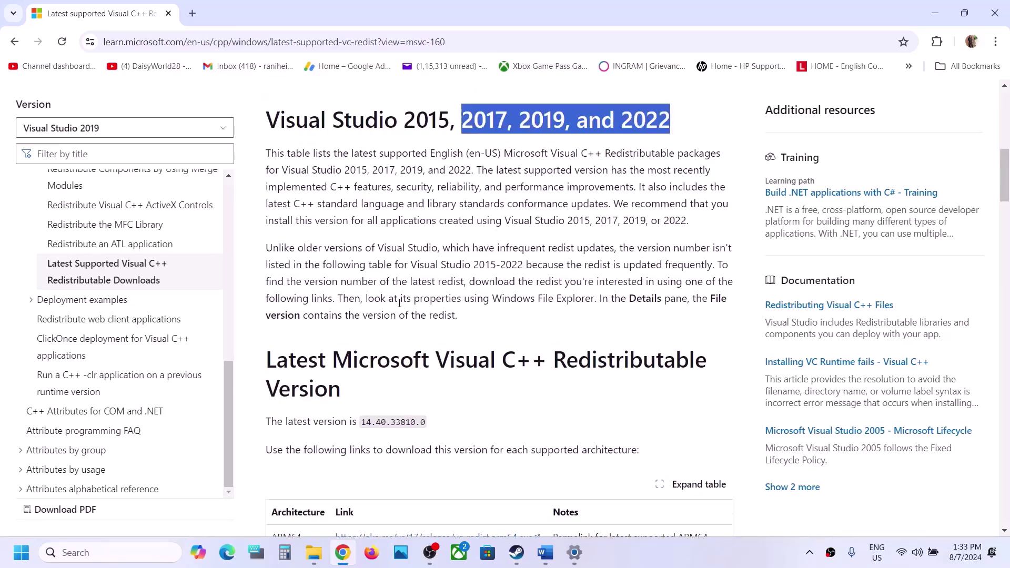
{"action": "scroll", "coordinate": [389, 315], "scroll_direction": "down", "scroll_amount": 3}
{"action": "double_click", "coordinate": [277, 406]}
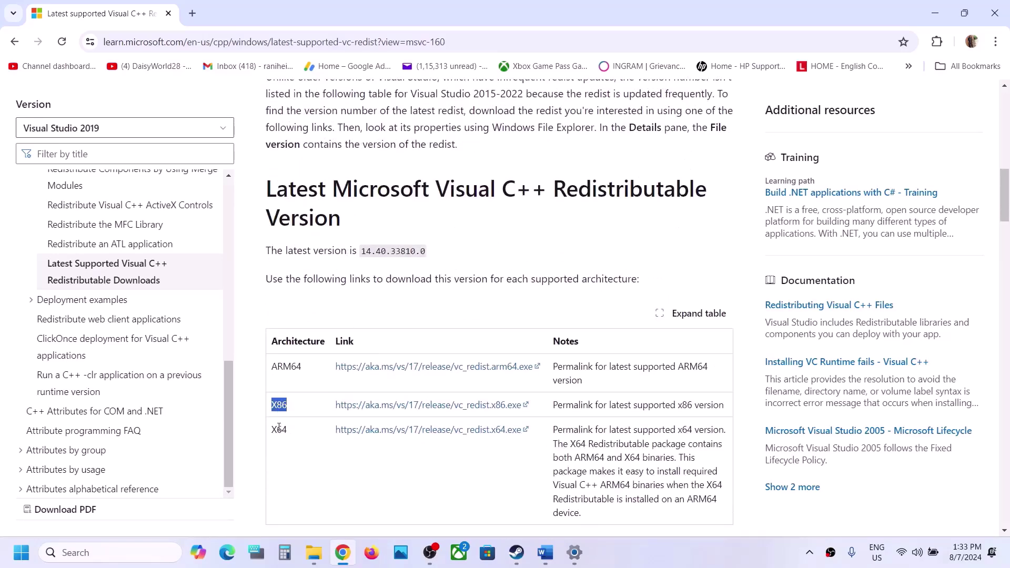
{"action": "double_click", "coordinate": [279, 428]}
{"action": "left_click_drag", "start_coordinate": [279, 428], "coordinate": [278, 409]}
{"action": "left_click", "coordinate": [284, 414]}
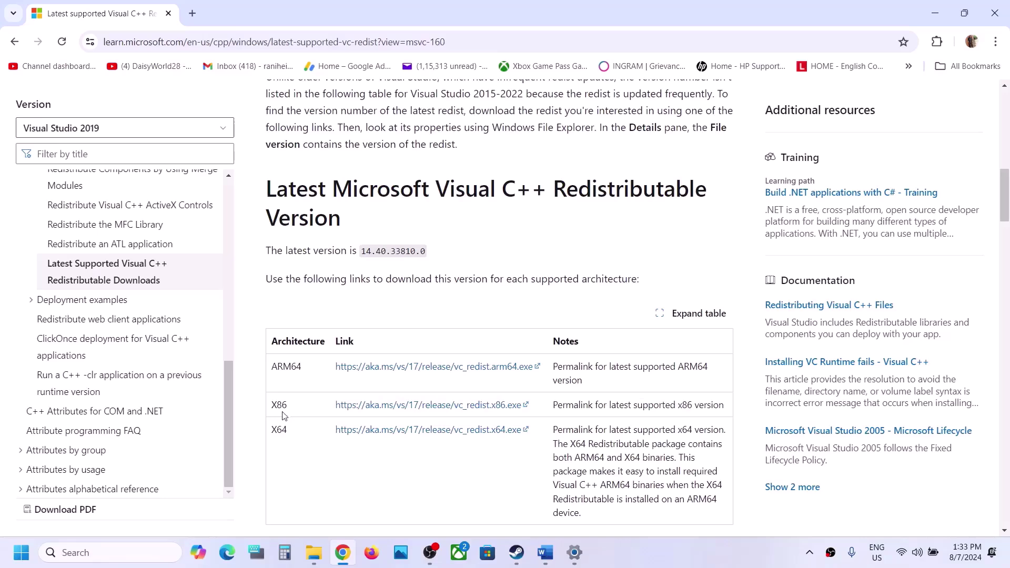
Step: Download the X86 Visual C++ redistributable, run its installer and start the repair
{"action": "left_click", "coordinate": [460, 411]}
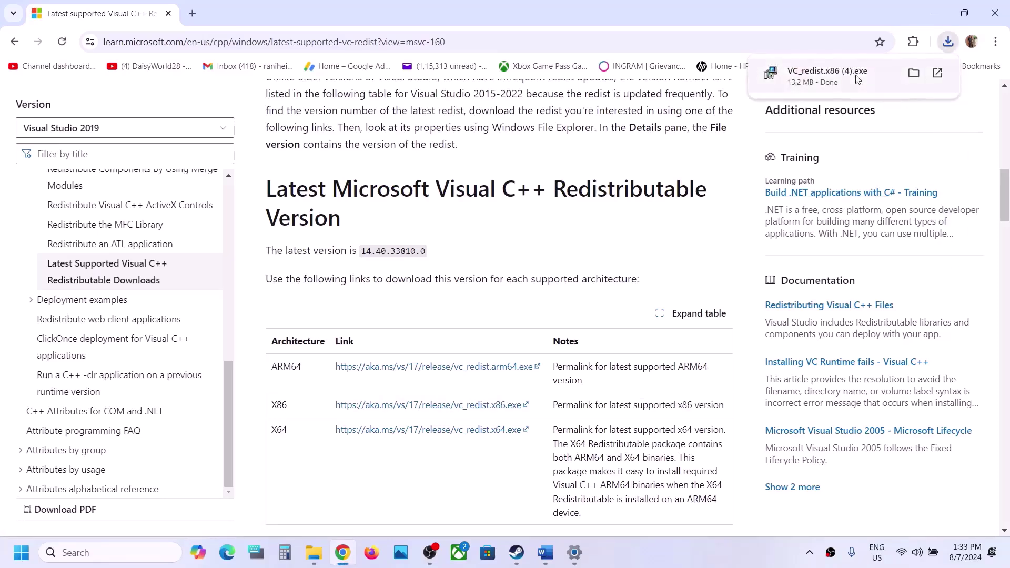
{"action": "left_click", "coordinate": [857, 79]}
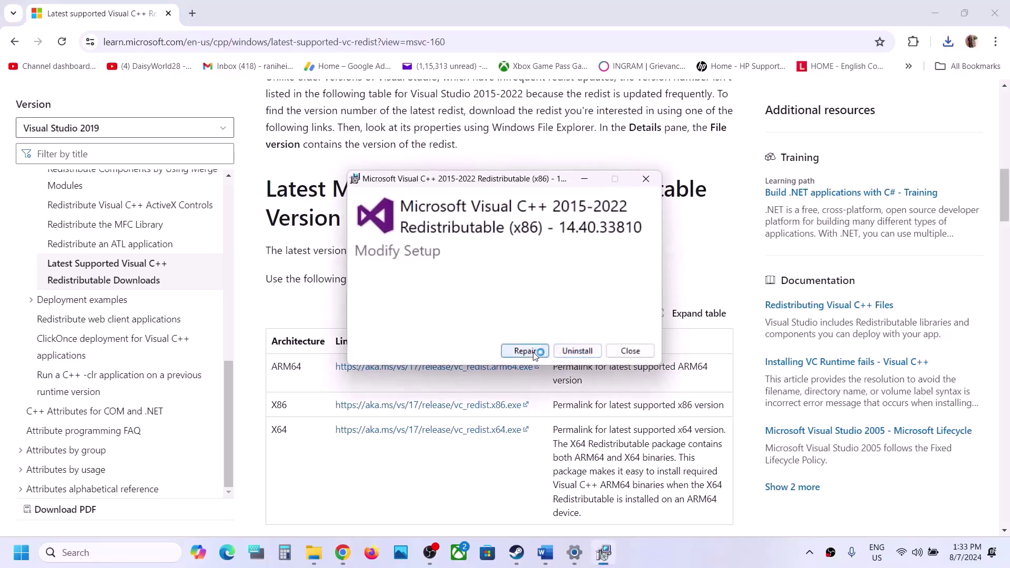
{"action": "left_click", "coordinate": [526, 351]}
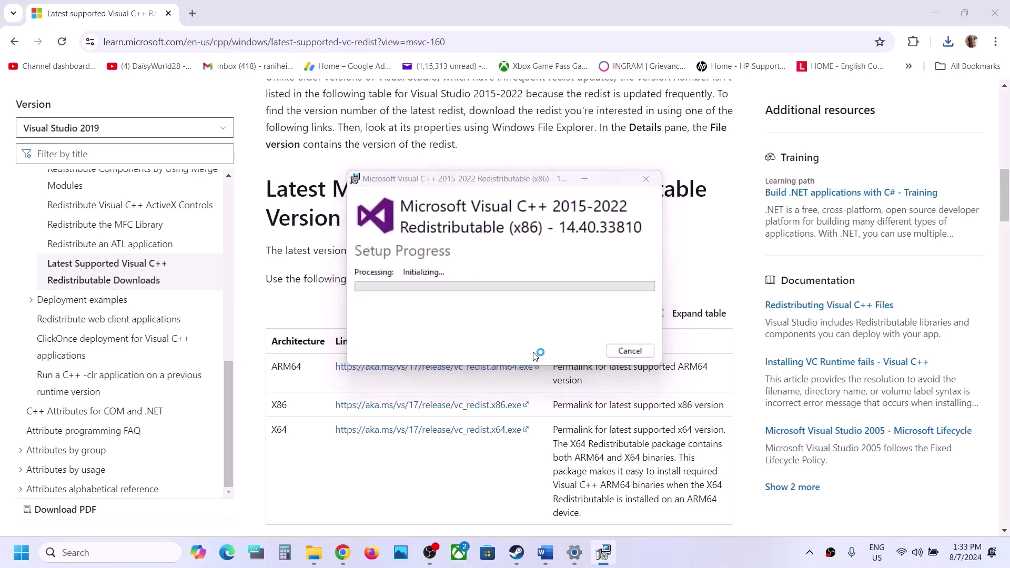
Step: Download the X64 Visual C++ redistributable, run its installer and start the repair
{"action": "double_click", "coordinate": [279, 428]}
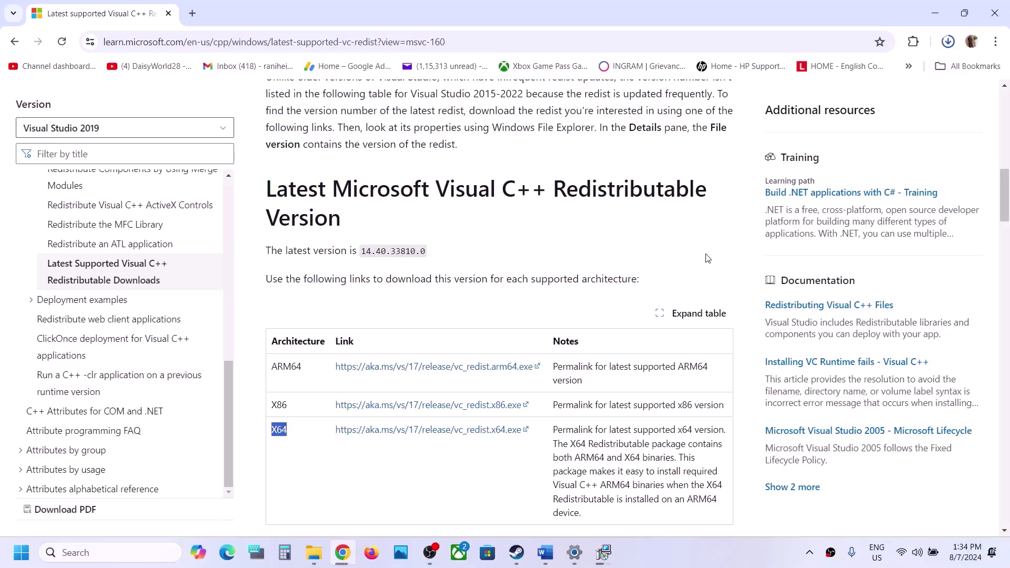
{"action": "left_click", "coordinate": [513, 430]}
{"action": "left_click", "coordinate": [921, 79]}
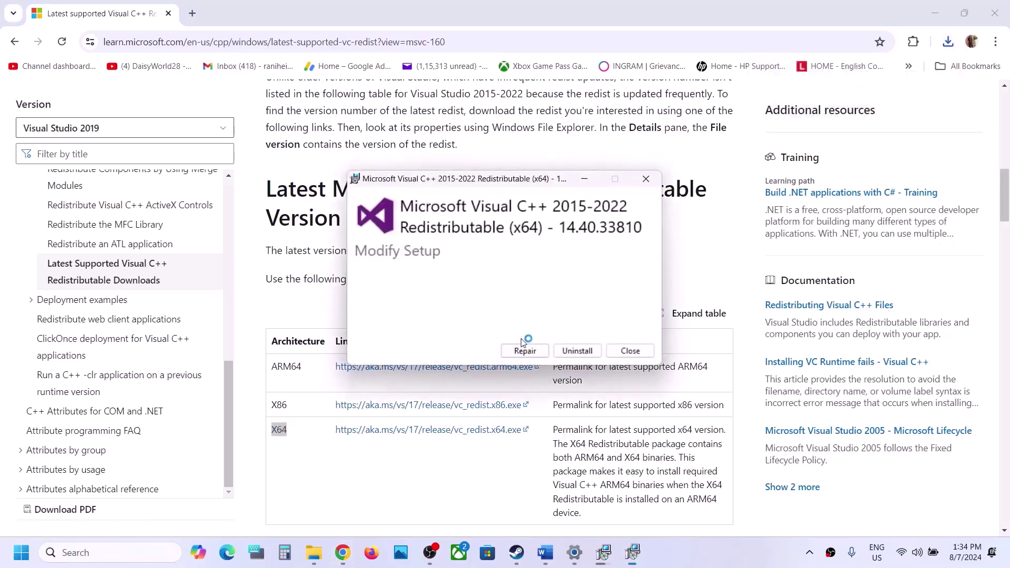
{"action": "left_click", "coordinate": [524, 350]}
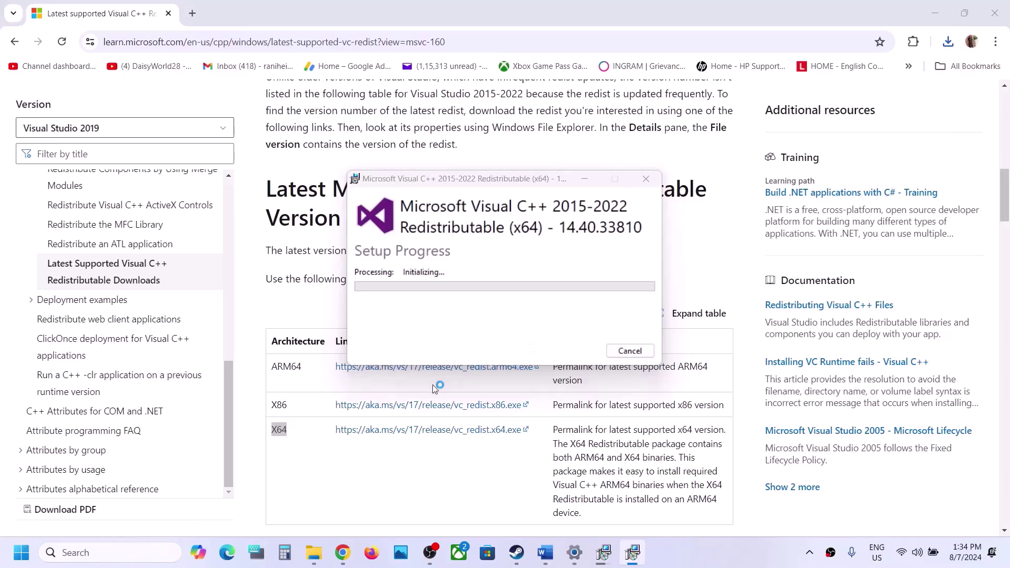
Step: Move the x86 and x64 redistributable setup windows apart and return focus to the Chrome download page
{"action": "left_click", "coordinate": [605, 554]}
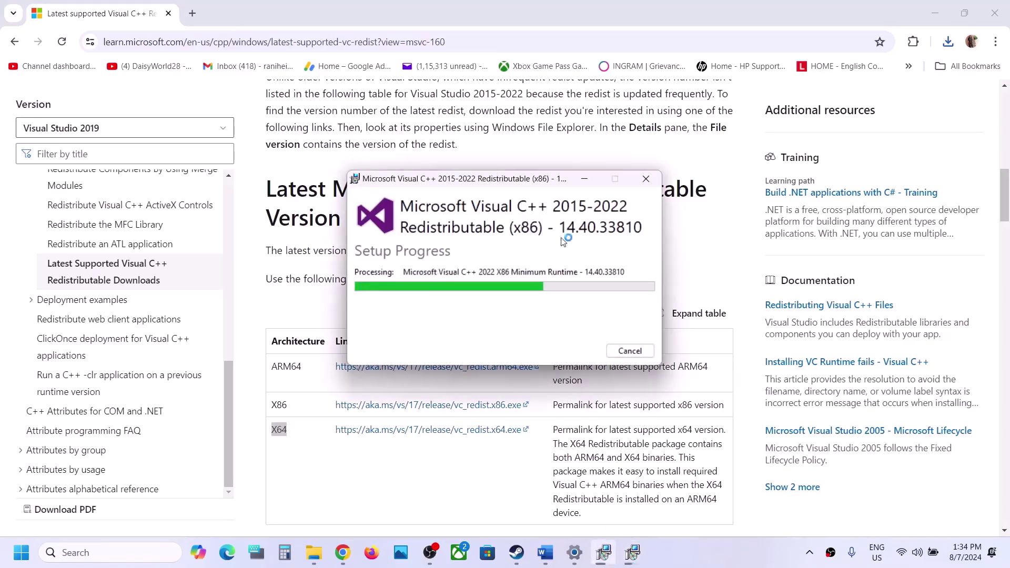
{"action": "left_click_drag", "start_coordinate": [550, 185], "coordinate": [284, 239]}
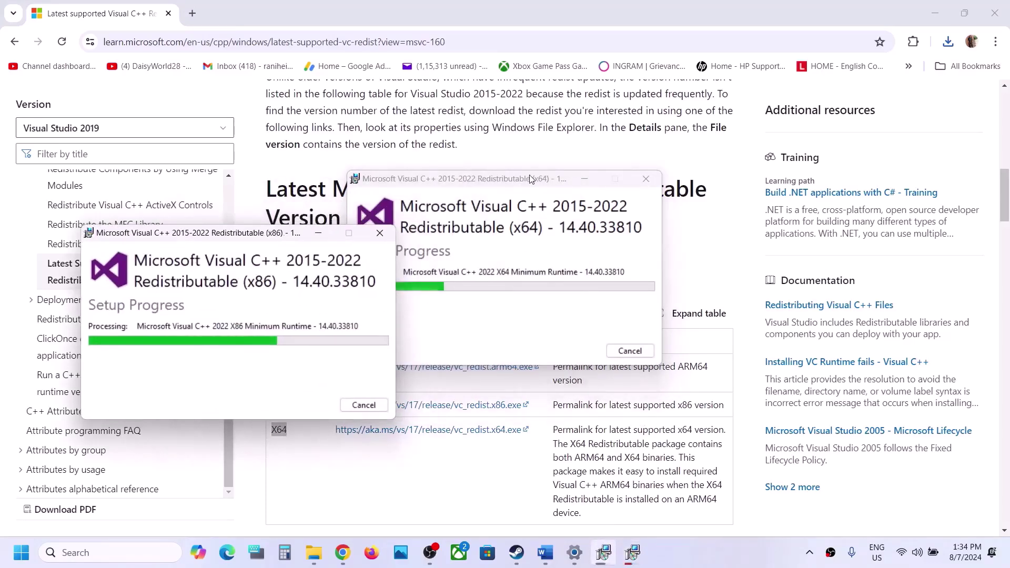
{"action": "left_click_drag", "start_coordinate": [505, 179], "coordinate": [697, 269]}
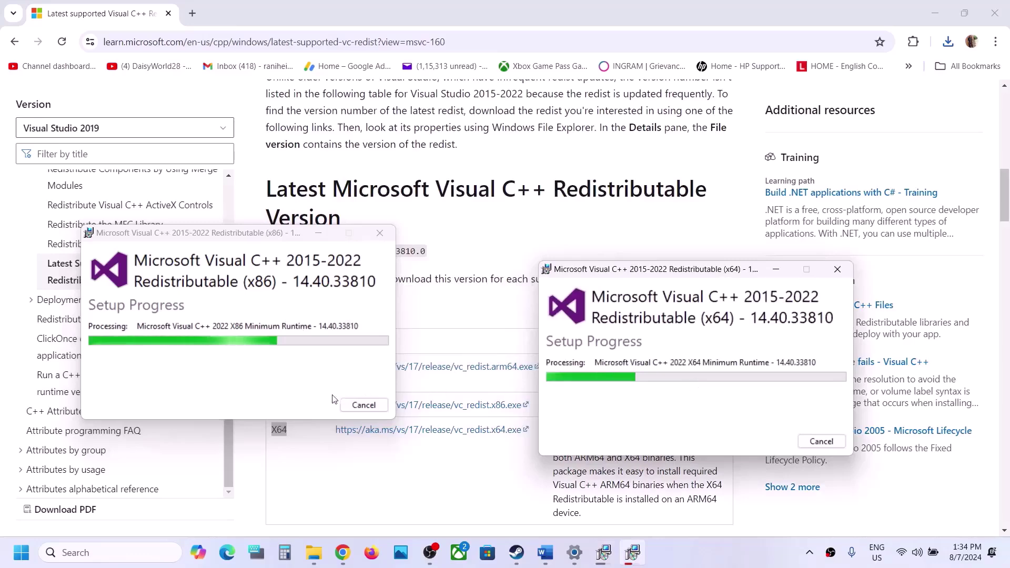
{"action": "left_click", "coordinate": [400, 489]}
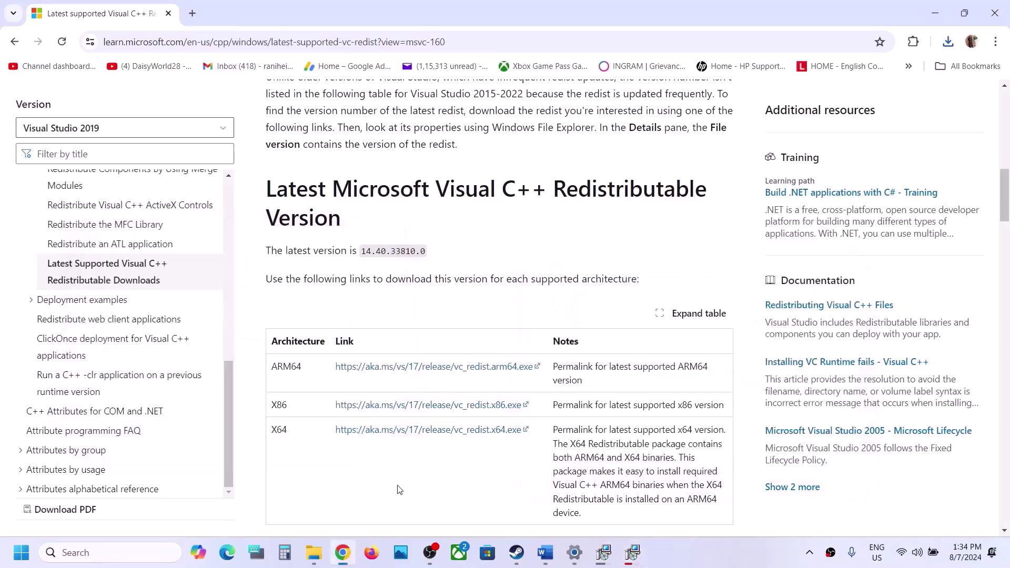
Step: View the computer's power options, dismiss them without restarting, and switch to the Speed Freeks library page in Steam
{"action": "left_click", "coordinate": [21, 552]}
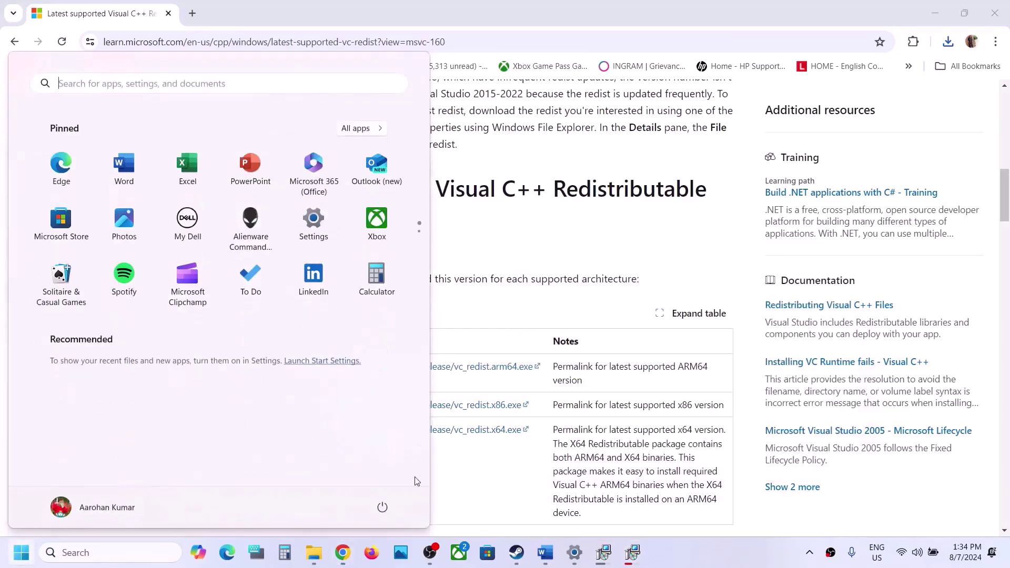
{"action": "left_click", "coordinate": [384, 506]}
{"action": "left_click", "coordinate": [485, 483]}
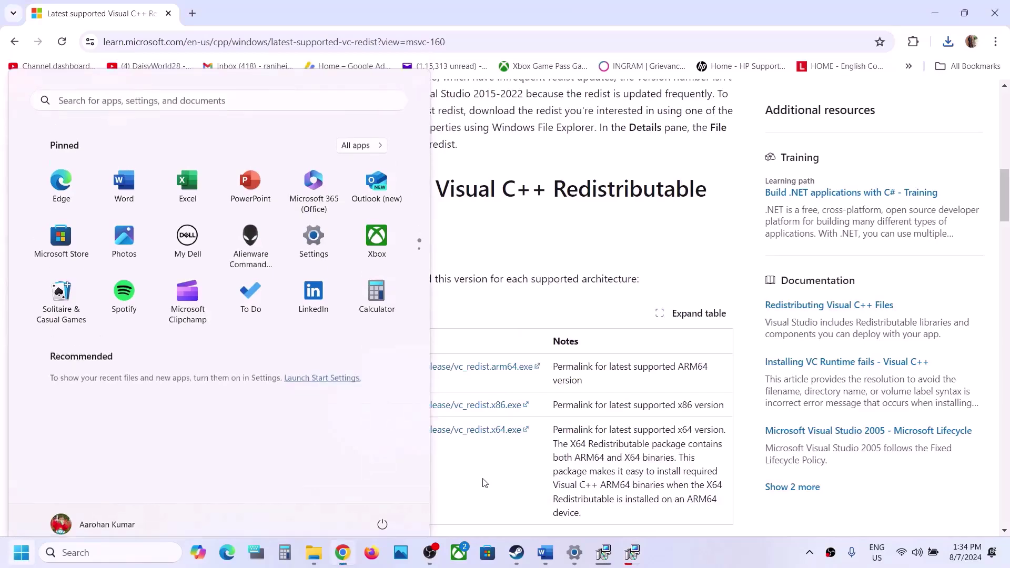
{"action": "left_click", "coordinate": [515, 552]}
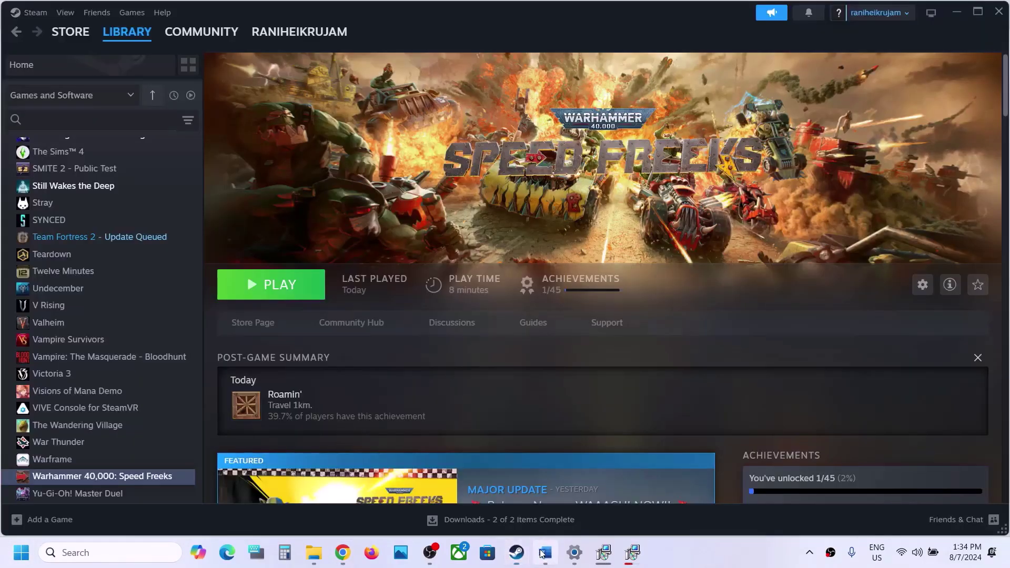
Step: Switch to the Word document and highlight the Step 11 text "Update your Windows"
{"action": "left_click", "coordinate": [545, 552]}
{"action": "scroll", "coordinate": [208, 355], "scroll_direction": "down", "scroll_amount": 2}
{"action": "left_click_drag", "start_coordinate": [209, 355], "coordinate": [499, 357]}
Step: Switch to Windows Settings and check for updates in Windows Update
{"action": "key", "text": "alt+Tab"}
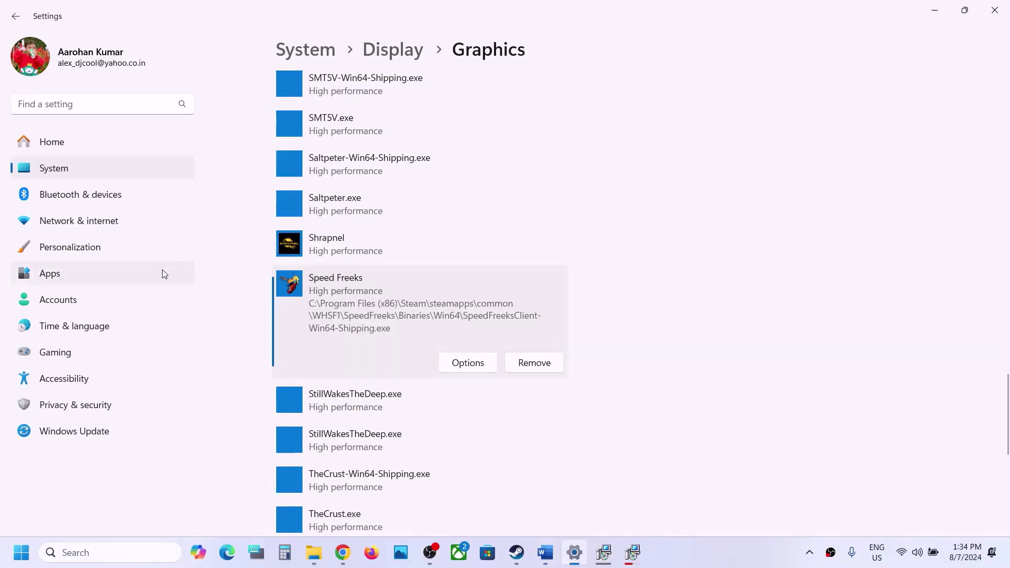
{"action": "left_click", "coordinate": [46, 430]}
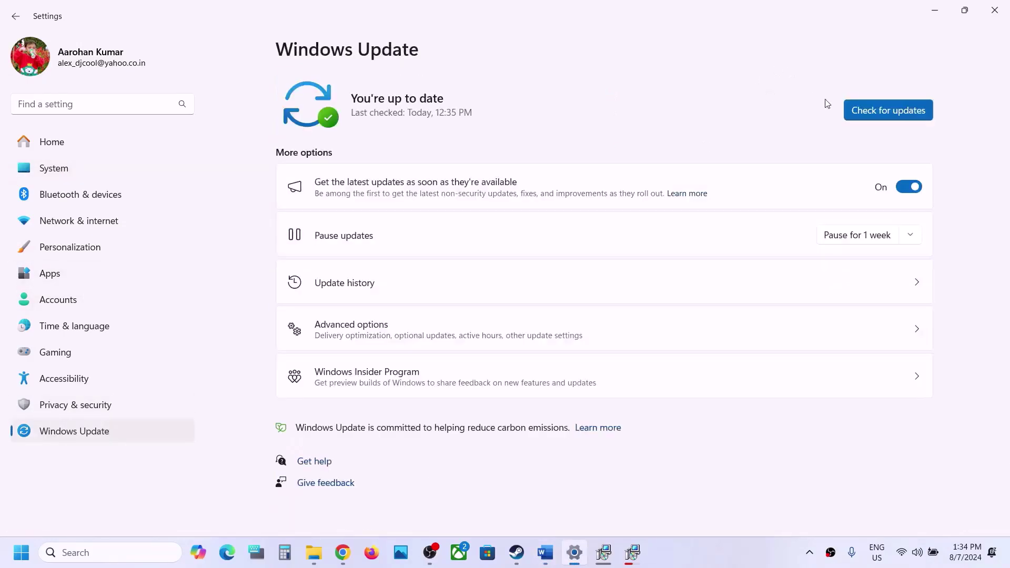
{"action": "left_click", "coordinate": [855, 113]}
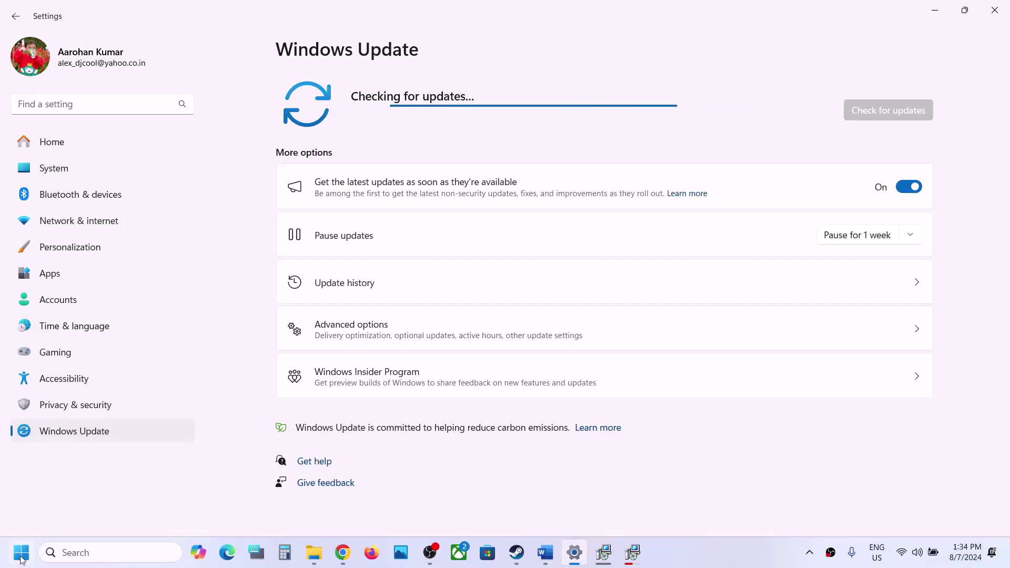
Step: Look at the Restart option in the computer's power choices without using it, and return to Steam
{"action": "key", "text": "super"}
{"action": "left_click", "coordinate": [383, 505]}
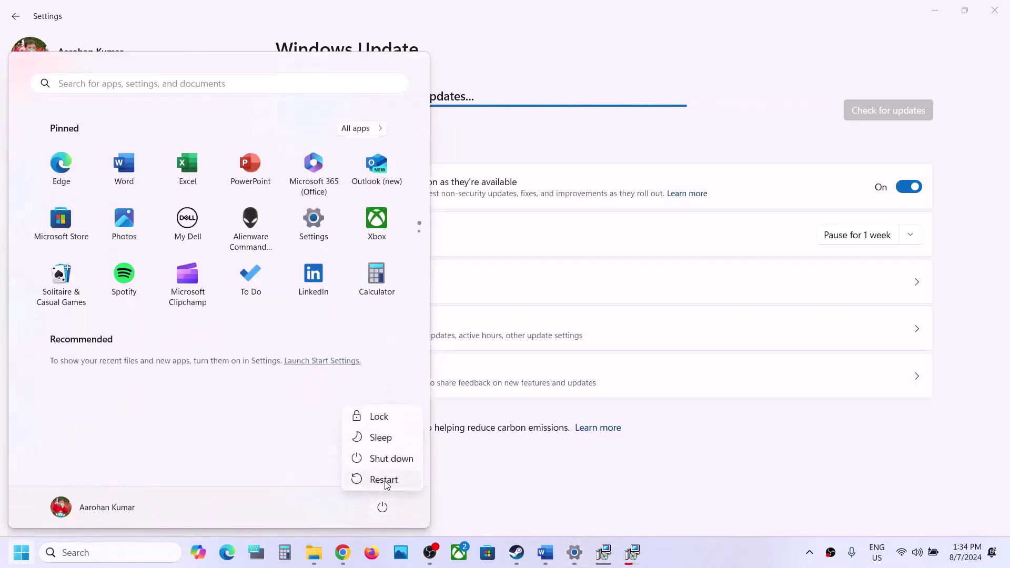
{"action": "left_click", "coordinate": [518, 557]}
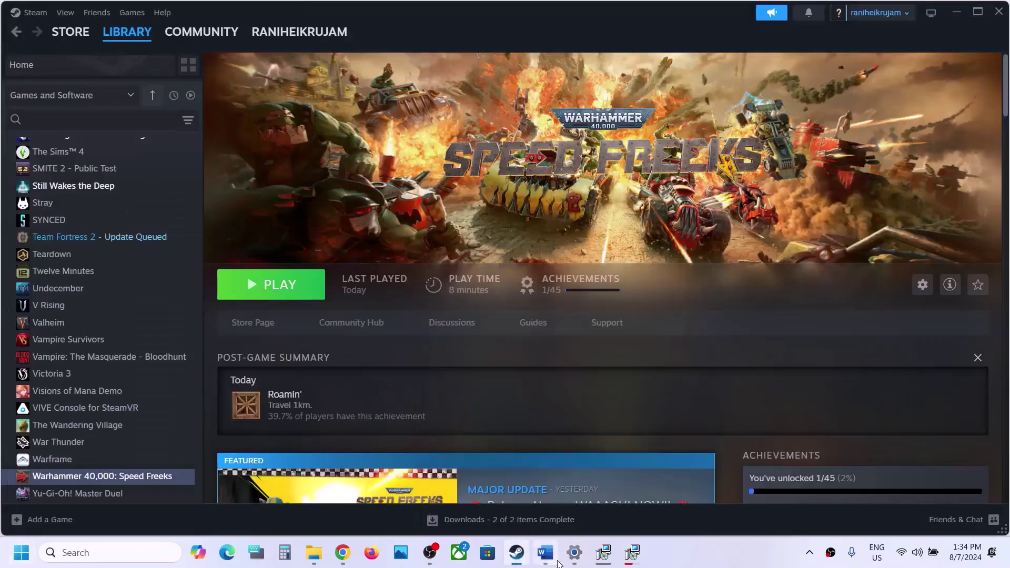
Step: Switch to the Word document and highlight the Step 12 heading about increasing the virtual memory
{"action": "left_click", "coordinate": [545, 552]}
{"action": "scroll", "coordinate": [390, 395], "scroll_direction": "down", "scroll_amount": 3}
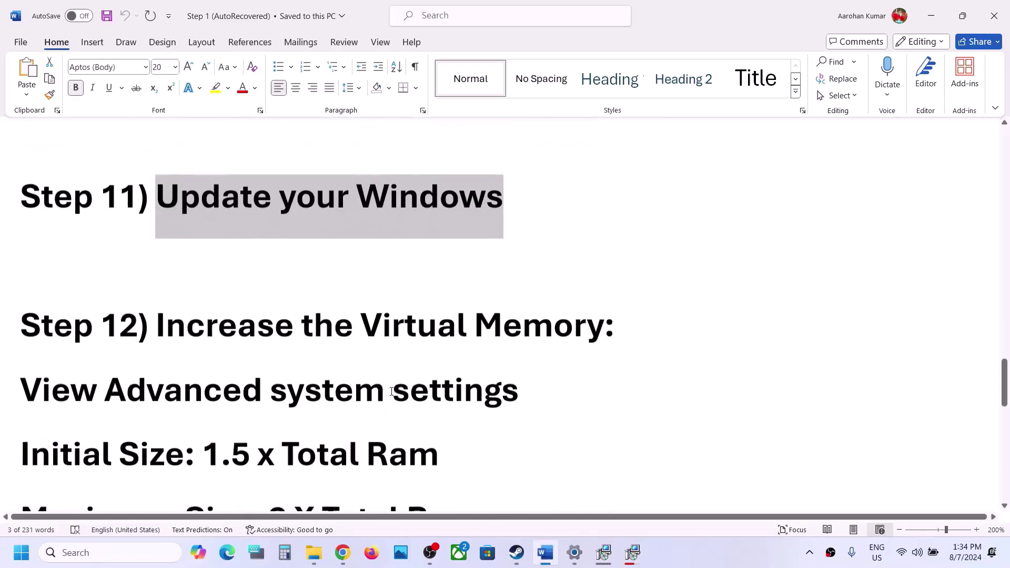
{"action": "left_click_drag", "start_coordinate": [185, 322], "coordinate": [474, 327]}
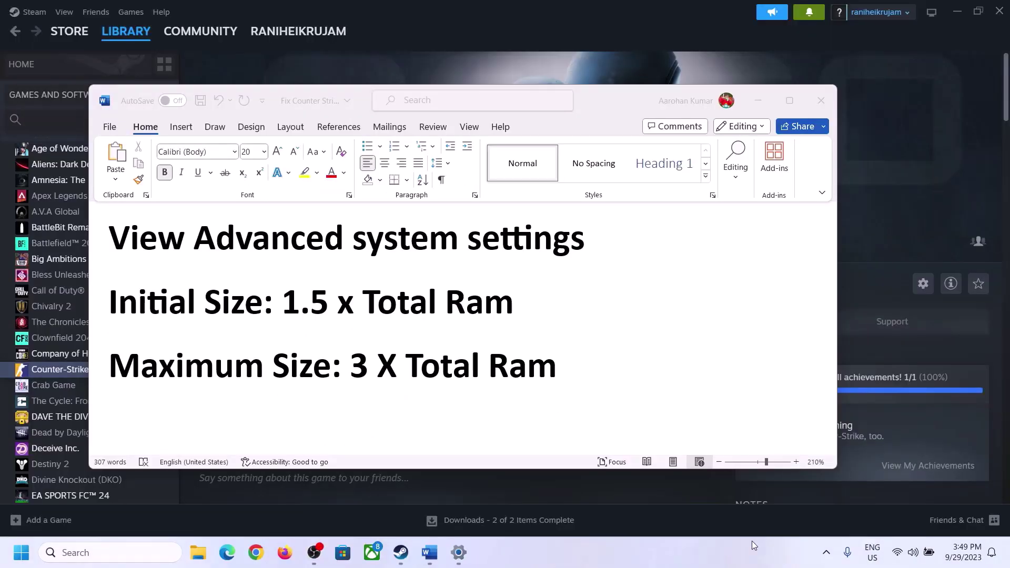
Step: Select "View Advanced system settings" in the document, search Windows for that phrase and open the matching Control Panel item
{"action": "left_click", "coordinate": [120, 242]}
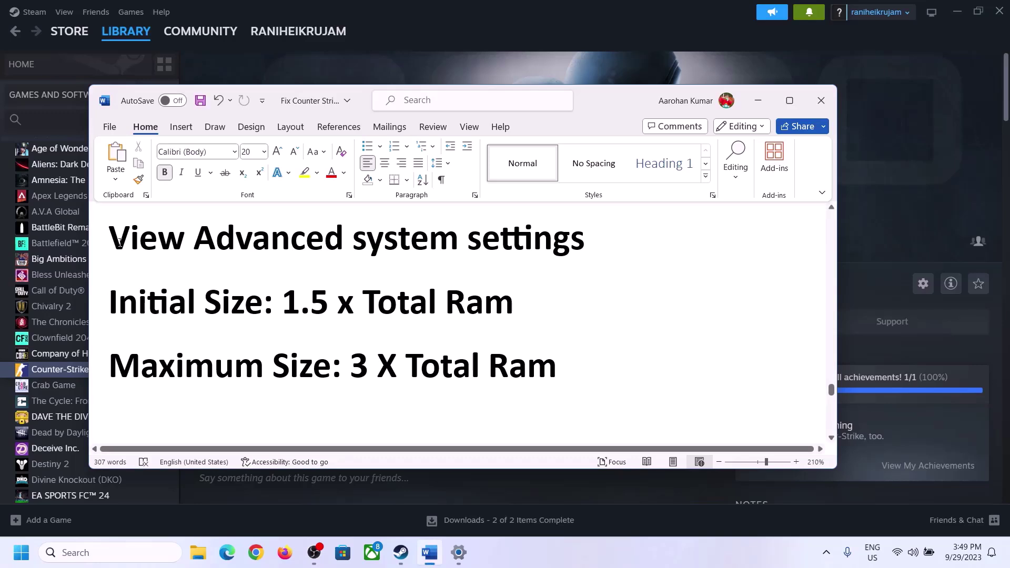
{"action": "left_click_drag", "start_coordinate": [120, 242], "coordinate": [550, 256]}
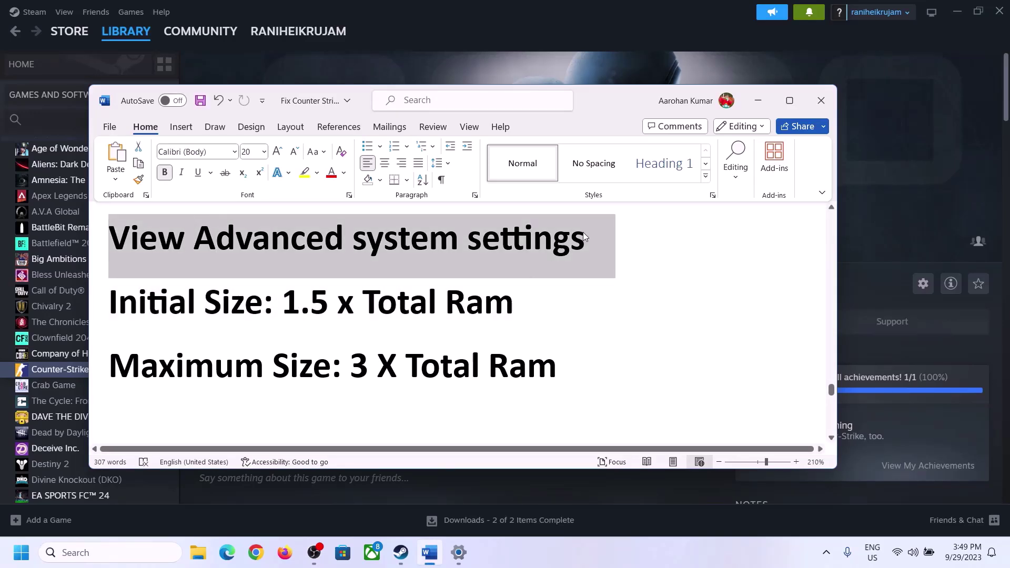
{"action": "left_click", "coordinate": [121, 552]}
{"action": "type", "text": "View Advanced system settings"}
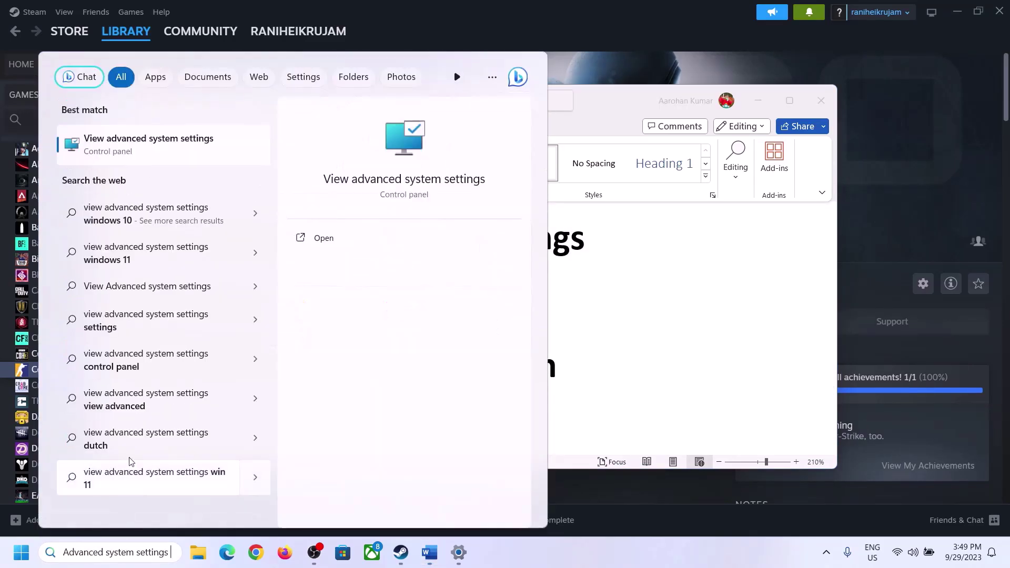
{"action": "left_click", "coordinate": [141, 154]}
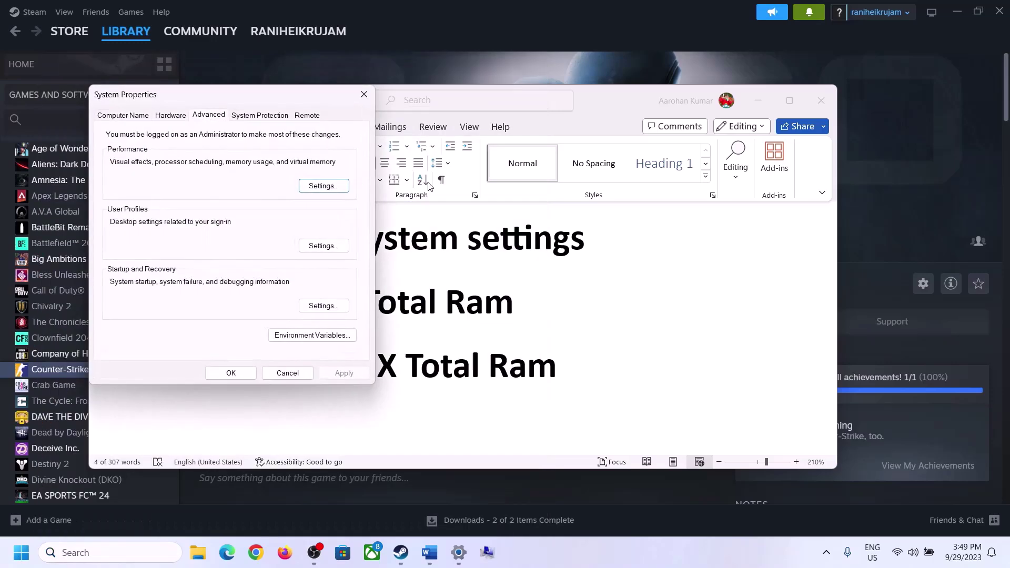
Step: Open the Virtual Memory settings from the advanced performance options and turn off automatic paging file management for all drives
{"action": "left_click_drag", "start_coordinate": [205, 102], "coordinate": [451, 183]}
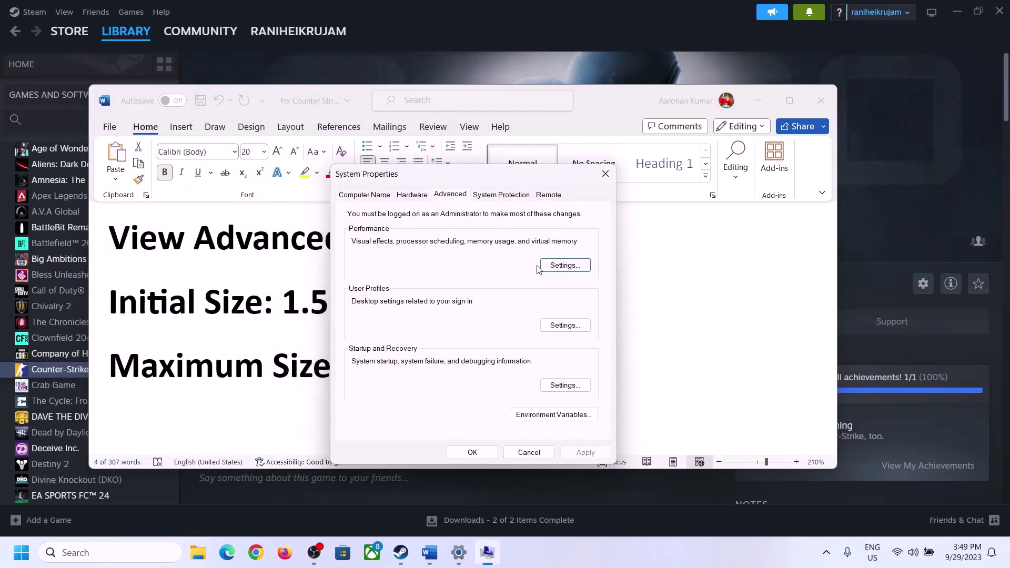
{"action": "left_click", "coordinate": [566, 266]}
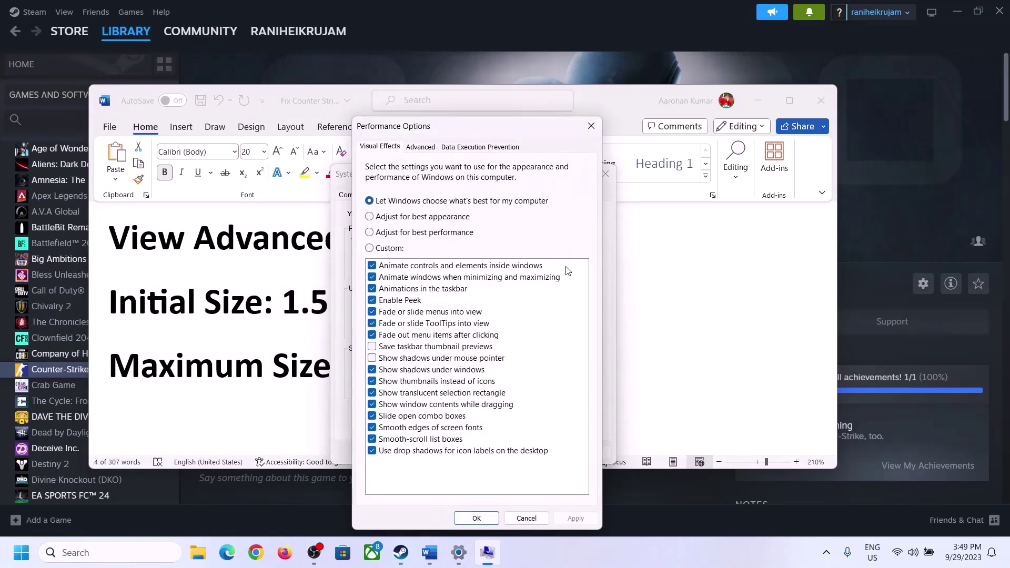
{"action": "left_click", "coordinate": [423, 148]}
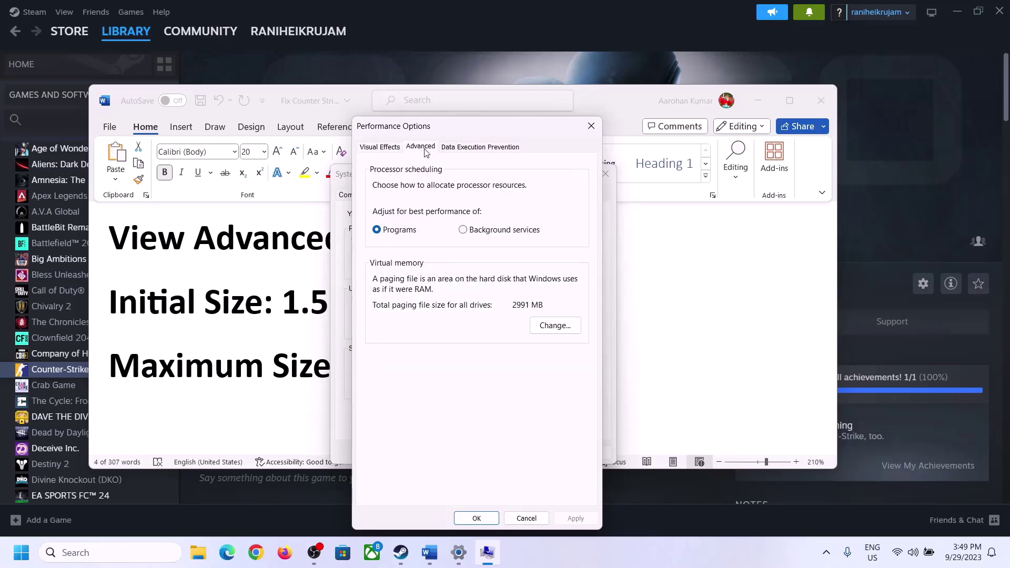
{"action": "left_click", "coordinate": [552, 324]}
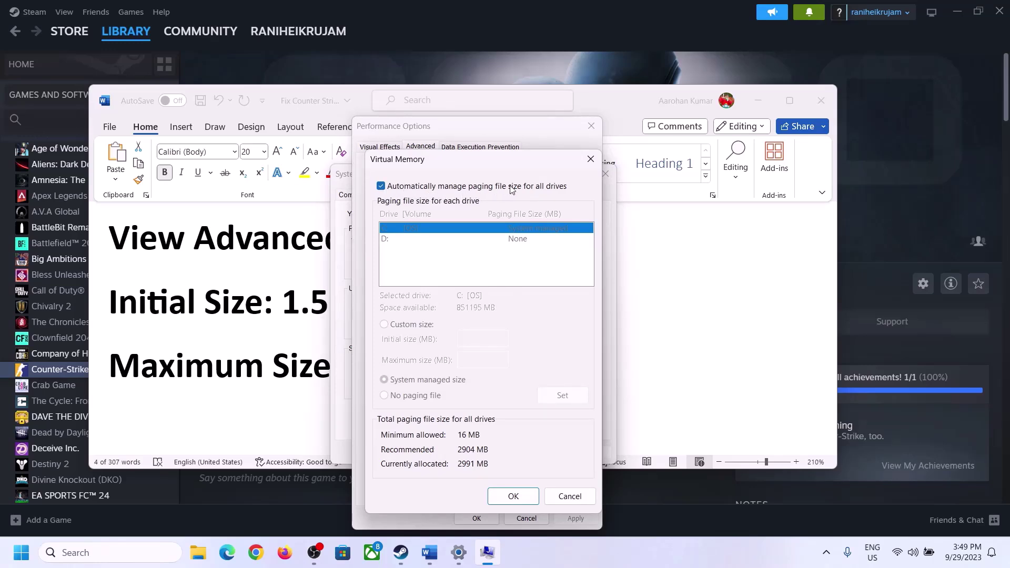
{"action": "left_click", "coordinate": [380, 185]}
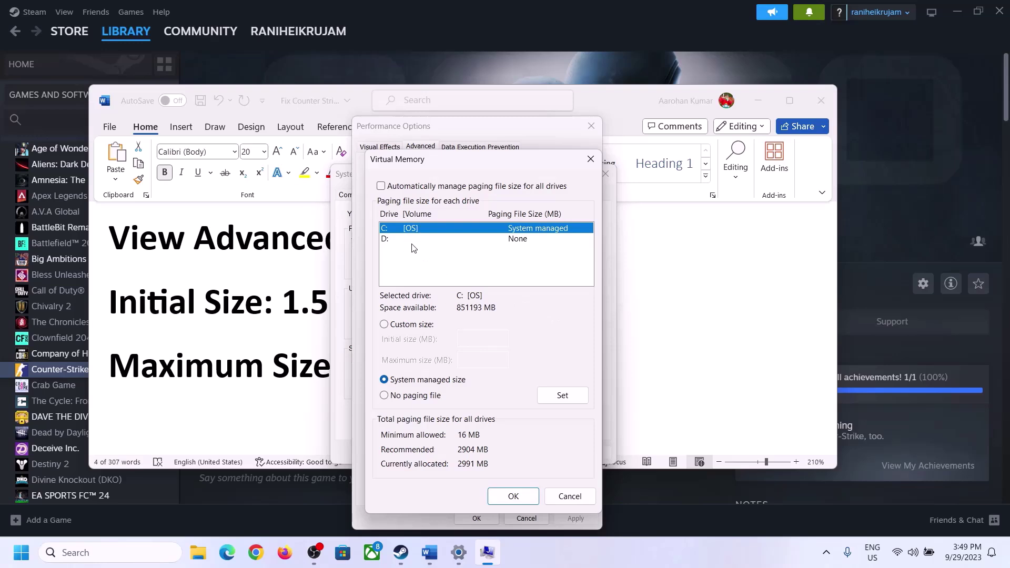
Step: Choose a custom paging file size for drive C and highlight the document's "1.5 x Total Ram" formula for the initial size
{"action": "left_click", "coordinate": [384, 325]}
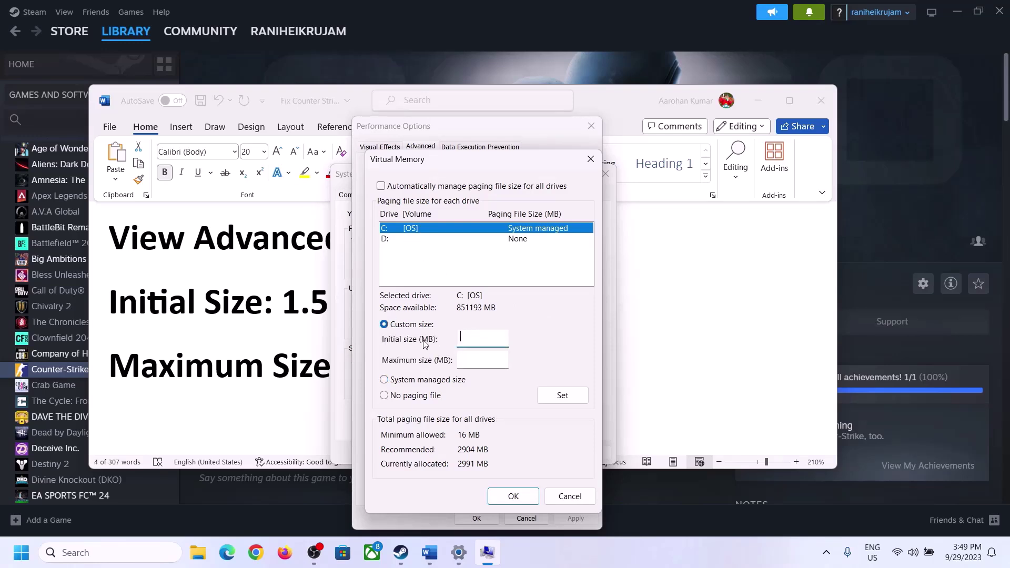
{"action": "left_click", "coordinate": [279, 315]}
{"action": "left_click_drag", "start_coordinate": [303, 301], "coordinate": [469, 315]}
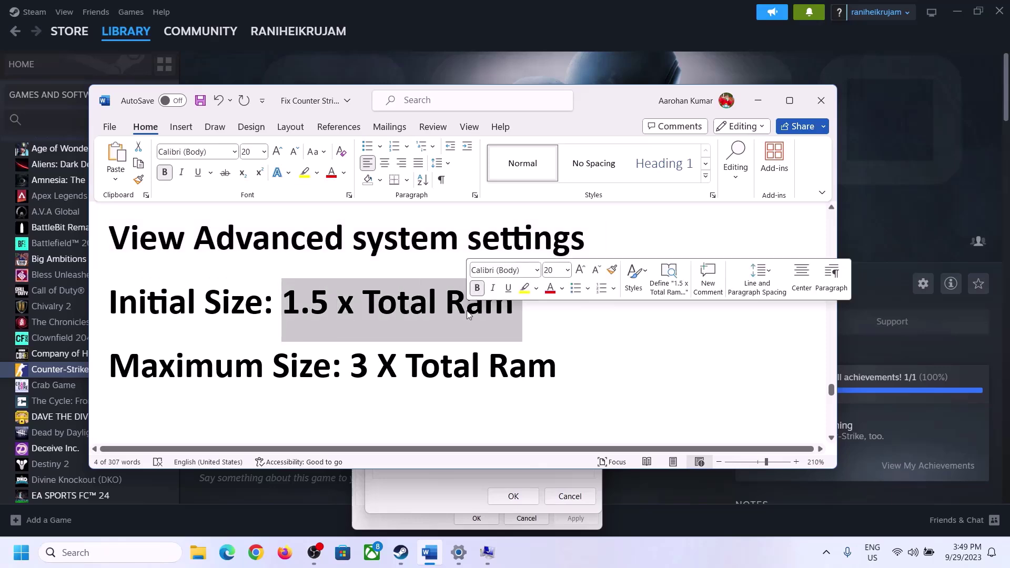
Step: Open the System About page in Settings and highlight the installed RAM figure under Device specifications
{"action": "left_click", "coordinate": [459, 554]}
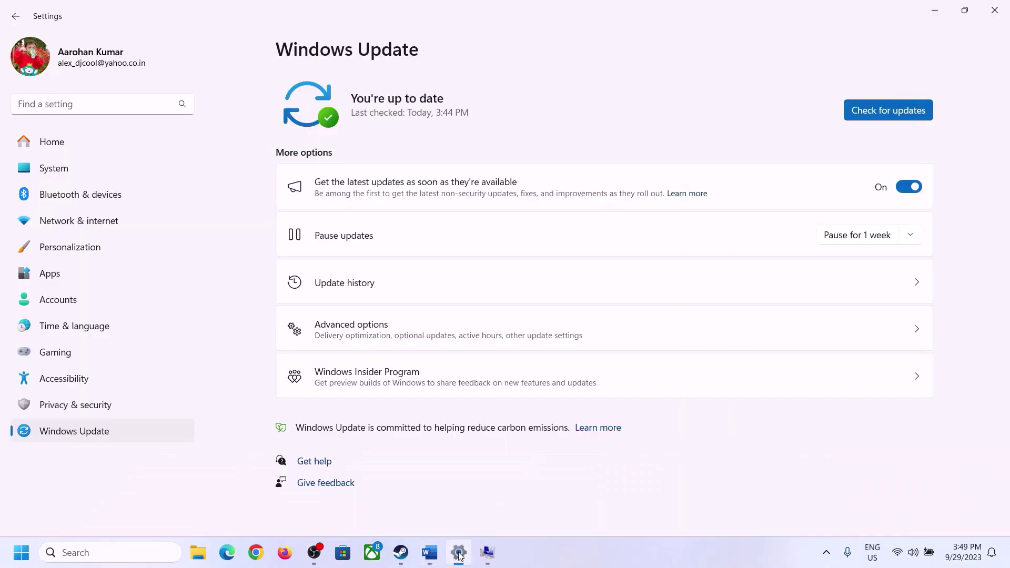
{"action": "left_click", "coordinate": [46, 171]}
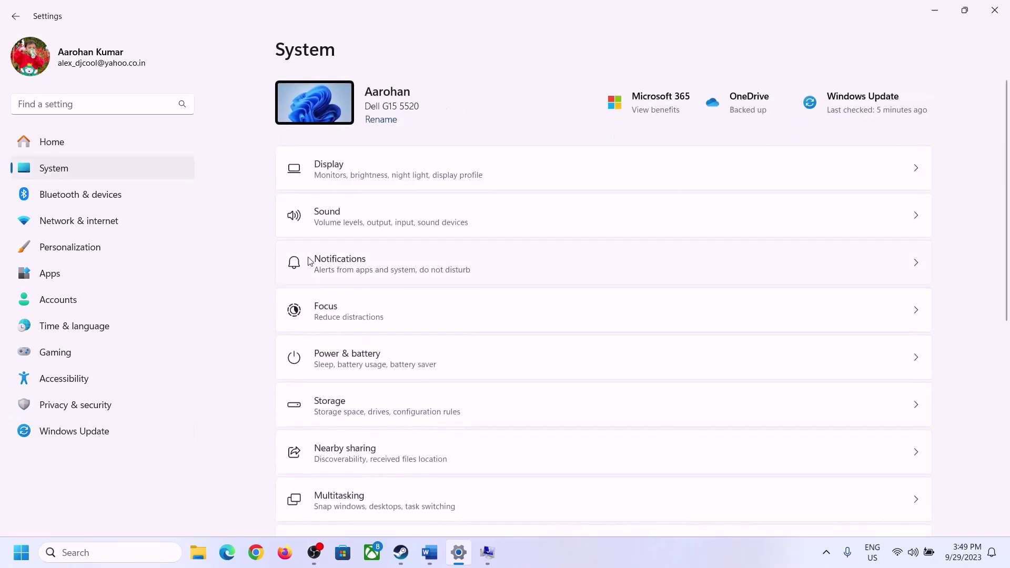
{"action": "scroll", "coordinate": [364, 430], "scroll_direction": "down", "scroll_amount": 6}
{"action": "left_click", "coordinate": [330, 498]}
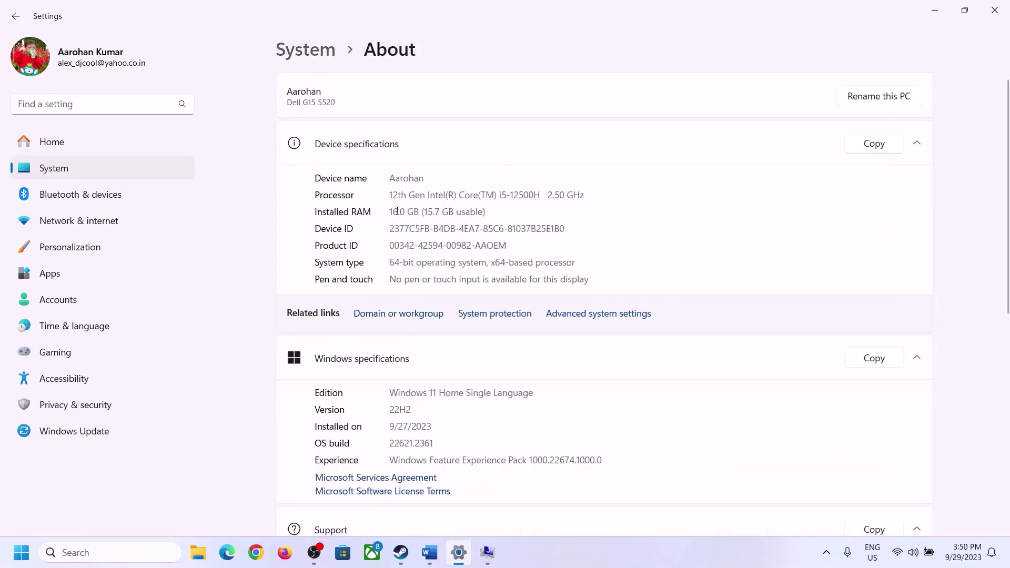
{"action": "left_click_drag", "start_coordinate": [397, 211], "coordinate": [386, 214]}
{"action": "left_click", "coordinate": [406, 213]}
{"action": "left_click_drag", "start_coordinate": [398, 210], "coordinate": [384, 211]}
Step: Return to the Virtual Memory settings, launch Calculator with the calc command and place it beside them
{"action": "left_click", "coordinate": [484, 551]}
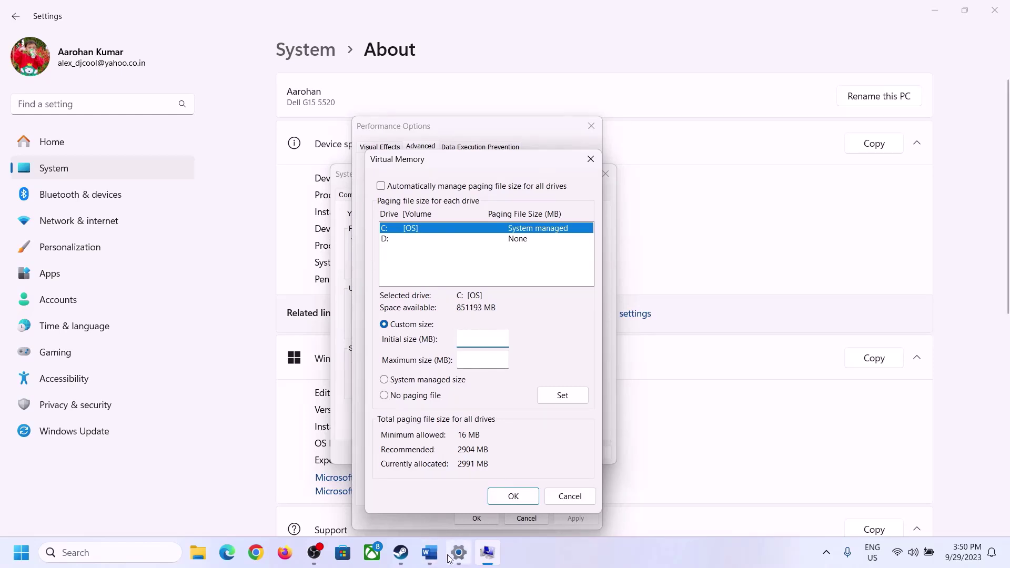
{"action": "mouse_move", "coordinate": [453, 484]}
{"action": "key", "text": "super+r"}
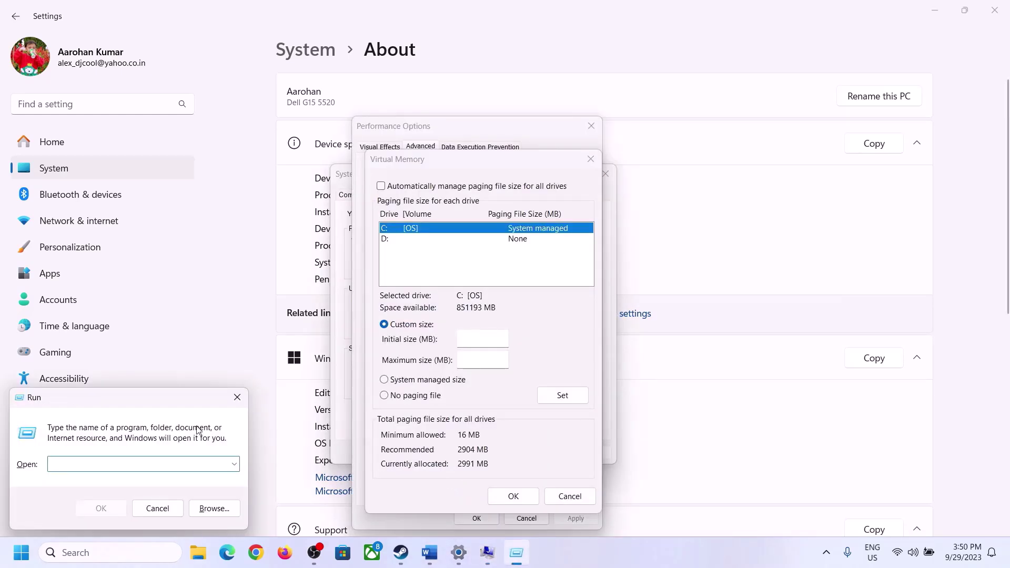
{"action": "type", "text": "calc"}
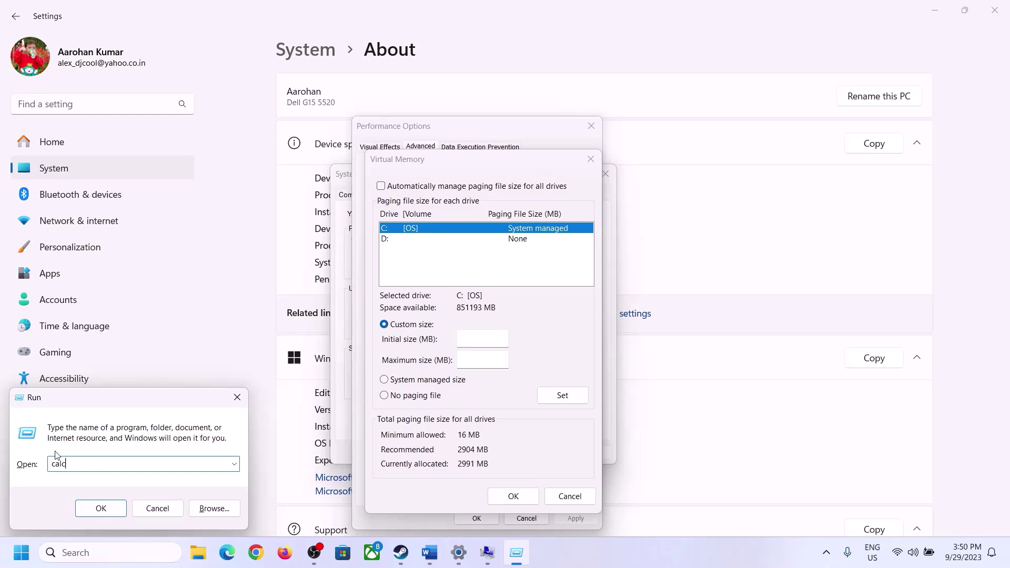
{"action": "left_click", "coordinate": [99, 508]}
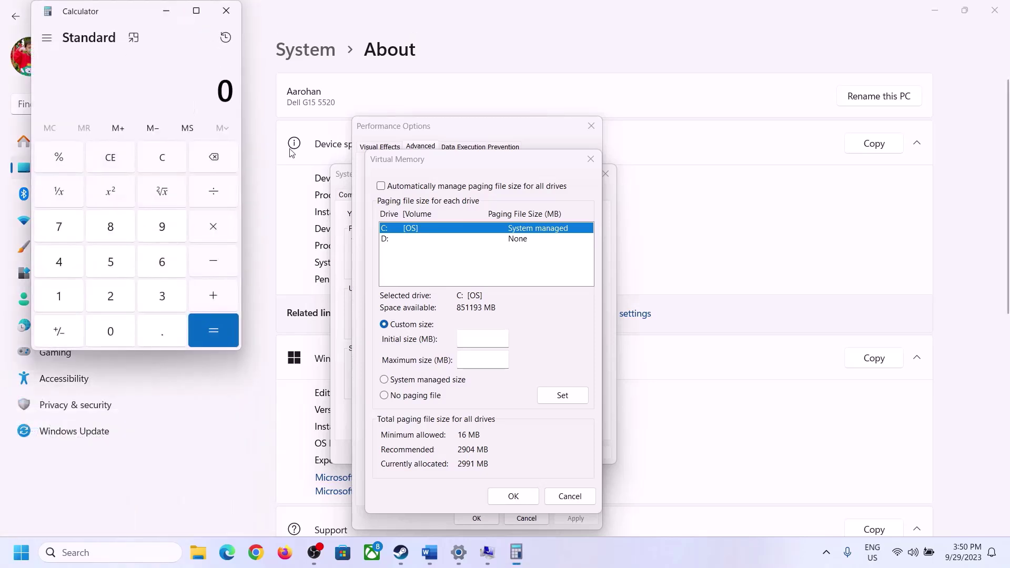
{"action": "left_click_drag", "start_coordinate": [132, 25], "coordinate": [742, 178]}
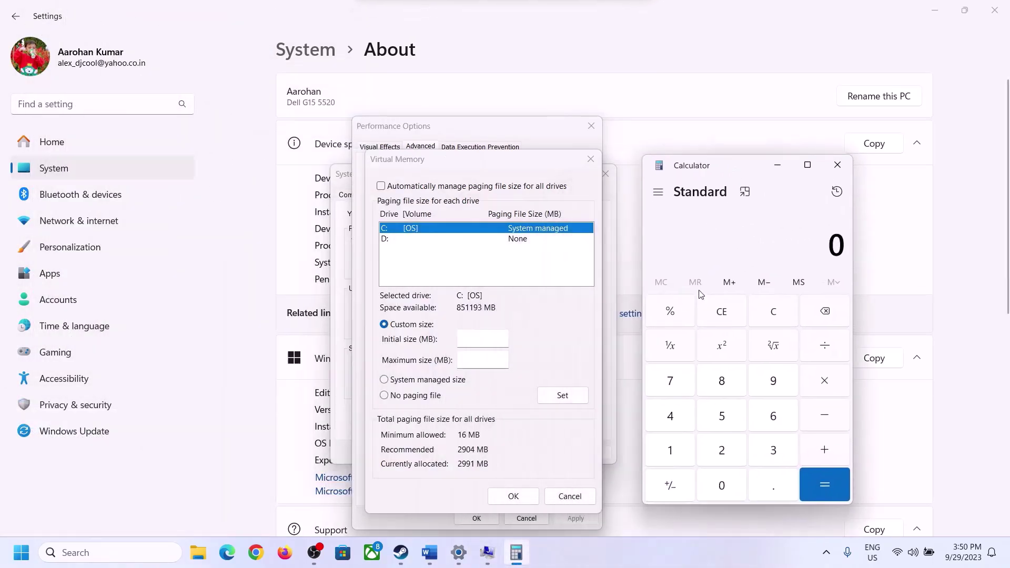
Step: Check the size formulas in the Word document and calculate 16 × 1024 in Calculator to convert the RAM to megabytes
{"action": "left_click", "coordinate": [428, 560]}
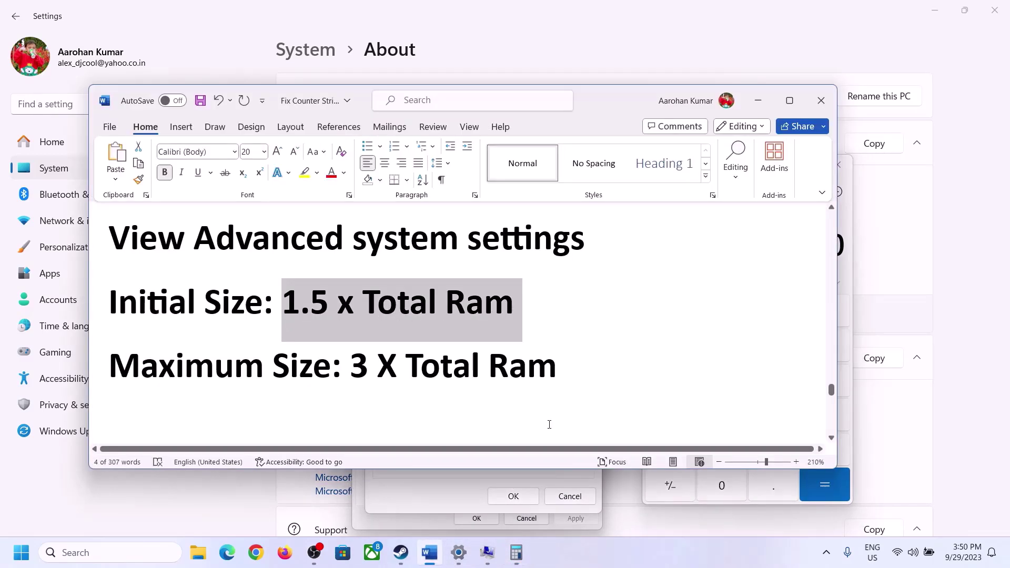
{"action": "left_click", "coordinate": [516, 552]}
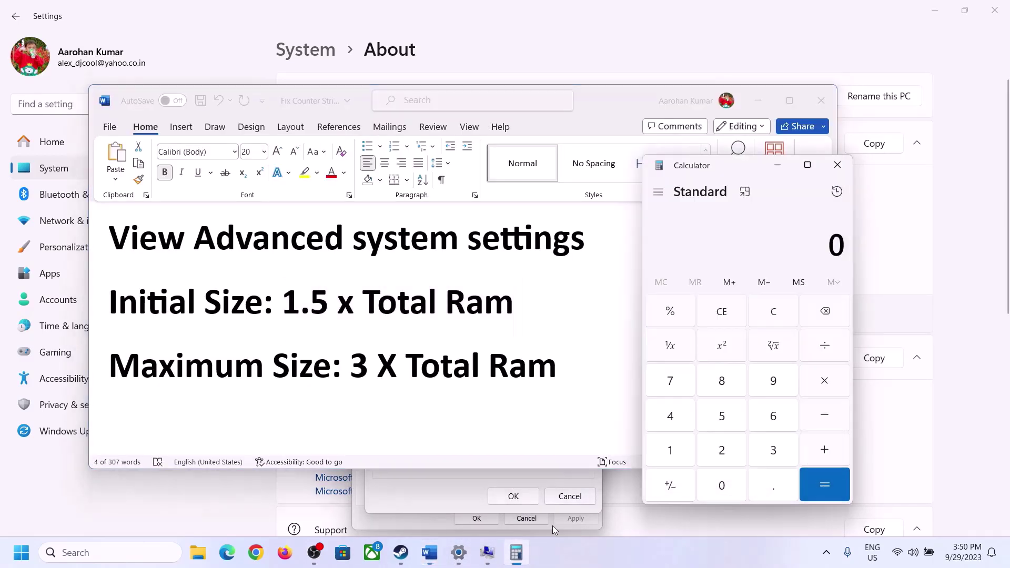
{"action": "left_click", "coordinate": [672, 453]}
{"action": "left_click", "coordinate": [769, 424]}
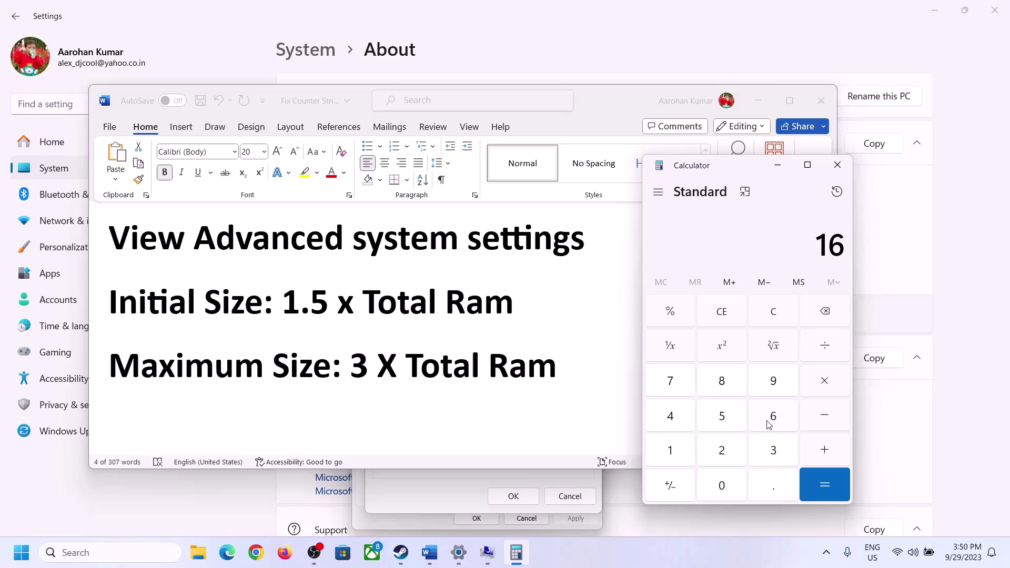
{"action": "left_click", "coordinate": [777, 323]}
{"action": "left_click", "coordinate": [678, 452]}
{"action": "left_click", "coordinate": [757, 423]}
{"action": "left_click", "coordinate": [824, 389]}
{"action": "left_click", "coordinate": [670, 457]}
{"action": "left_click", "coordinate": [723, 490]}
{"action": "left_click", "coordinate": [721, 451]}
{"action": "left_click", "coordinate": [677, 420]}
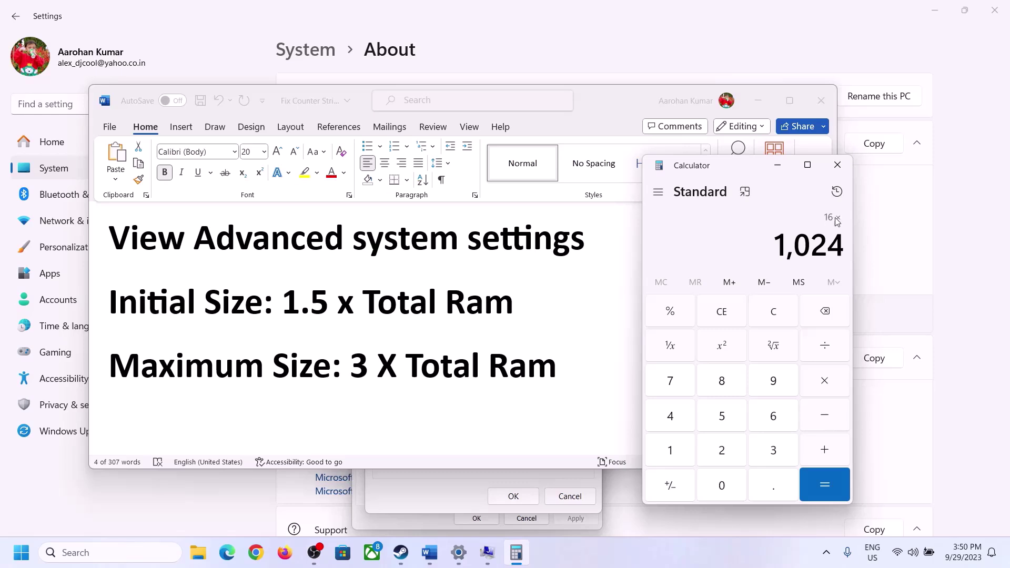
{"action": "left_click", "coordinate": [823, 484]}
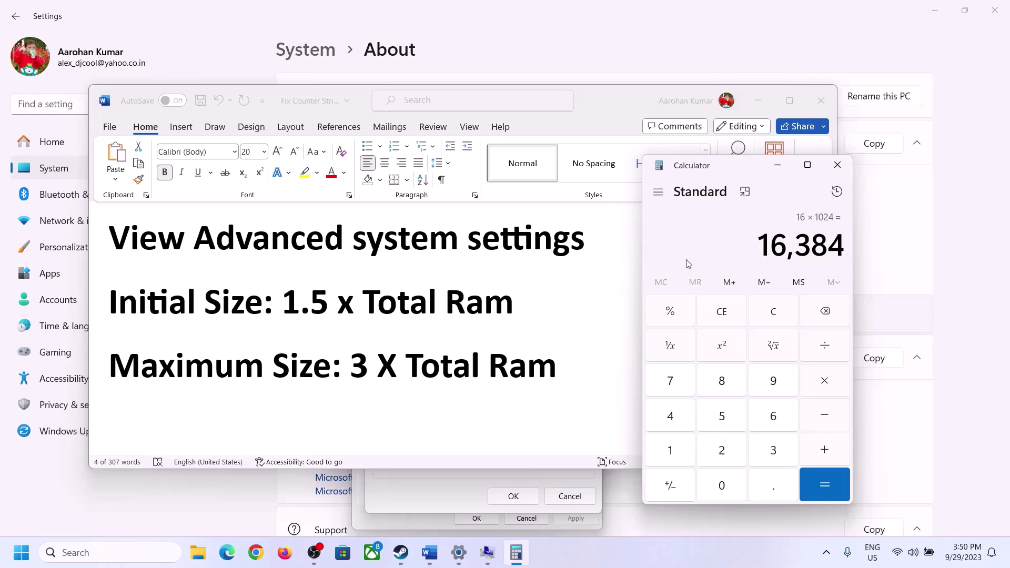
Step: Multiply the calculated RAM size by 1.5 for the initial paging file size
{"action": "left_click", "coordinate": [824, 381]}
{"action": "left_click", "coordinate": [683, 455]}
{"action": "left_click", "coordinate": [771, 497]}
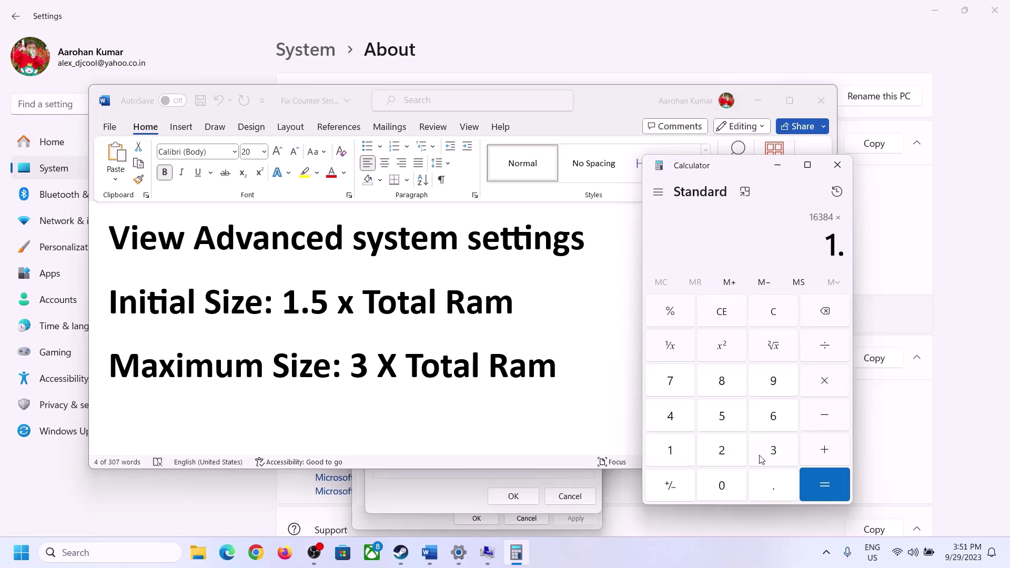
{"action": "left_click", "coordinate": [722, 417]}
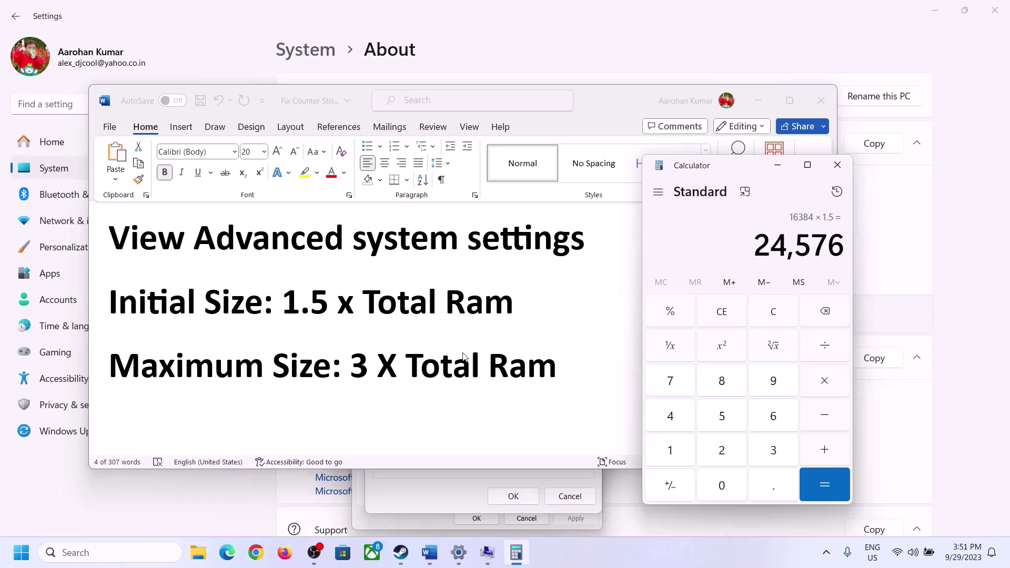
Step: Set the initial paging file size of drive C to 24576 MB and make the maximum size ready for entry
{"action": "left_click", "coordinate": [467, 473]}
{"action": "left_click", "coordinate": [477, 340]}
{"action": "type", "text": "2"}
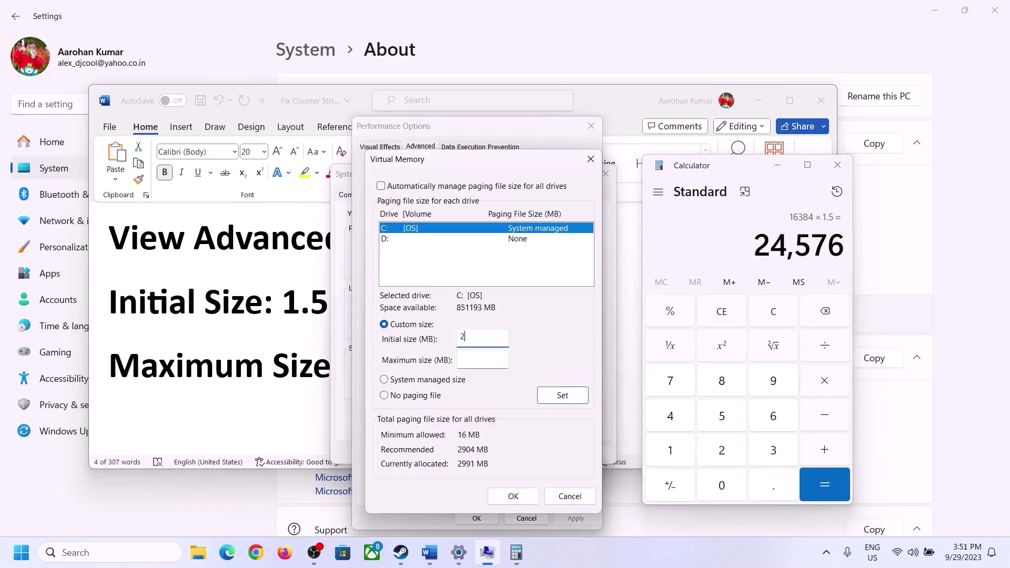
{"action": "type", "text": "4576"}
{"action": "left_click", "coordinate": [505, 358]}
Step: Check the maximum size formula in the document, clear Calculator and review the installed RAM in Settings
{"action": "left_click", "coordinate": [288, 369]}
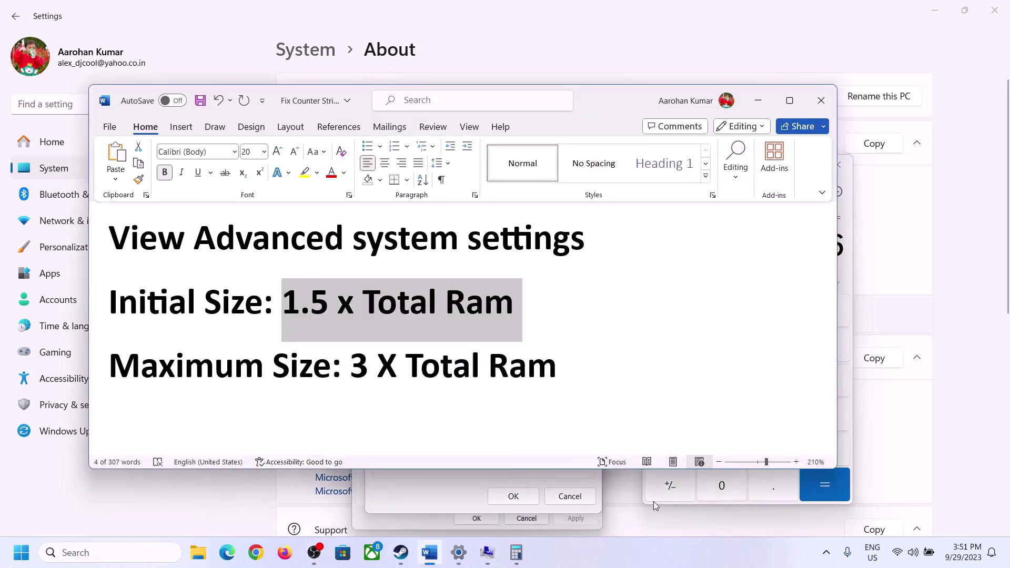
{"action": "left_click", "coordinate": [844, 272]}
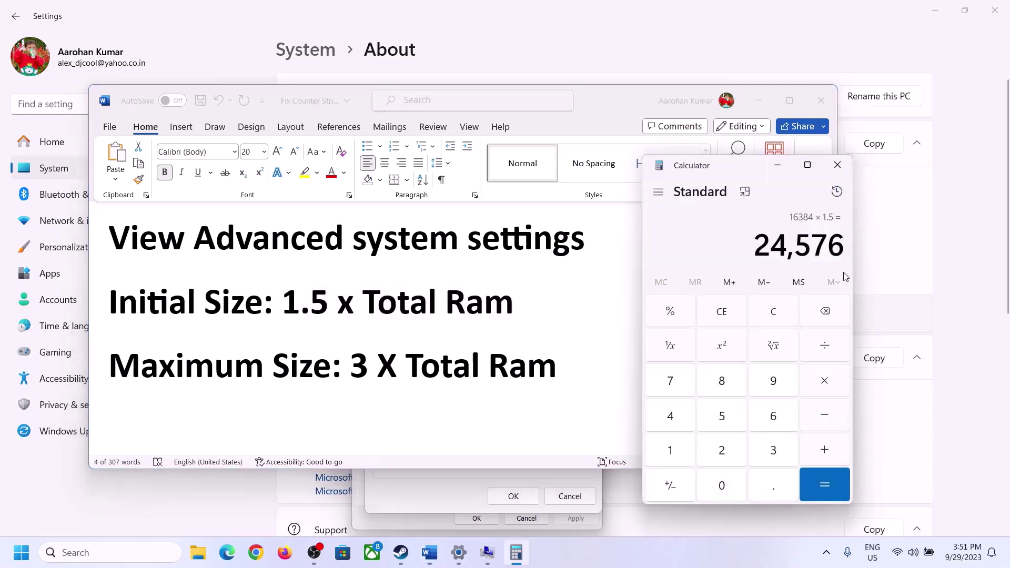
{"action": "left_click", "coordinate": [782, 311]}
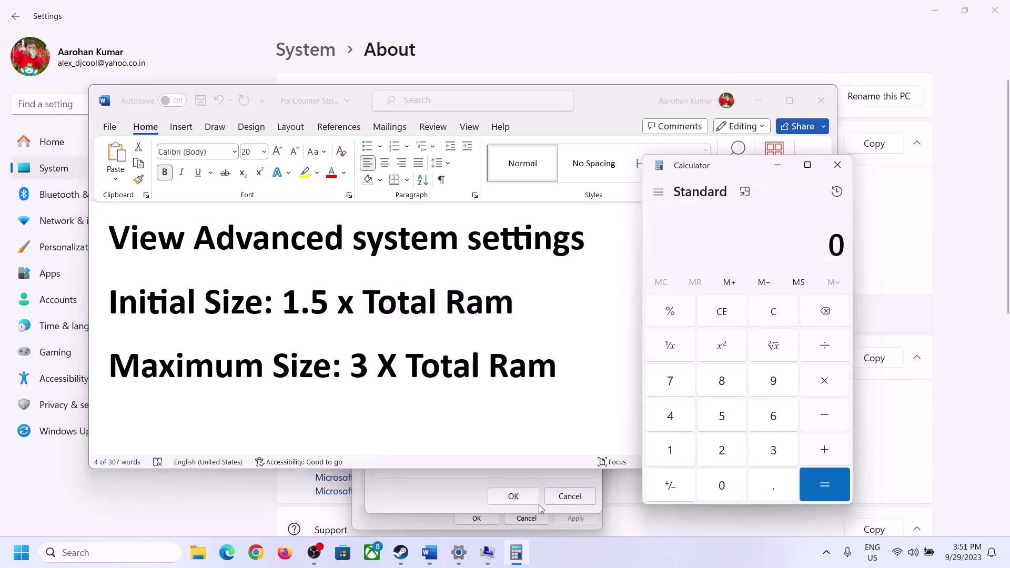
{"action": "left_click", "coordinate": [459, 552]}
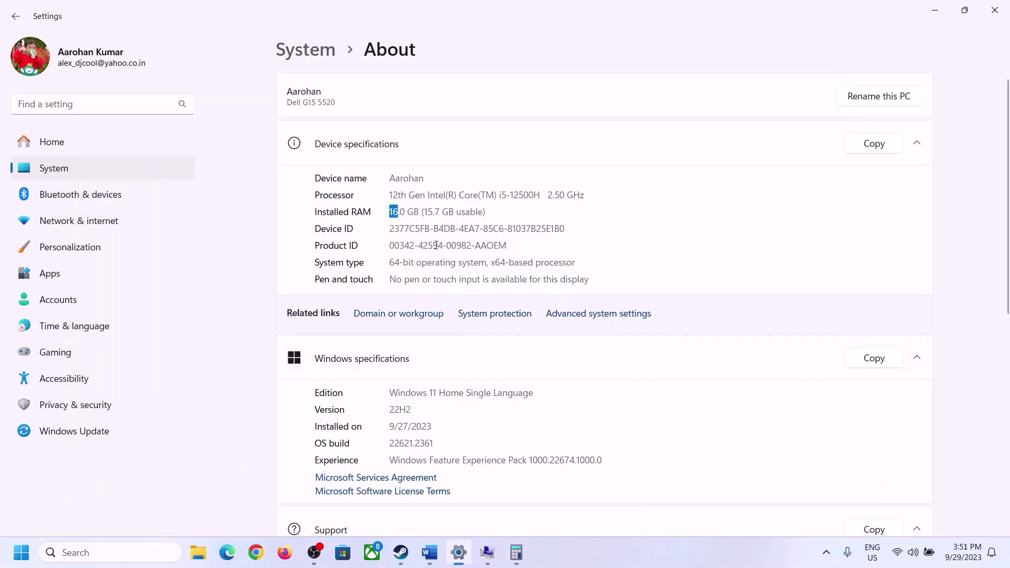
{"action": "left_click", "coordinate": [516, 552]}
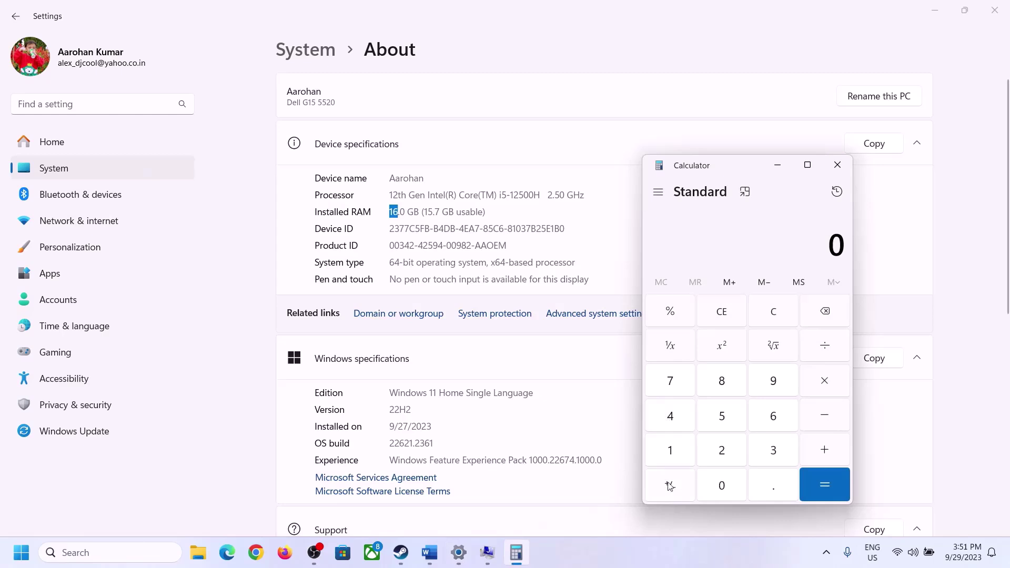
Step: Calculate 16 × 1024 again in Calculator as the basis for the maximum size
{"action": "left_click", "coordinate": [681, 447]}
{"action": "left_click", "coordinate": [771, 417]}
{"action": "left_click", "coordinate": [823, 382]}
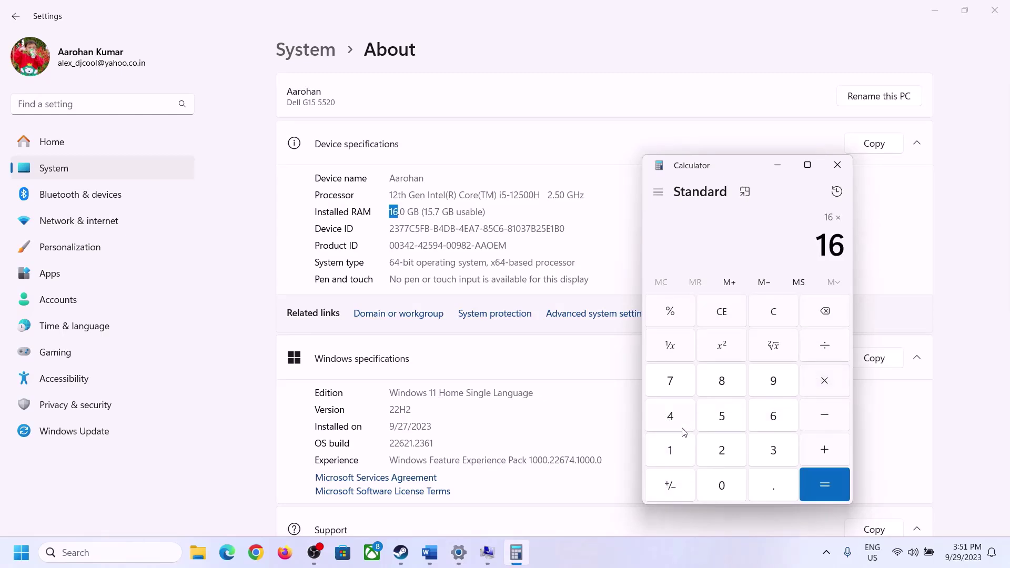
{"action": "left_click", "coordinate": [677, 446]}
{"action": "left_click", "coordinate": [716, 482]}
{"action": "left_click", "coordinate": [723, 451]}
{"action": "left_click", "coordinate": [671, 419]}
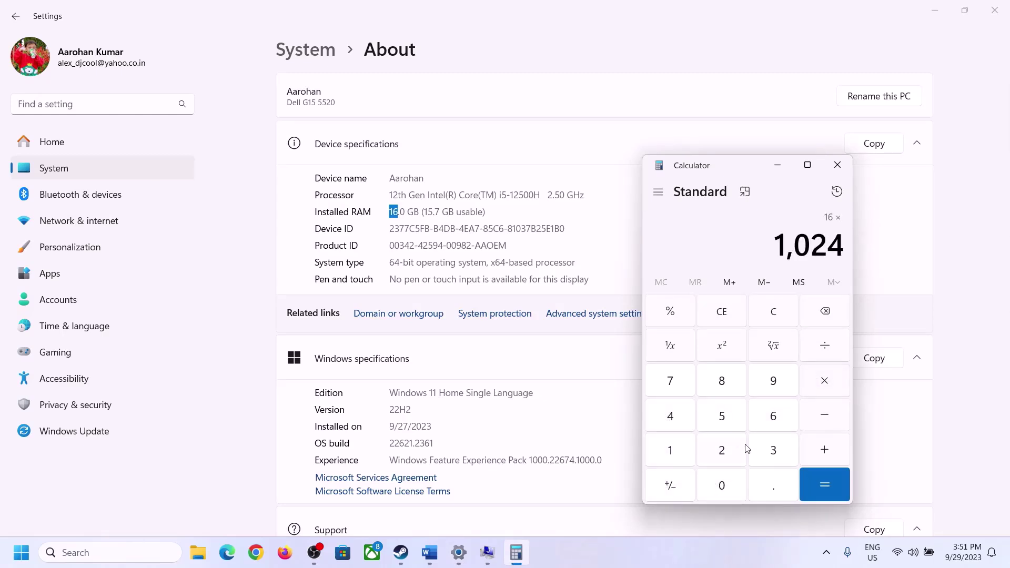
{"action": "left_click", "coordinate": [817, 494]}
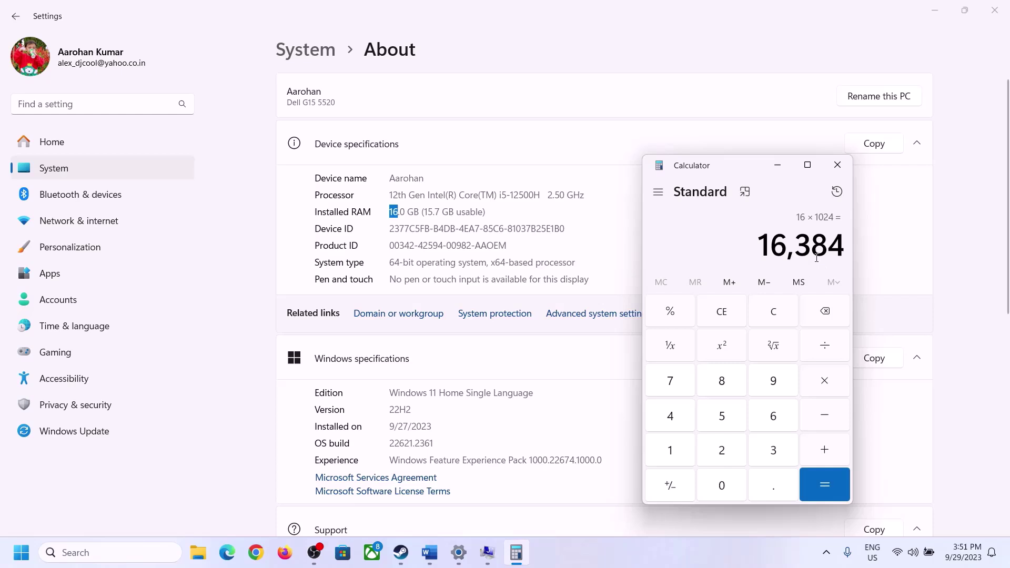
Step: Consult the document's maximum size formula and multiply the RAM in megabytes by 3
{"action": "left_click", "coordinate": [430, 552]}
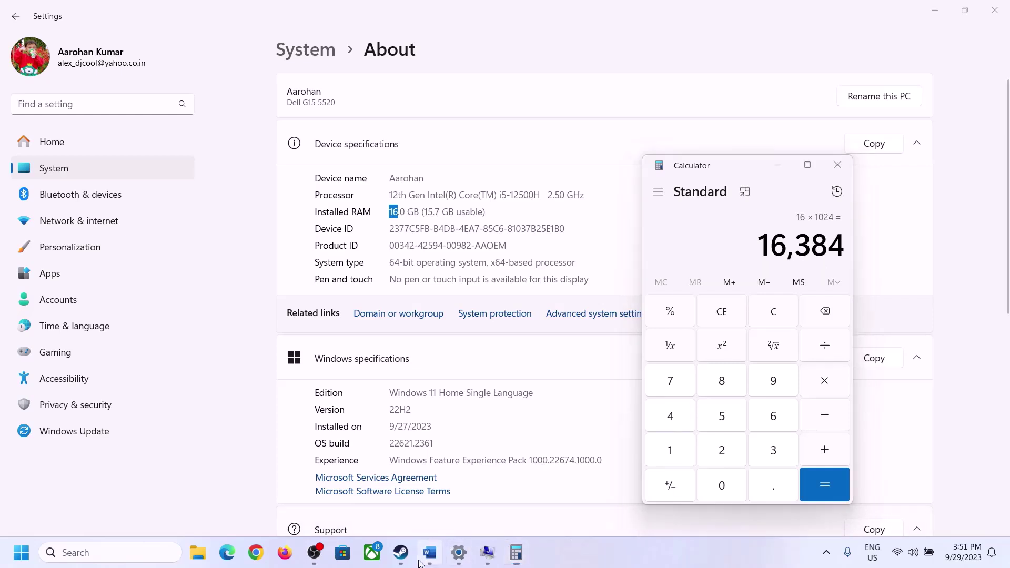
{"action": "left_click", "coordinate": [516, 552]}
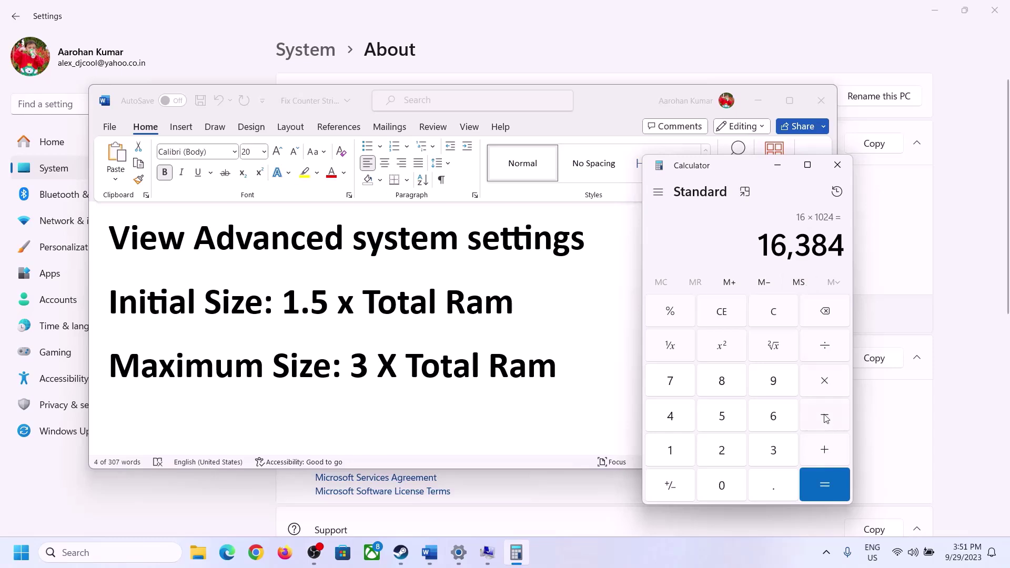
{"action": "left_click", "coordinate": [824, 383]}
{"action": "left_click", "coordinate": [757, 455]}
{"action": "left_click", "coordinate": [838, 486]}
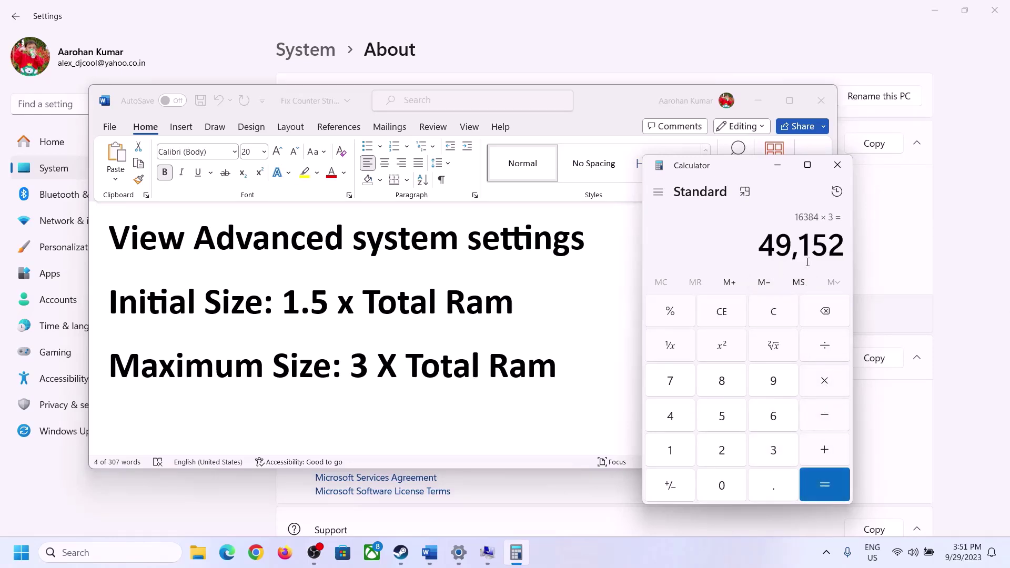
Step: Set the maximum paging file size of drive C to 49152 MB, apply the custom range and confirm the Virtual Memory settings
{"action": "left_click", "coordinate": [487, 552]}
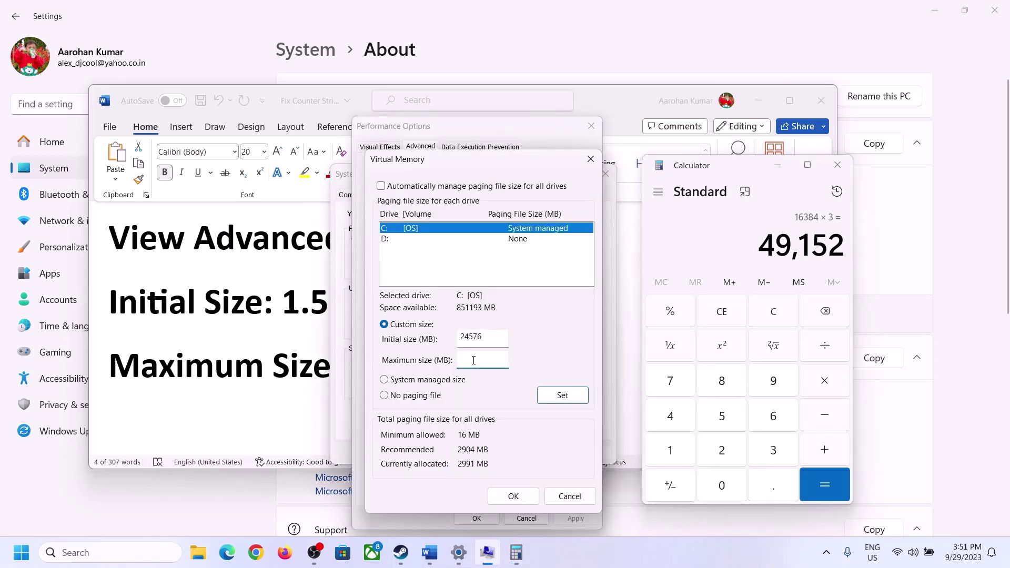
{"action": "type", "text": "49152"}
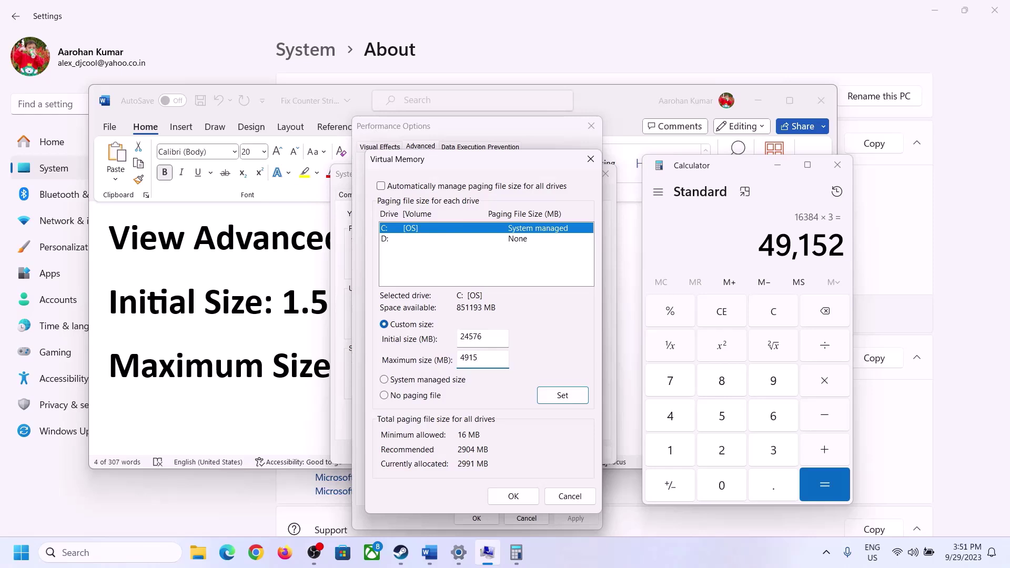
{"action": "left_click", "coordinate": [562, 396]}
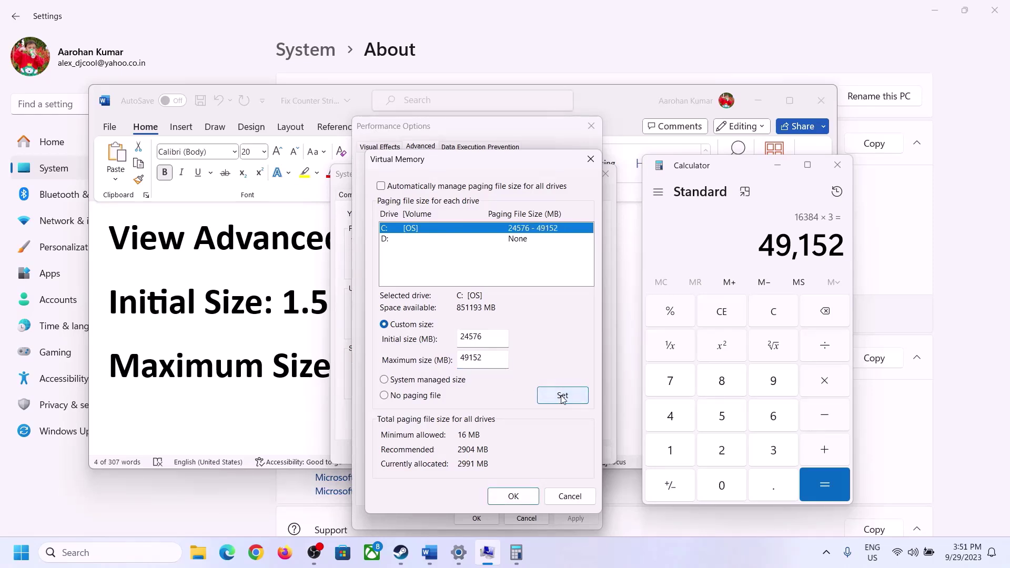
{"action": "left_click", "coordinate": [513, 495]}
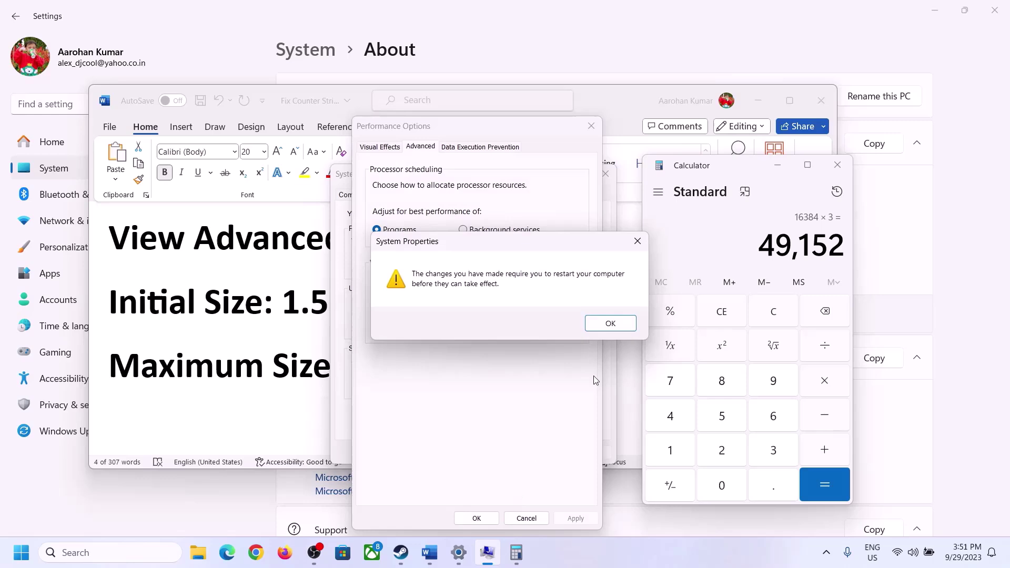
Step: Acknowledge the restart notice and close Performance Options and System Properties, accepting the changes
{"action": "left_click", "coordinate": [626, 324]}
{"action": "left_click", "coordinate": [477, 519]}
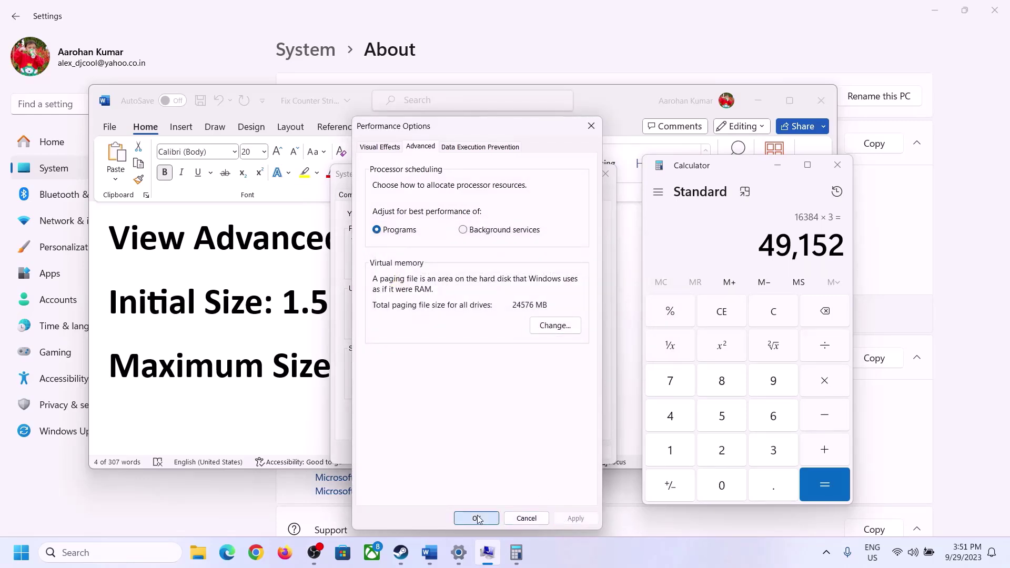
{"action": "left_click", "coordinate": [478, 451]}
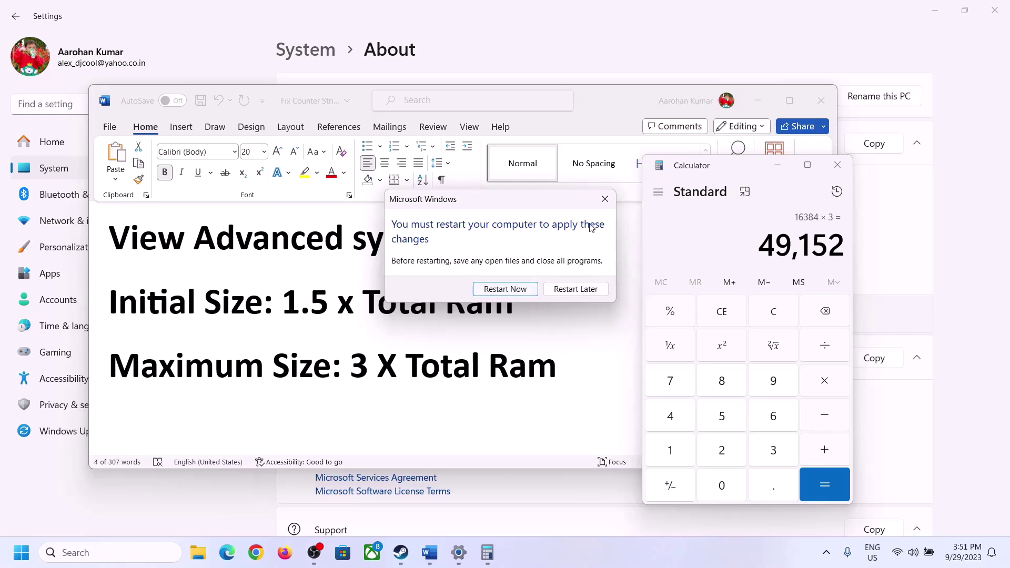
Step: Dismiss the restart prompt and review Step 13 of the Word document on unplugging external devices and disabling overlays
{"action": "left_click", "coordinate": [605, 199]}
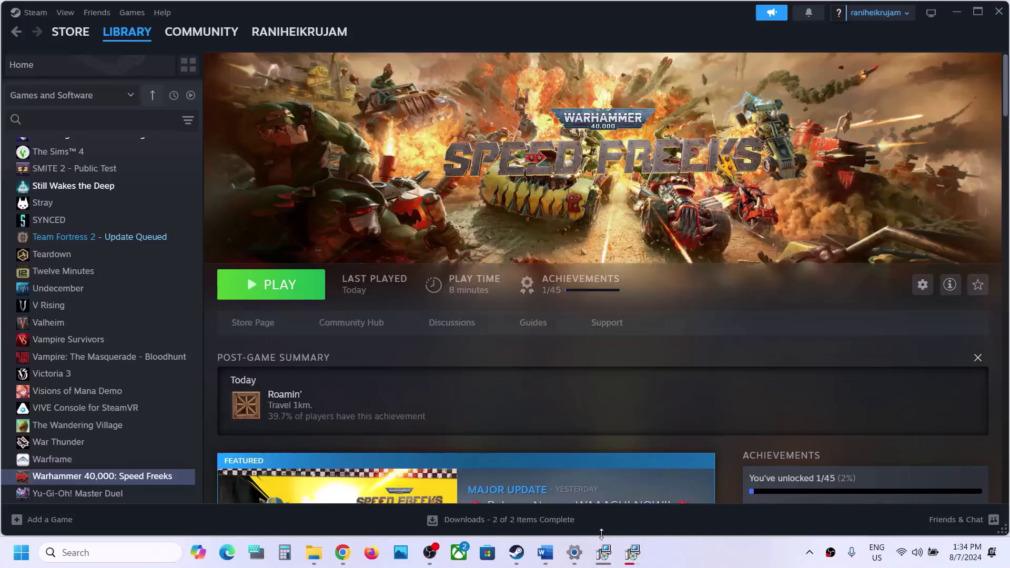
{"action": "left_click", "coordinate": [545, 552]}
{"action": "scroll", "coordinate": [451, 305], "scroll_direction": "down", "scroll_amount": 5}
{"action": "scroll", "coordinate": [451, 306], "scroll_direction": "down", "scroll_amount": 3}
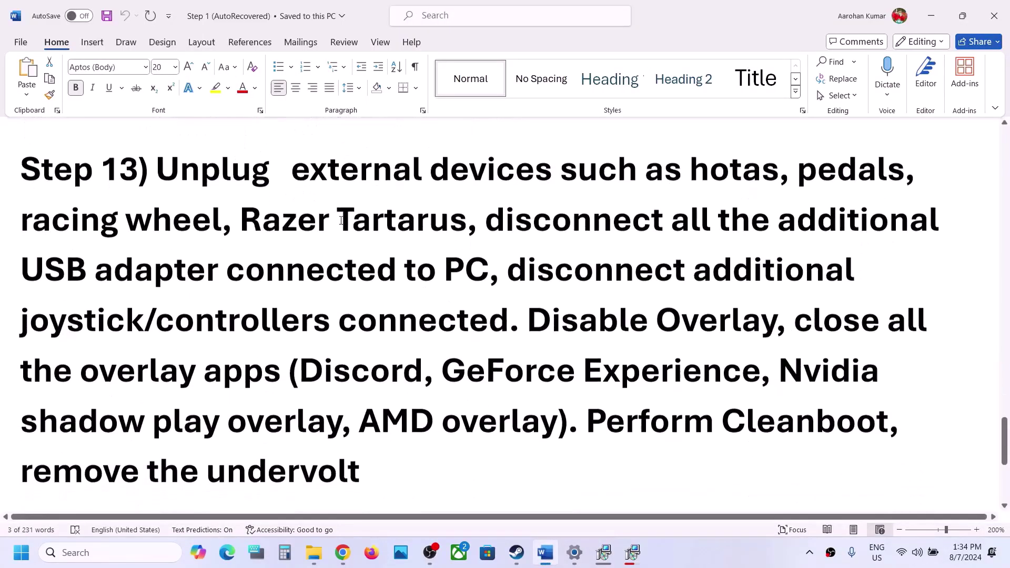
{"action": "left_click_drag", "start_coordinate": [165, 176], "coordinate": [484, 272]}
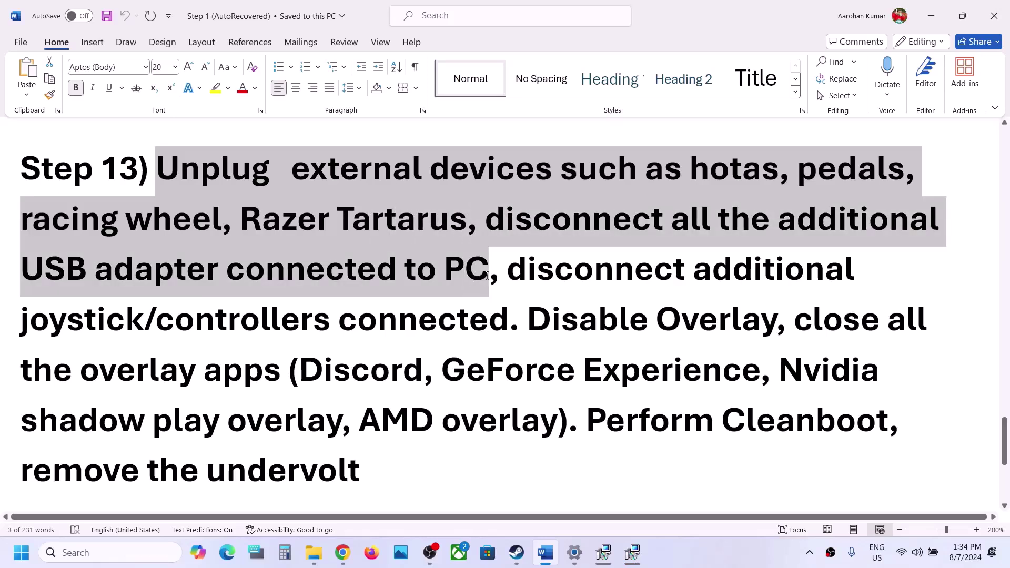
{"action": "left_click_drag", "start_coordinate": [487, 275], "coordinate": [680, 320]}
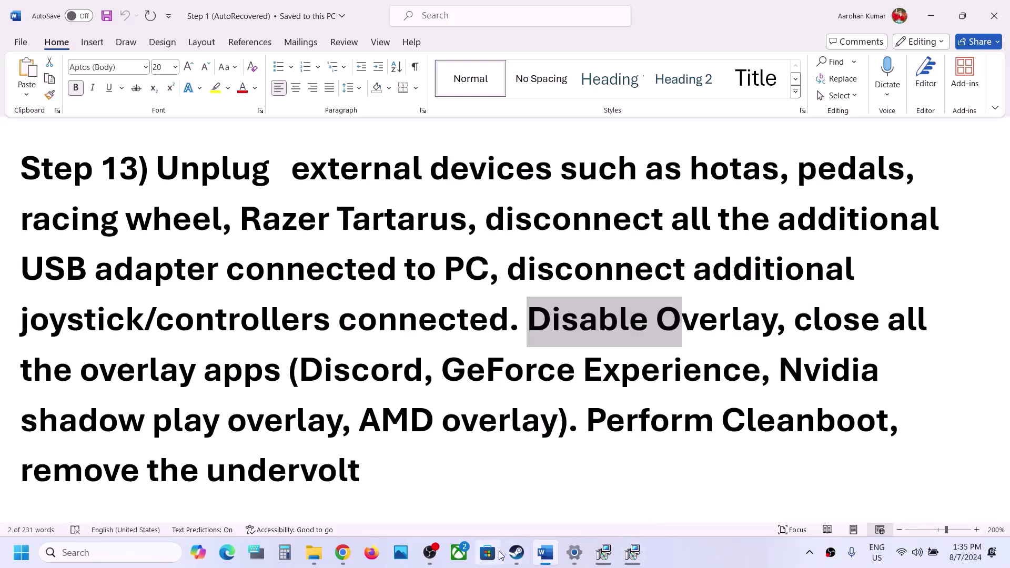
{"action": "left_click", "coordinate": [517, 553]}
{"action": "right_click", "coordinate": [115, 476]}
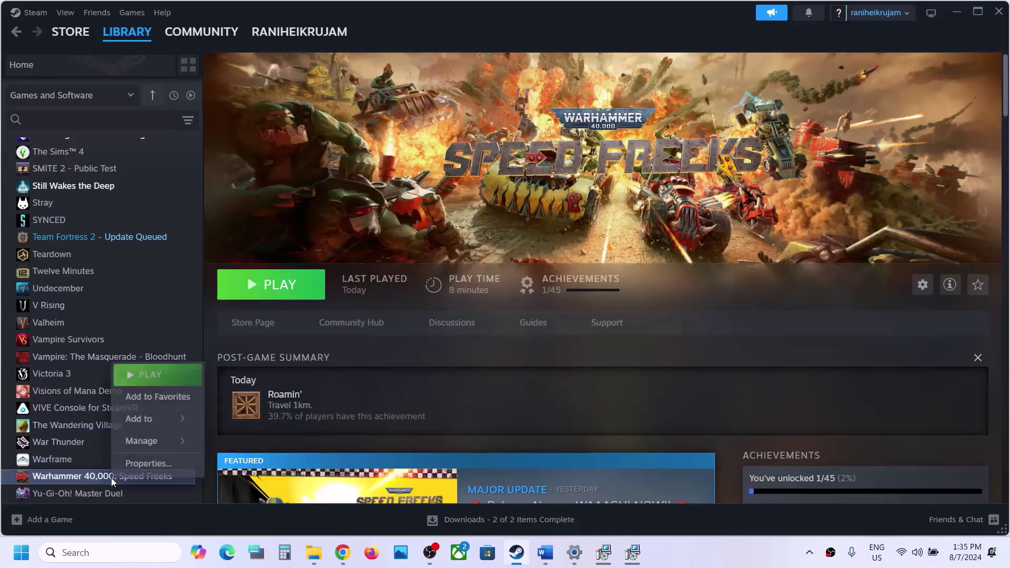
{"action": "left_click", "coordinate": [143, 465]}
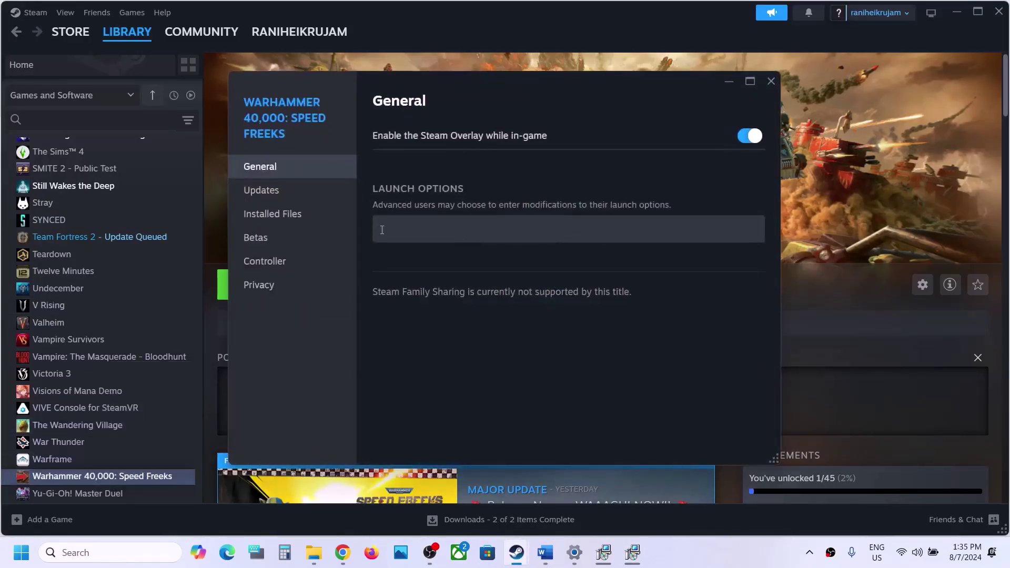
{"action": "left_click", "coordinate": [771, 81]}
{"action": "left_click", "coordinate": [536, 562]}
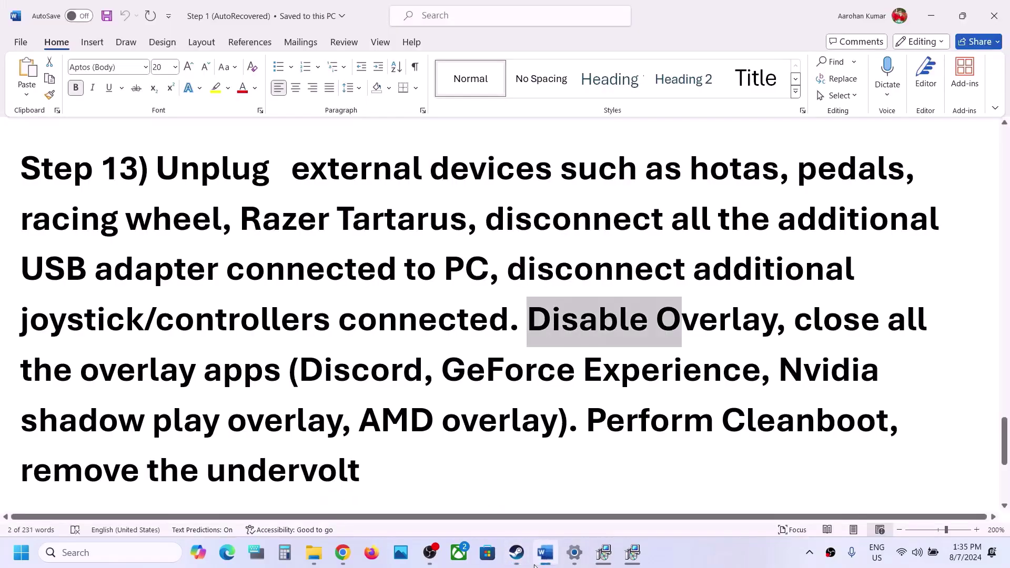
Step: Switch to Steam and disable the in-game Steam Overlay in the properties of Warhammer 40,000: Speed Freeks
{"action": "left_click", "coordinate": [516, 552]}
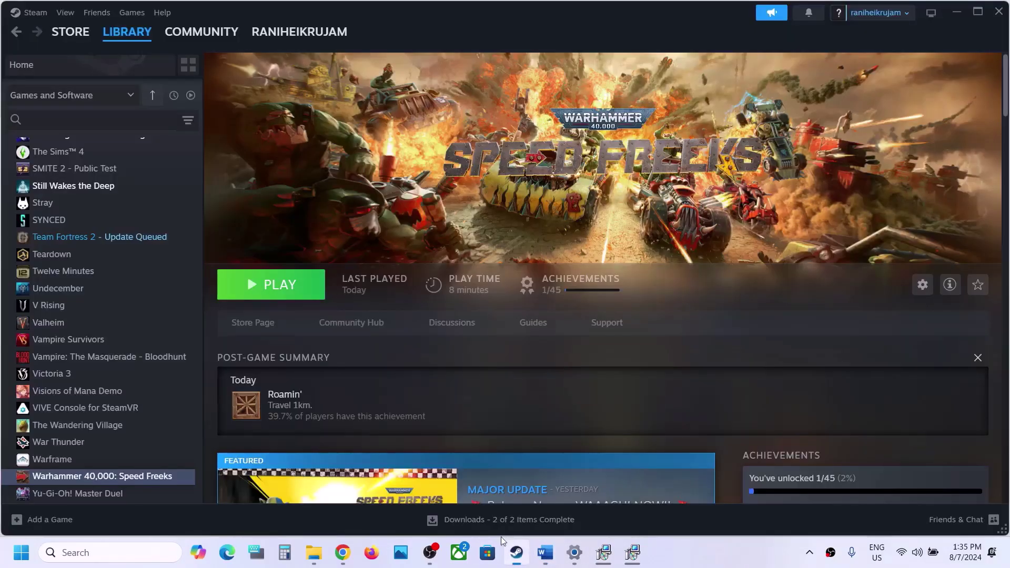
{"action": "right_click", "coordinate": [87, 477]}
{"action": "left_click", "coordinate": [121, 460]}
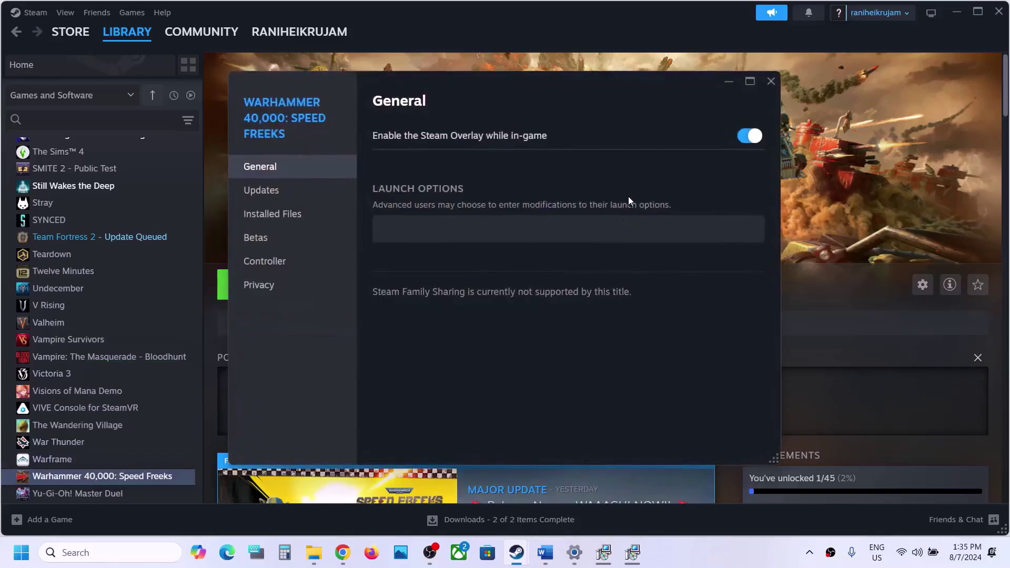
{"action": "left_click", "coordinate": [753, 138]}
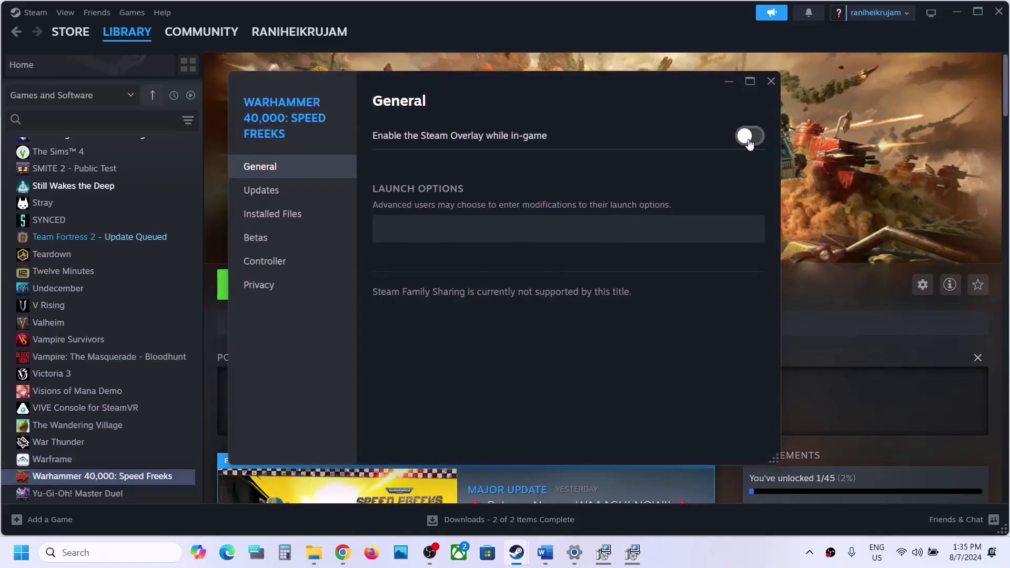
Step: Return to the Word document and review which overlay apps Step 13 says to close
{"action": "left_click", "coordinate": [746, 555]}
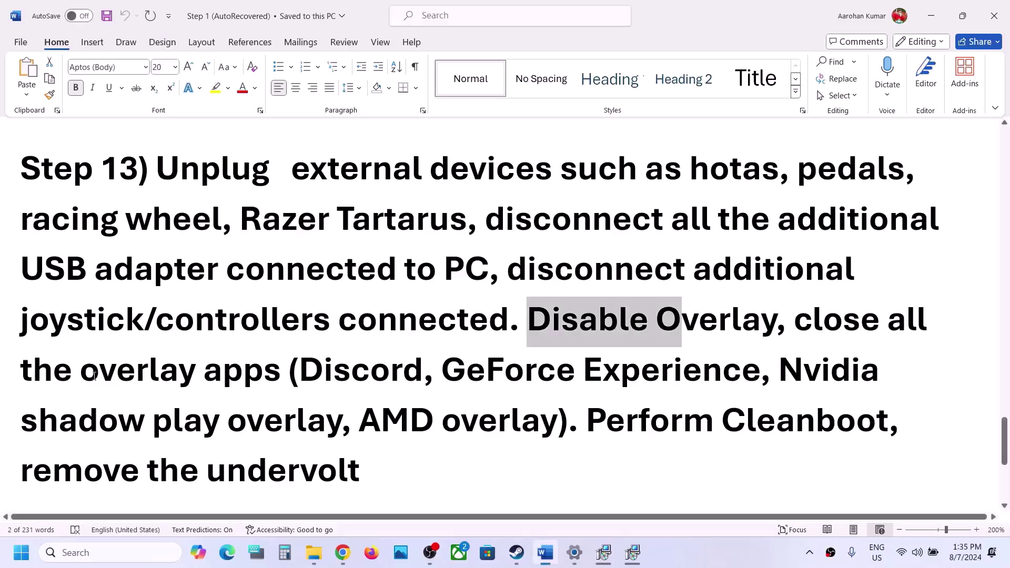
{"action": "left_click_drag", "start_coordinate": [93, 376], "coordinate": [373, 375]}
{"action": "left_click", "coordinate": [370, 370]}
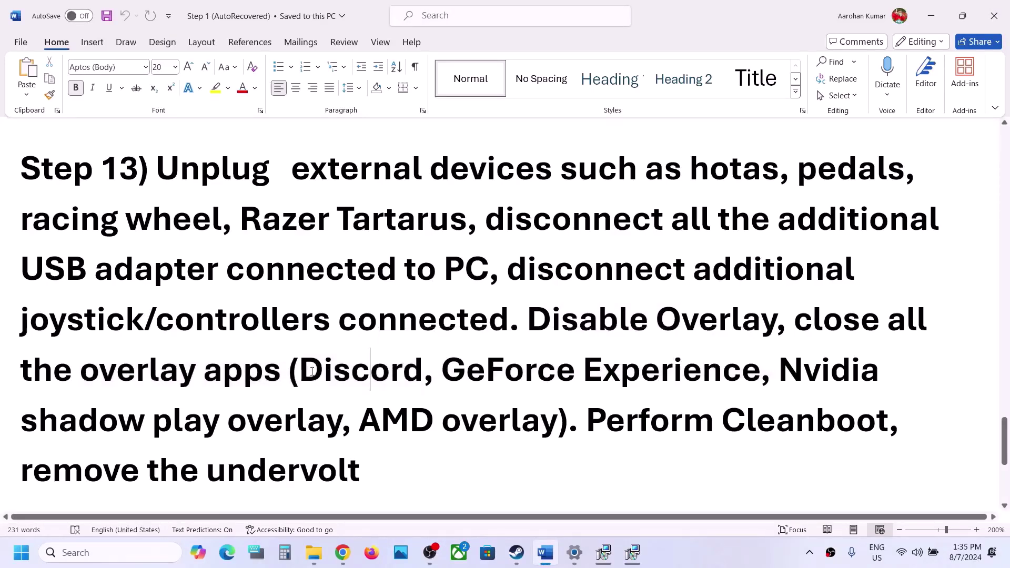
{"action": "left_click_drag", "start_coordinate": [299, 371], "coordinate": [705, 398]}
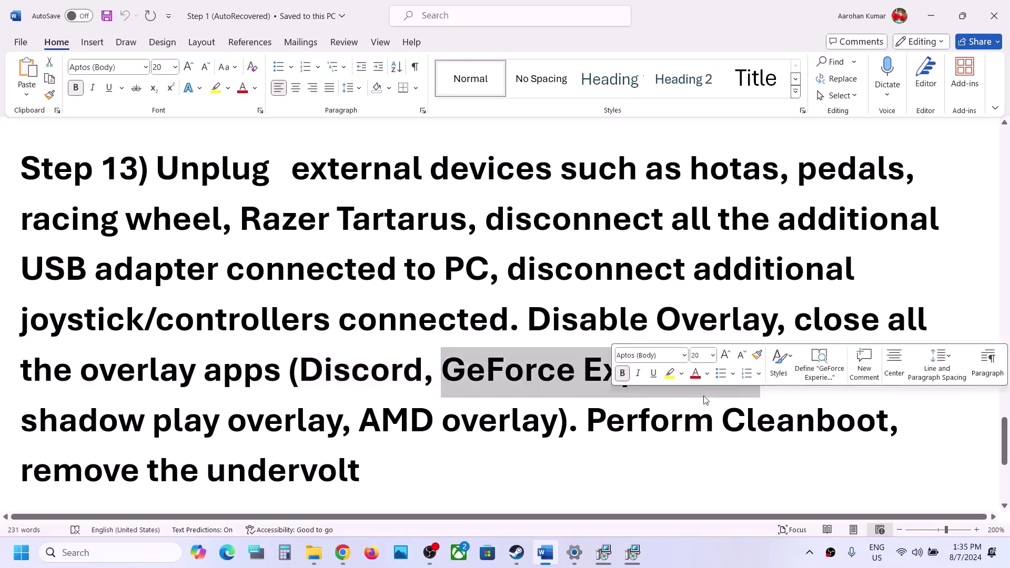
{"action": "left_click", "coordinate": [323, 361]}
{"action": "left_click_drag", "start_coordinate": [794, 319], "coordinate": [299, 371]}
Step: Highlight the Perform Cleanboot instruction, search Windows for "system" and open System Configuration
{"action": "scroll", "coordinate": [684, 337], "scroll_direction": "down", "scroll_amount": 3}
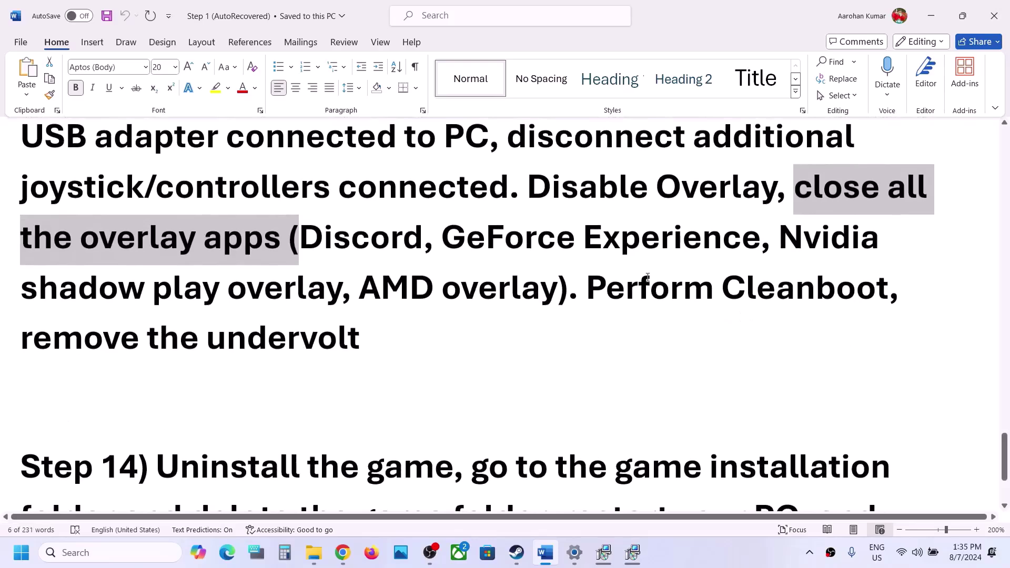
{"action": "left_click_drag", "start_coordinate": [647, 277], "coordinate": [889, 289]}
{"action": "left_click", "coordinate": [114, 554]}
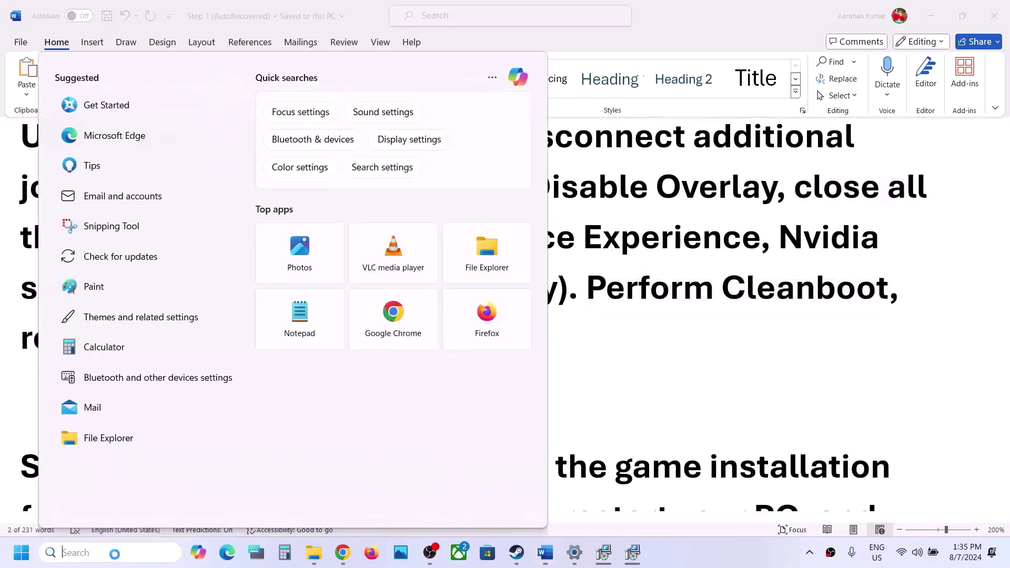
{"action": "type", "text": "ystem"}
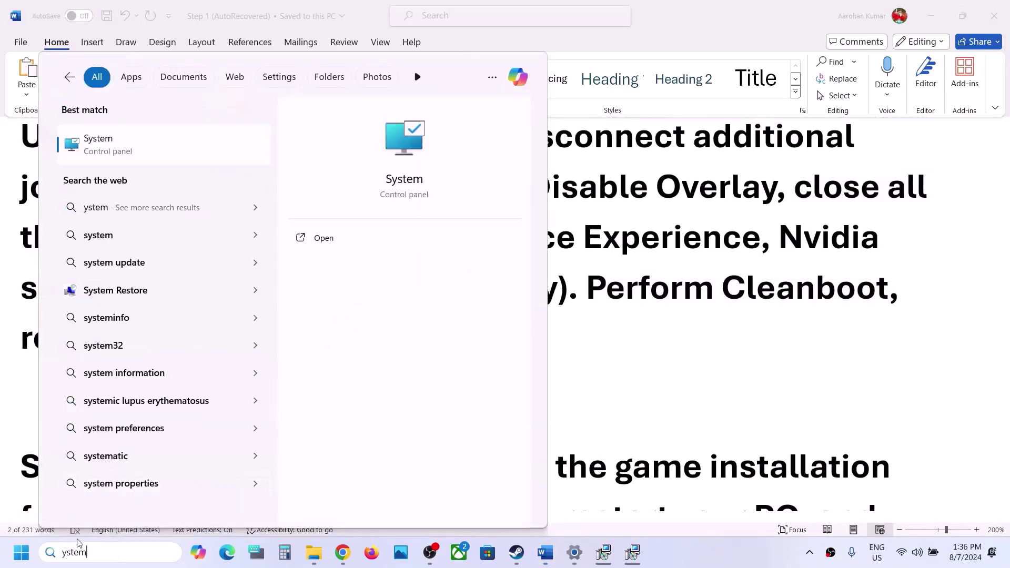
{"action": "double_click", "coordinate": [61, 552]}
{"action": "type", "text": "s"}
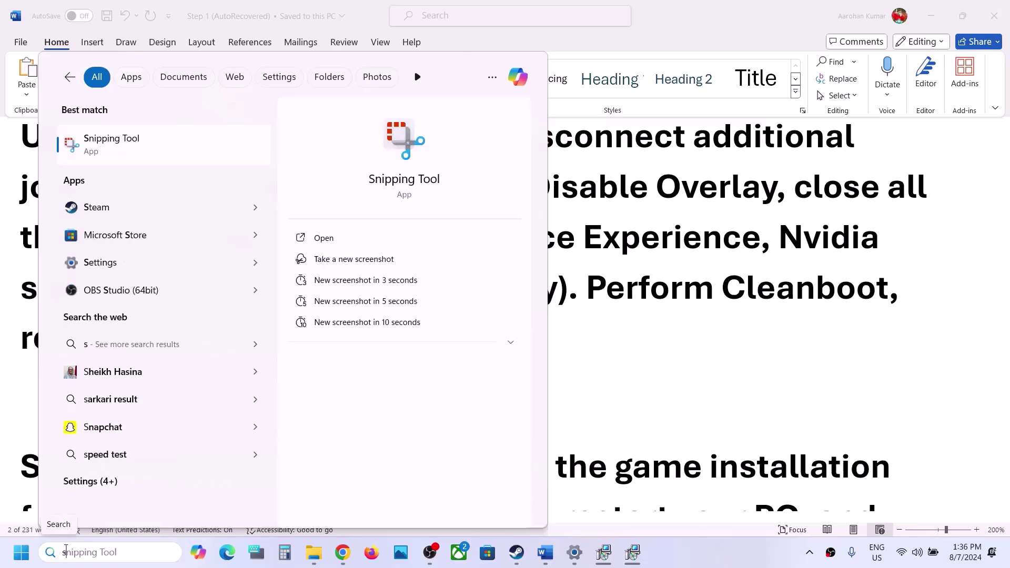
{"action": "type", "text": "ystem"}
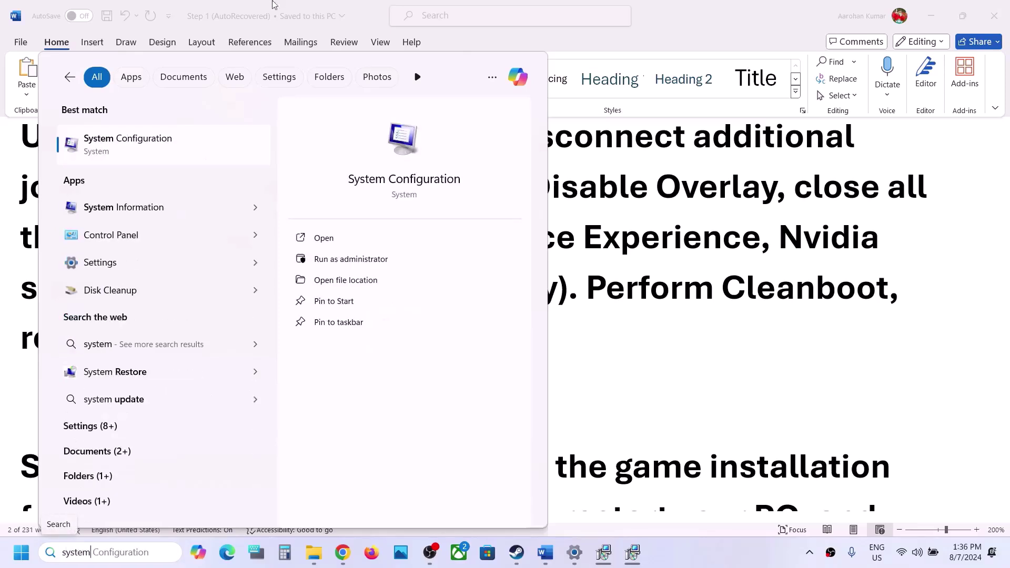
{"action": "left_click", "coordinate": [176, 141]}
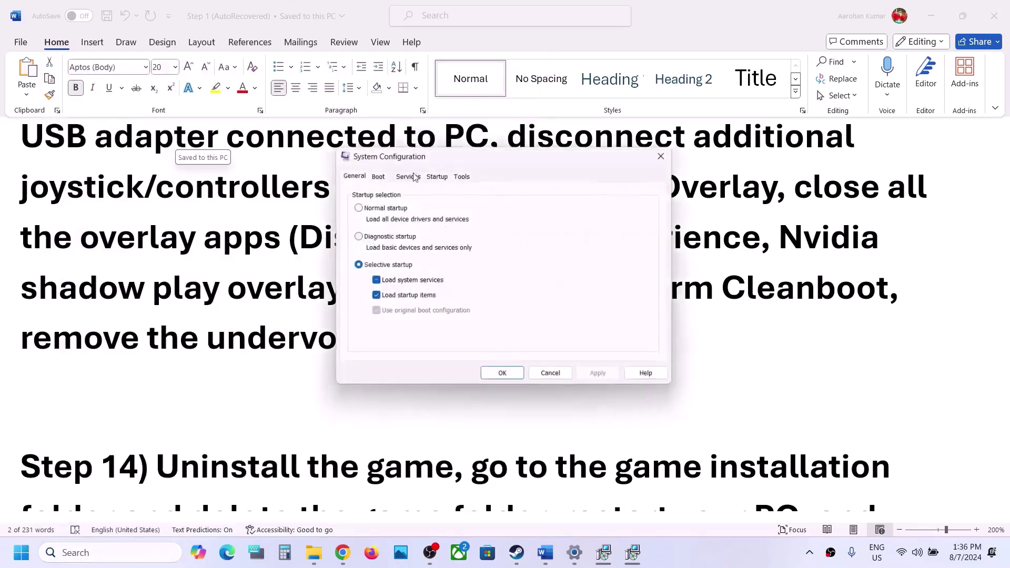
Step: Hide all Microsoft services in System Configuration's services list and confirm the dialog
{"action": "left_click", "coordinate": [406, 174]}
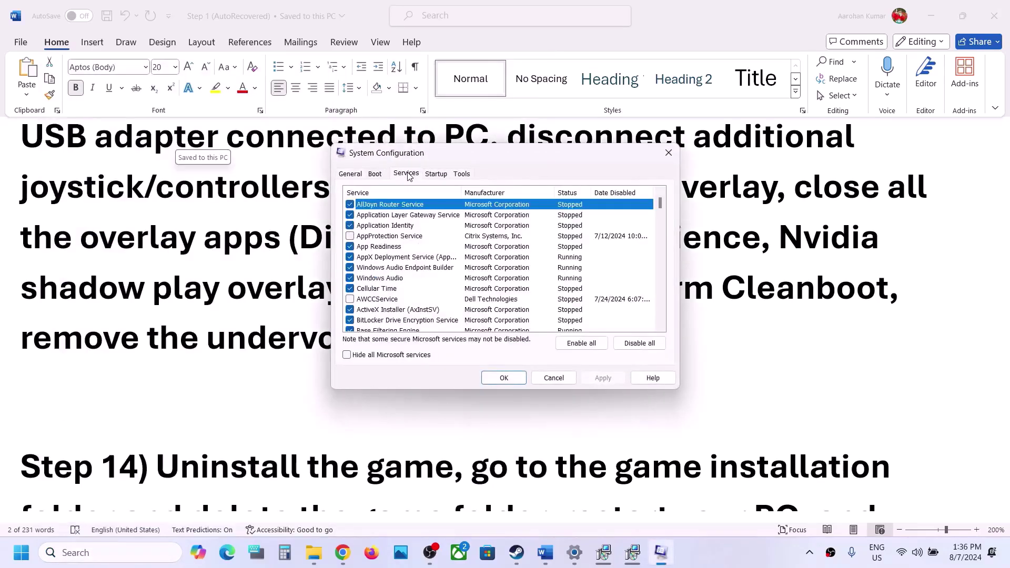
{"action": "left_click", "coordinate": [377, 356]}
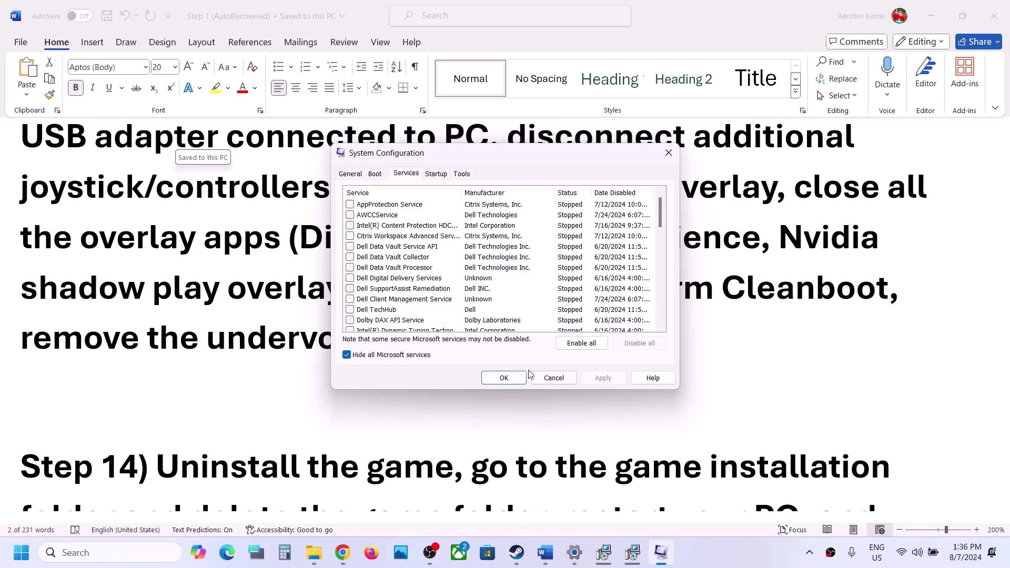
{"action": "left_click", "coordinate": [515, 379]}
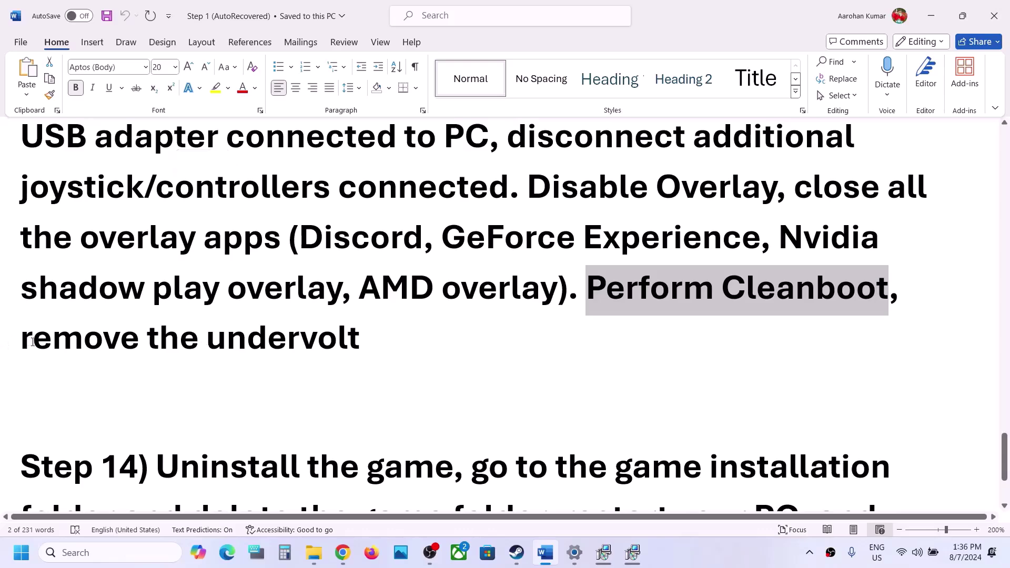
Step: Read the document's advice on removing the undervolt and the start of Step 14 on uninstalling the game
{"action": "left_click_drag", "start_coordinate": [21, 340], "coordinate": [346, 346]}
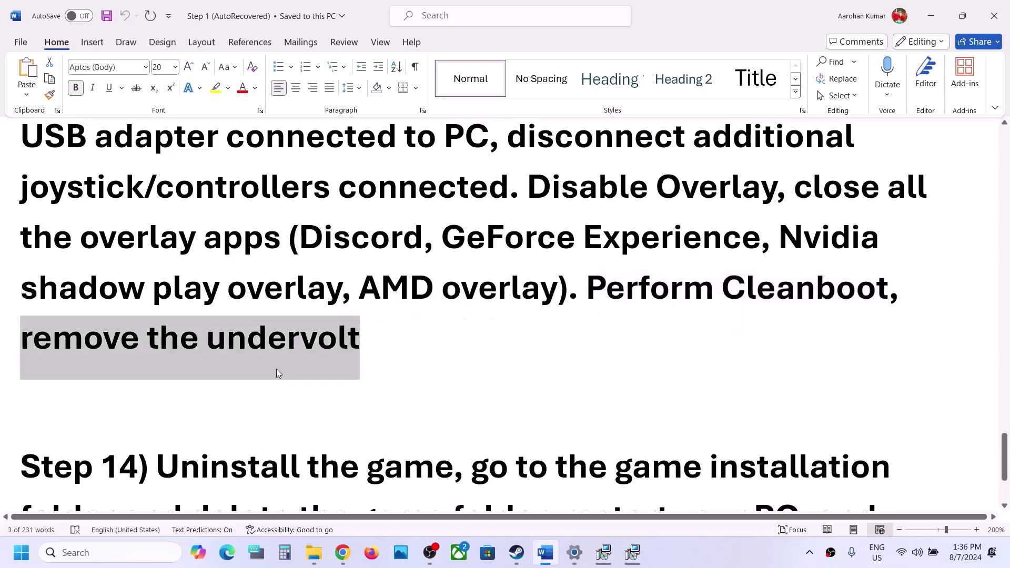
{"action": "scroll", "coordinate": [276, 368], "scroll_direction": "down", "scroll_amount": 2}
{"action": "scroll", "coordinate": [203, 398], "scroll_direction": "down", "scroll_amount": 1}
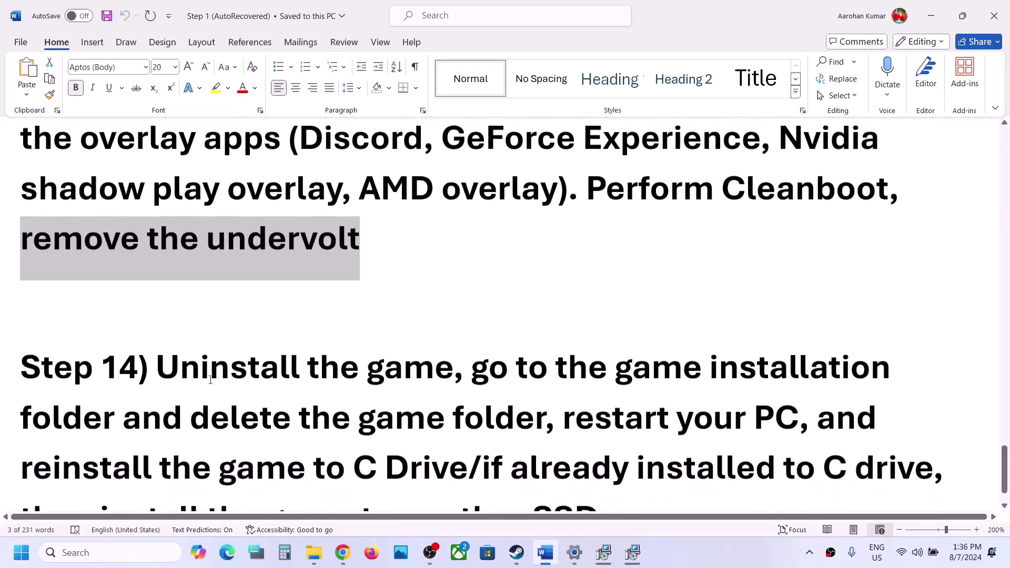
{"action": "left_click_drag", "start_coordinate": [157, 367], "coordinate": [544, 418]}
Step: Switch to Steam and bring up the Uninstall option for Warhammer 40,000: Speed Freeks without running it
{"action": "left_click", "coordinate": [517, 552]}
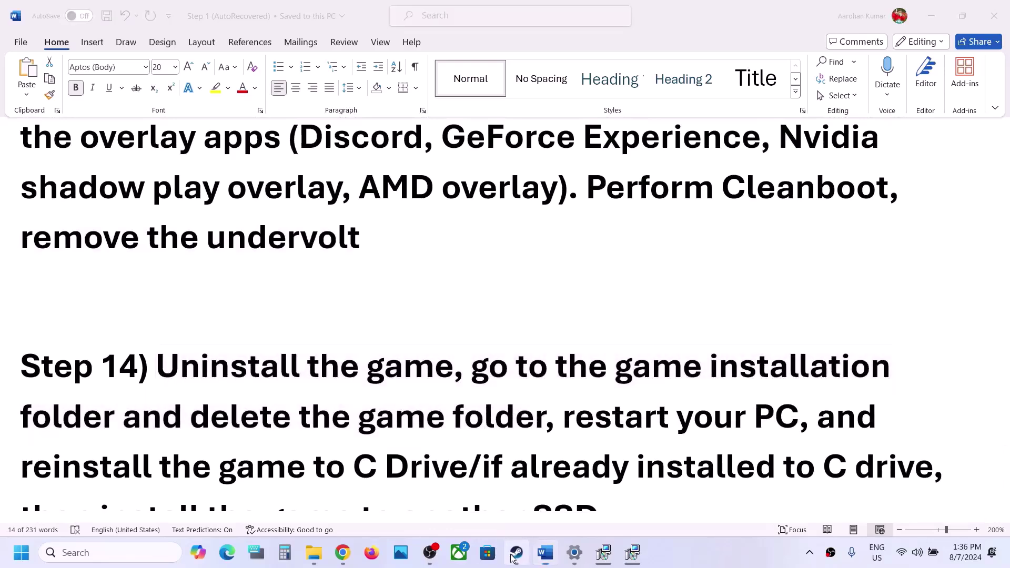
{"action": "right_click", "coordinate": [139, 479]}
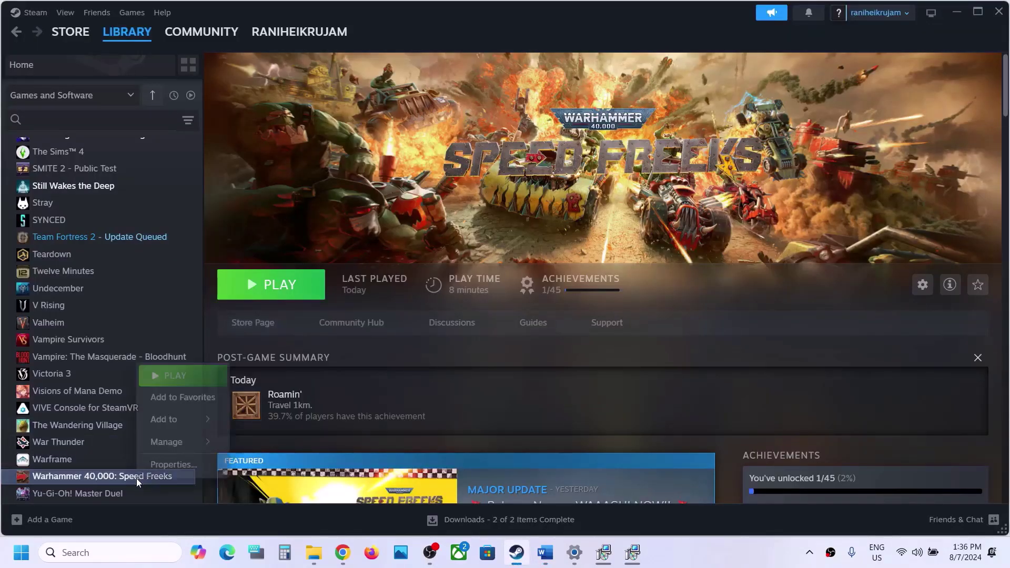
{"action": "mouse_move", "coordinate": [176, 441]}
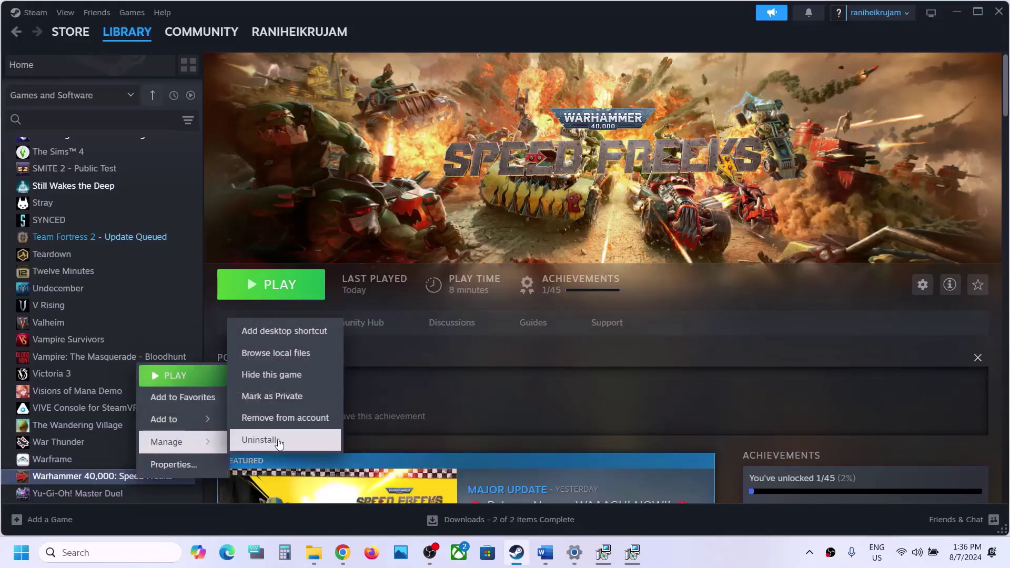
Step: Read Step 14 in Word on deleting the game folder and reinstalling to C drive or another SSD, and switch back to Steam
{"action": "left_click", "coordinate": [542, 554]}
{"action": "left_click", "coordinate": [417, 416]}
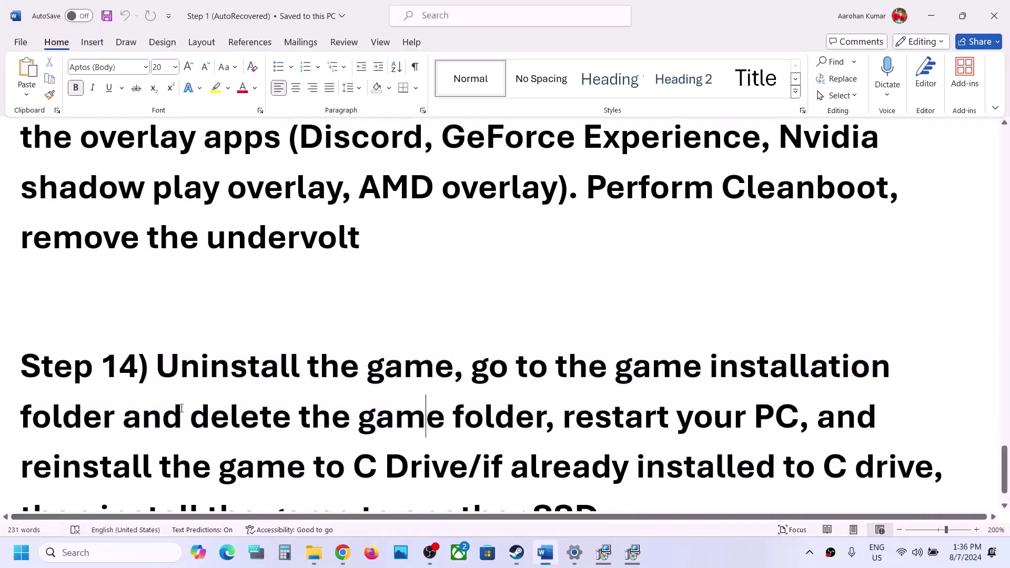
{"action": "left_click_drag", "start_coordinate": [126, 416], "coordinate": [468, 477]}
{"action": "scroll", "coordinate": [382, 447], "scroll_direction": "down", "scroll_amount": 1}
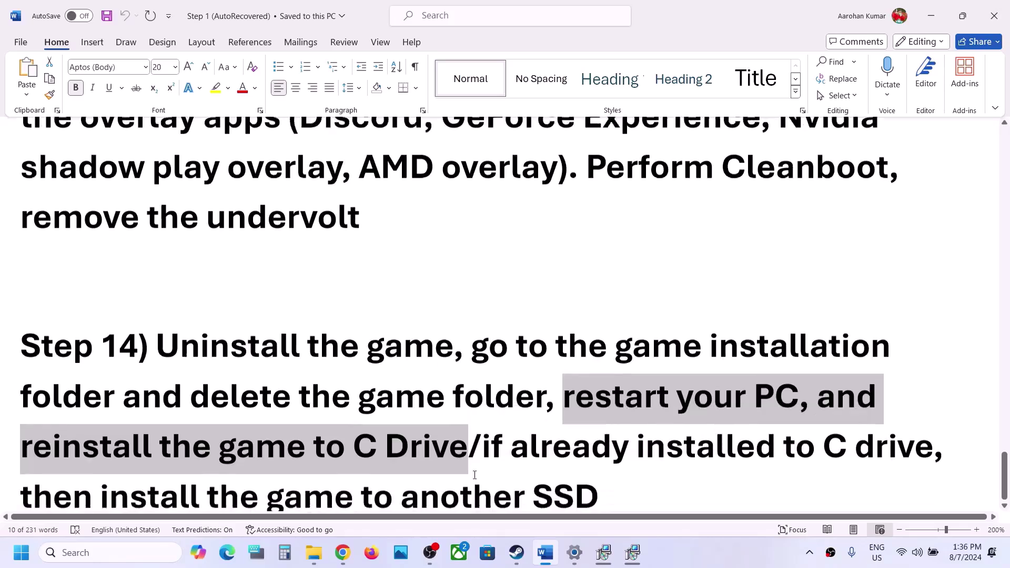
{"action": "left_click", "coordinate": [377, 437]}
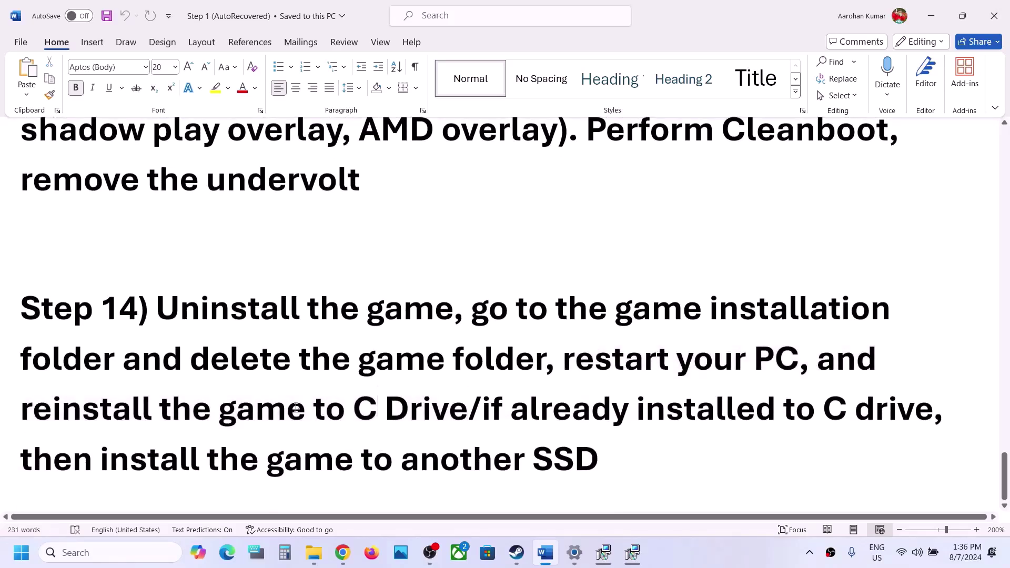
{"action": "left_click_drag", "start_coordinate": [289, 409], "coordinate": [525, 472]}
{"action": "left_click", "coordinate": [525, 472]}
{"action": "left_click_drag", "start_coordinate": [603, 458], "coordinate": [513, 463]}
{"action": "left_click", "coordinate": [517, 553]}
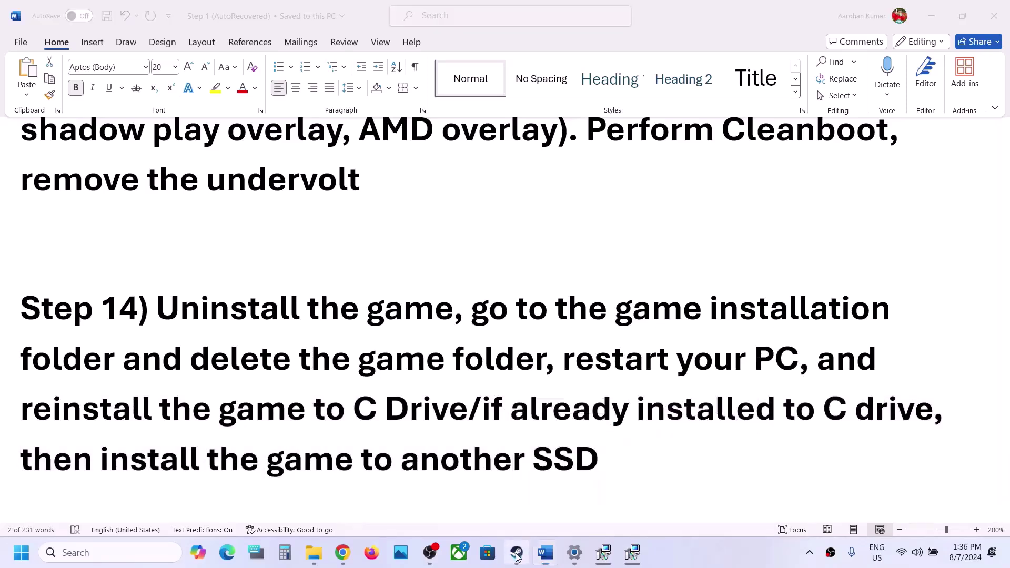